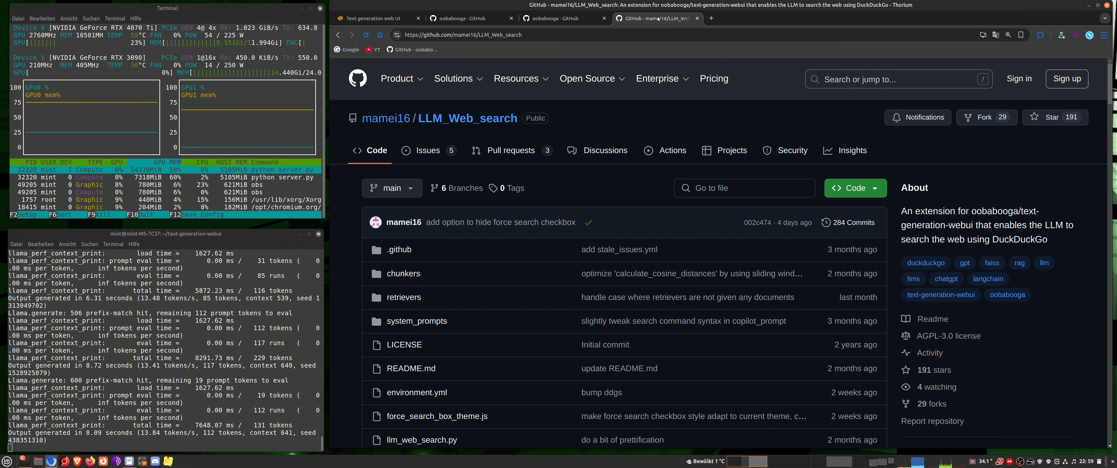
# Copy the full URL of the mamei16/LLM_Web_search GitHub repository
pyautogui.click(565, 36)
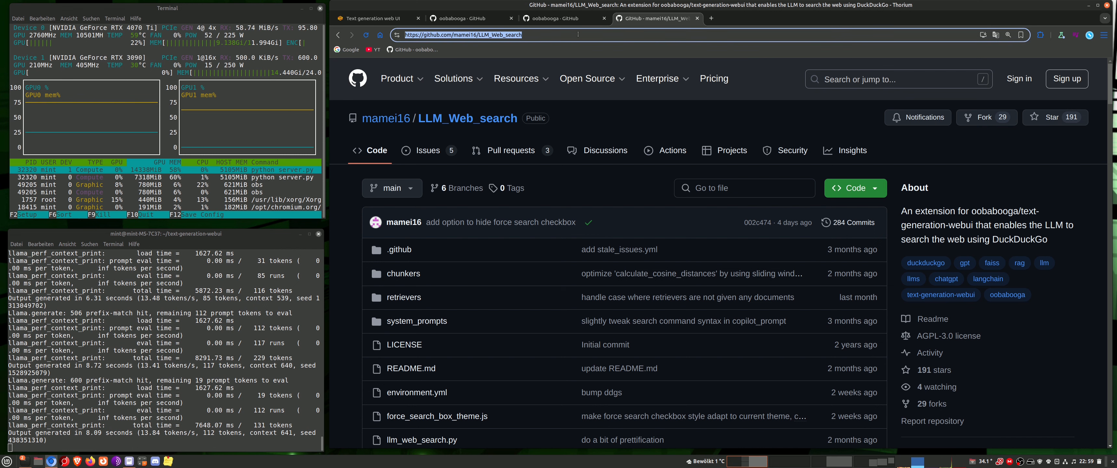
pyautogui.click(595, 36)
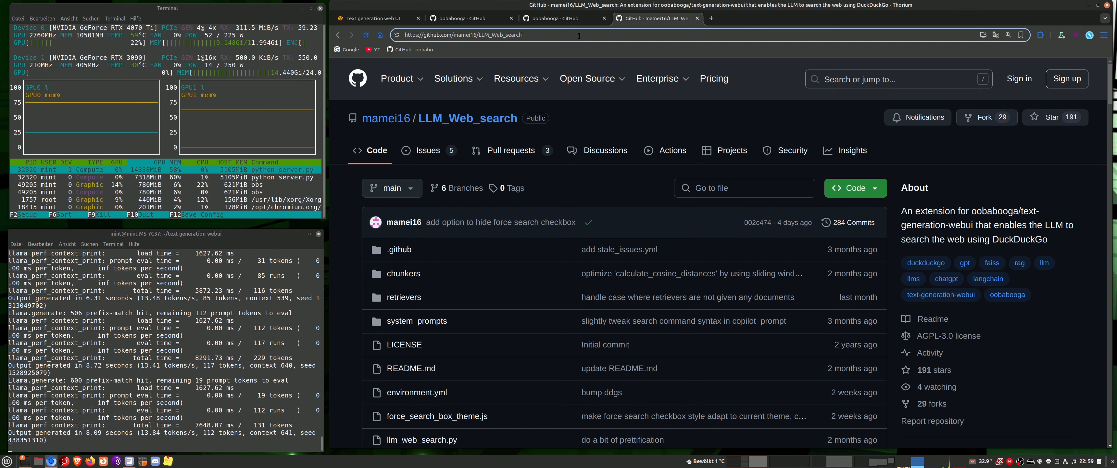
pyautogui.moveTo(551, 34); pyautogui.dragTo(408, 34)
pyautogui.rightClick(411, 34)
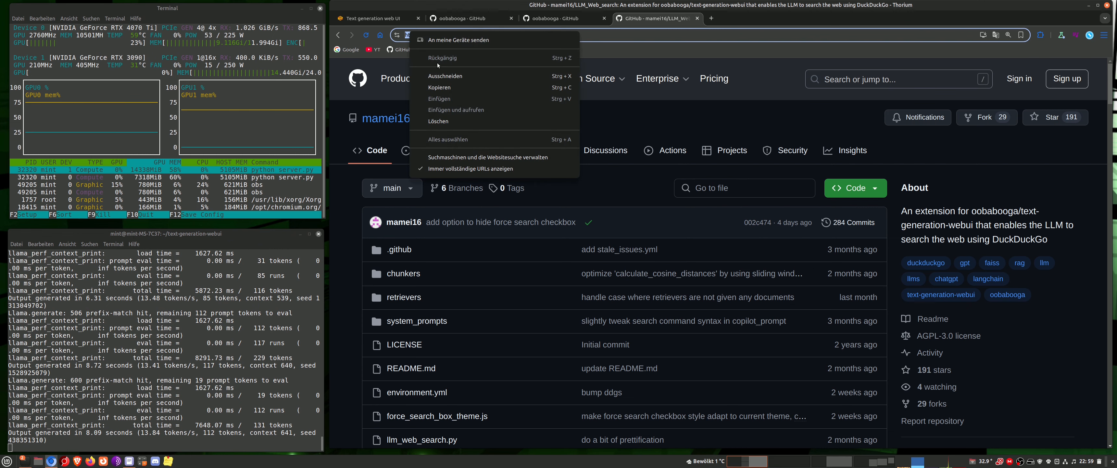
pyautogui.click(439, 87)
pyautogui.click(392, 20)
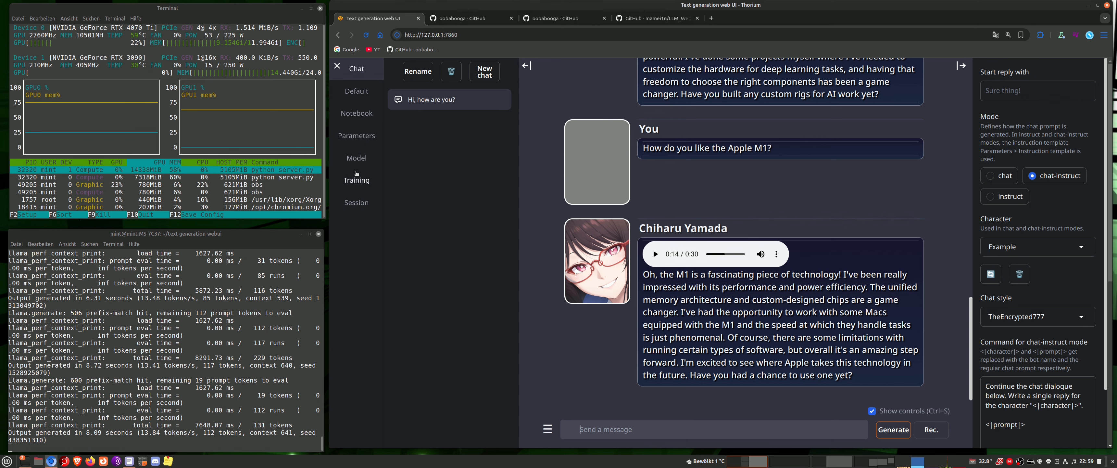
pyautogui.click(357, 202)
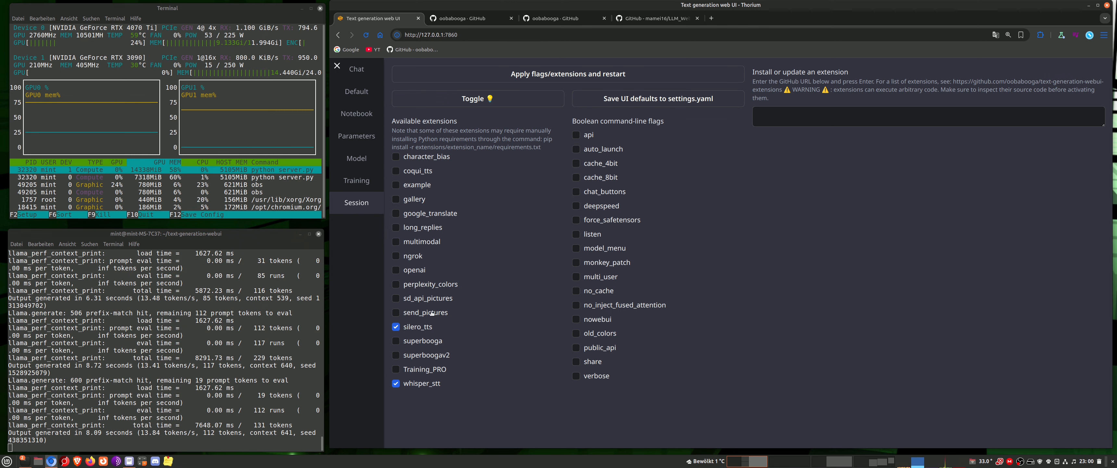
pyautogui.rightClick(807, 115)
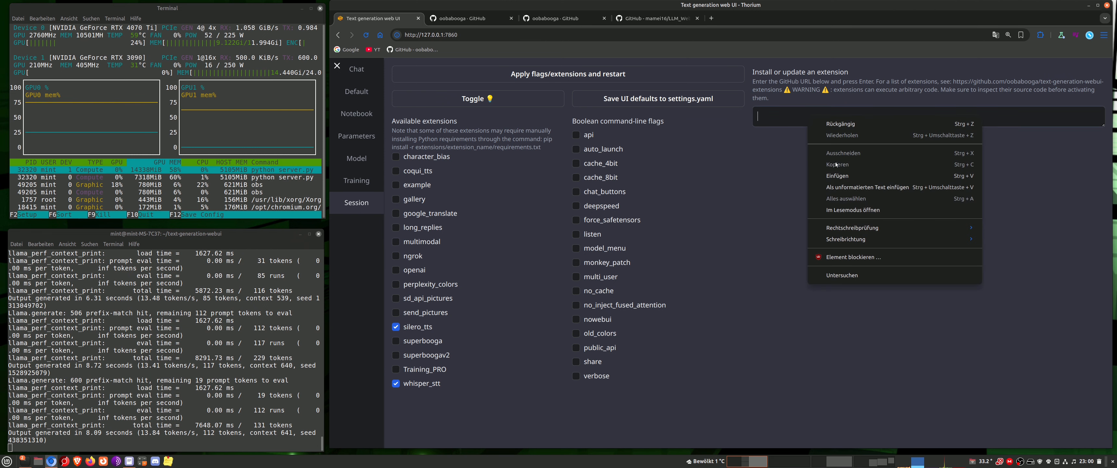
pyautogui.click(841, 175)
pyautogui.press('Return')
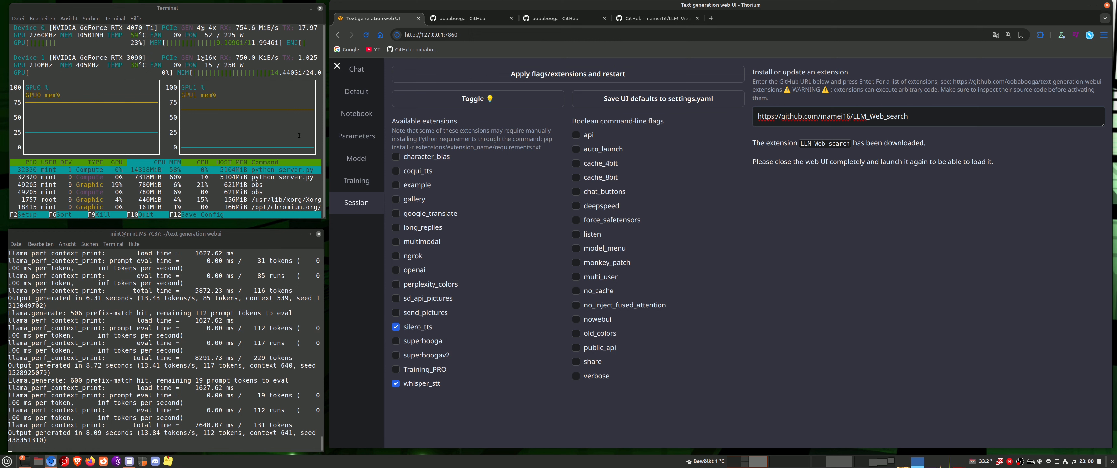
# Unload the Qwen2.5-32B-AGI-IQ4_XS.gguf model and stop the running web UI server in the terminal
pyautogui.click(356, 158)
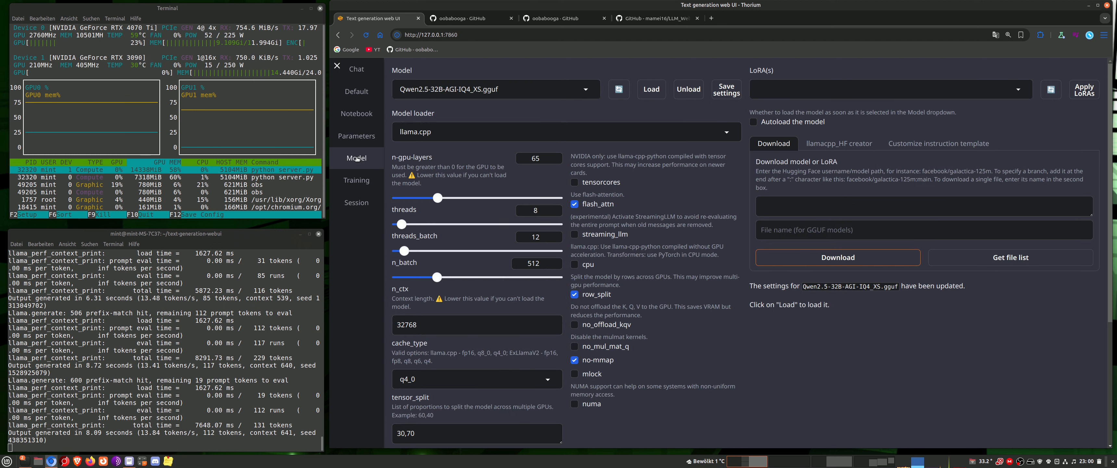
pyautogui.click(696, 92)
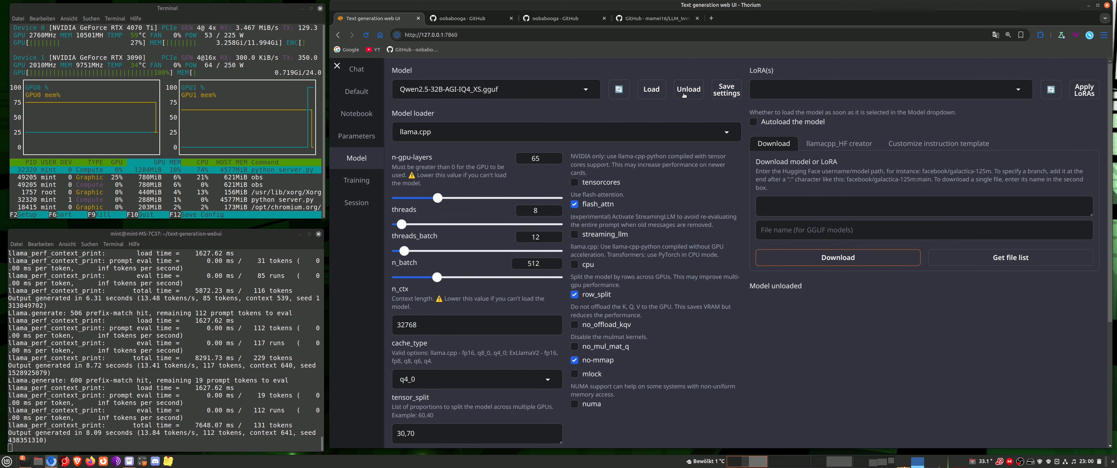
pyautogui.click(194, 328)
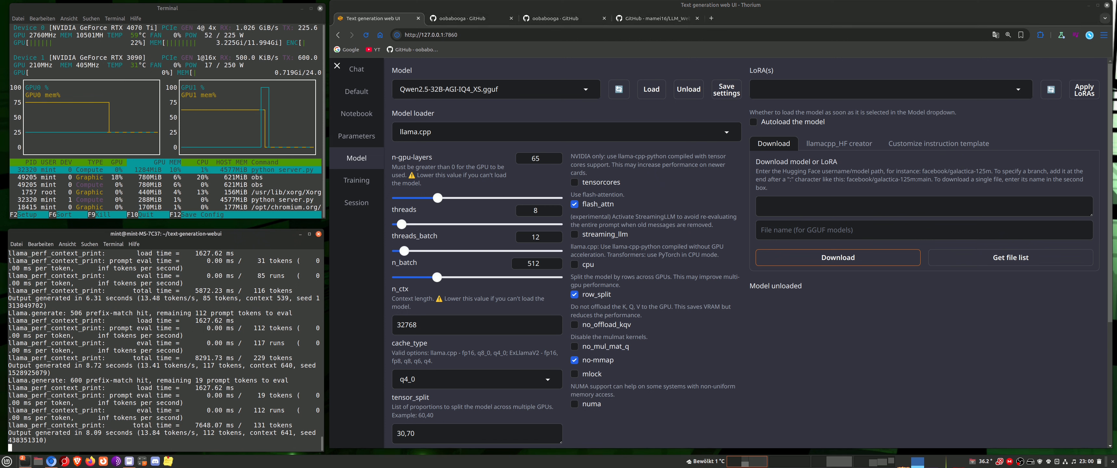
pyautogui.hotkey('ctrl', 'c')
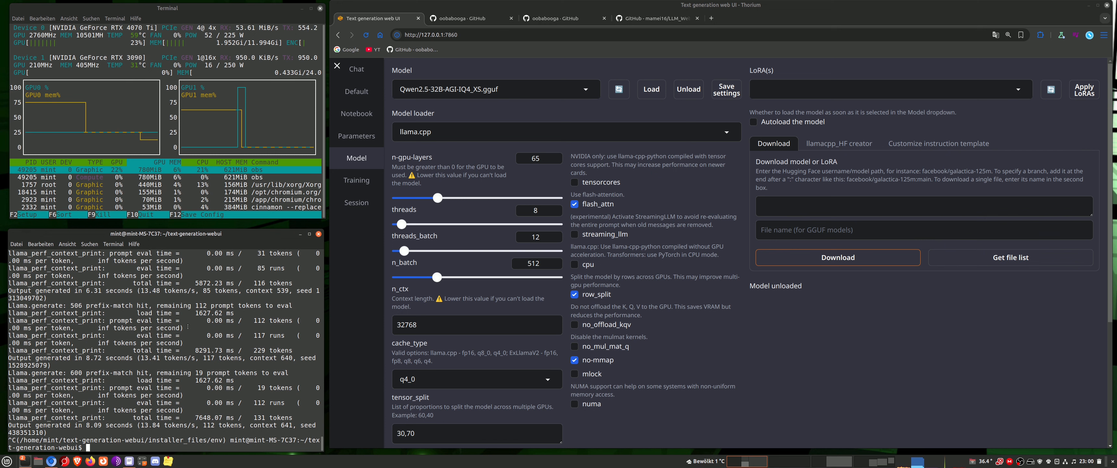
# Start the server with ./start_linux.sh, then reload the web UI page and pause the chat audio
pyautogui.write('./start_linux.sh')
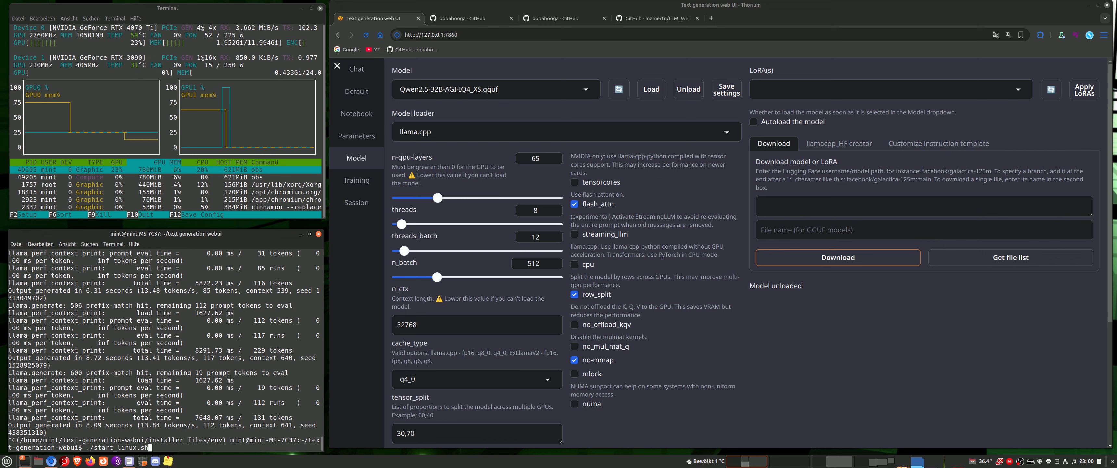
pyautogui.press('Return')
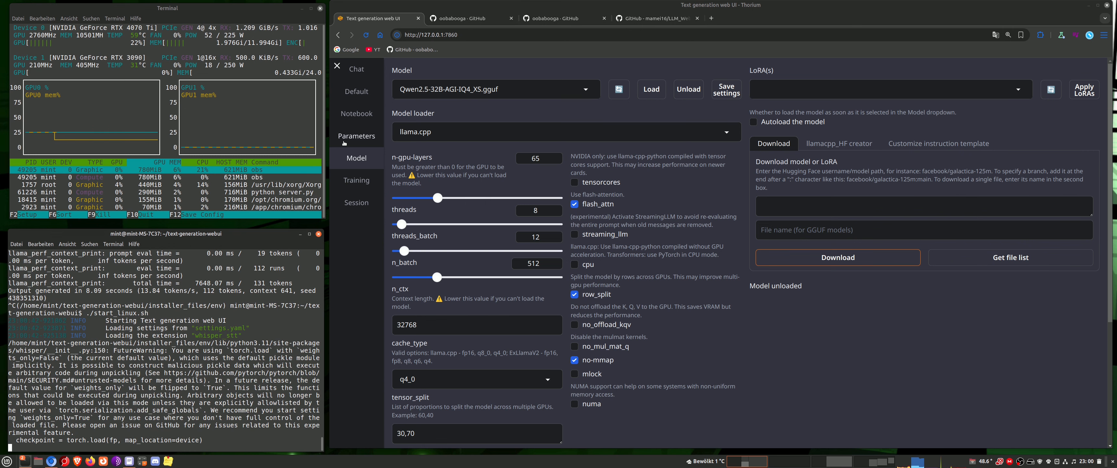
pyautogui.click(368, 37)
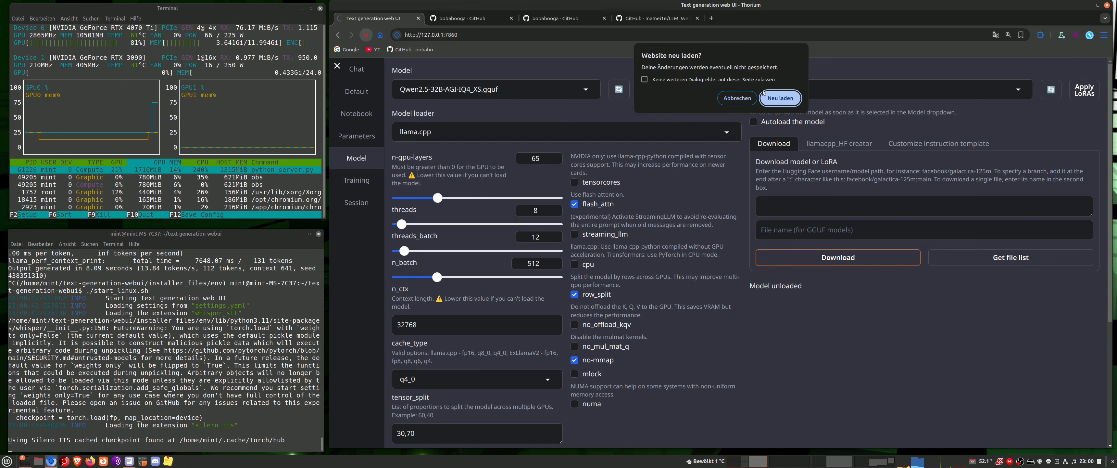
pyautogui.click(773, 96)
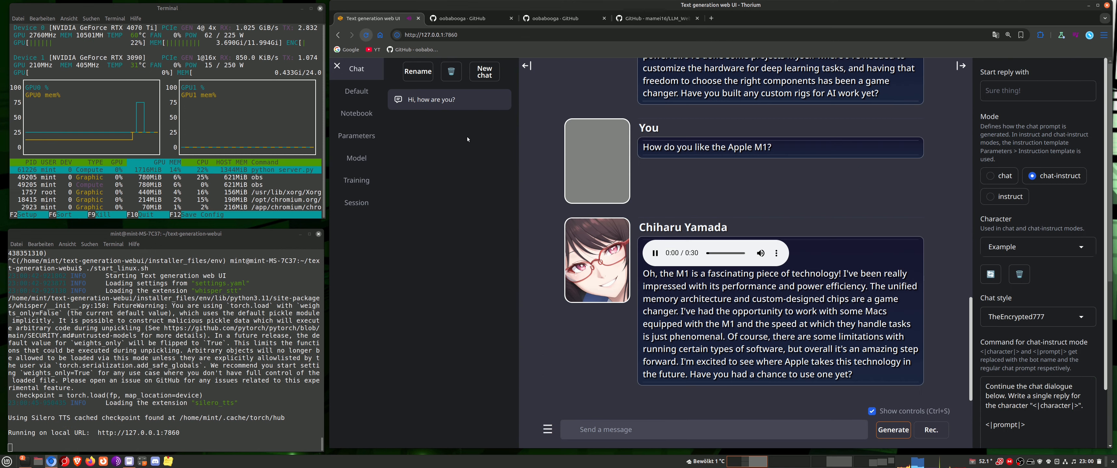
pyautogui.click(654, 252)
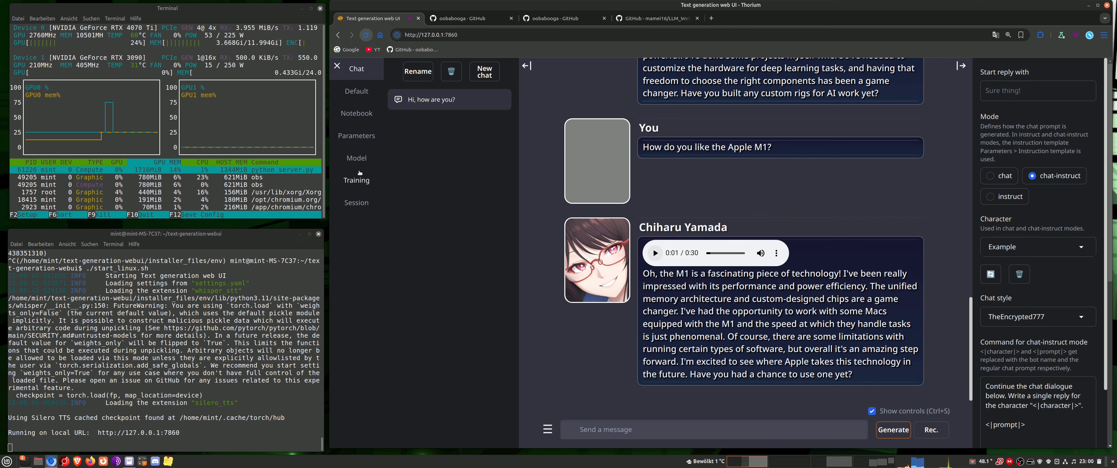
# Enable the LLM_Web_search extension, apply the extensions with a restart and confirm reloading the page
pyautogui.click(359, 158)
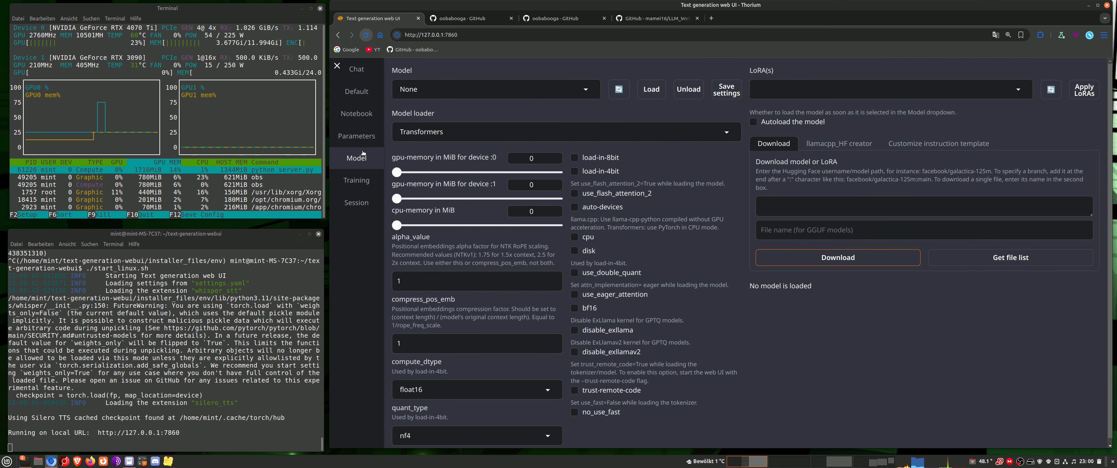
pyautogui.click(356, 202)
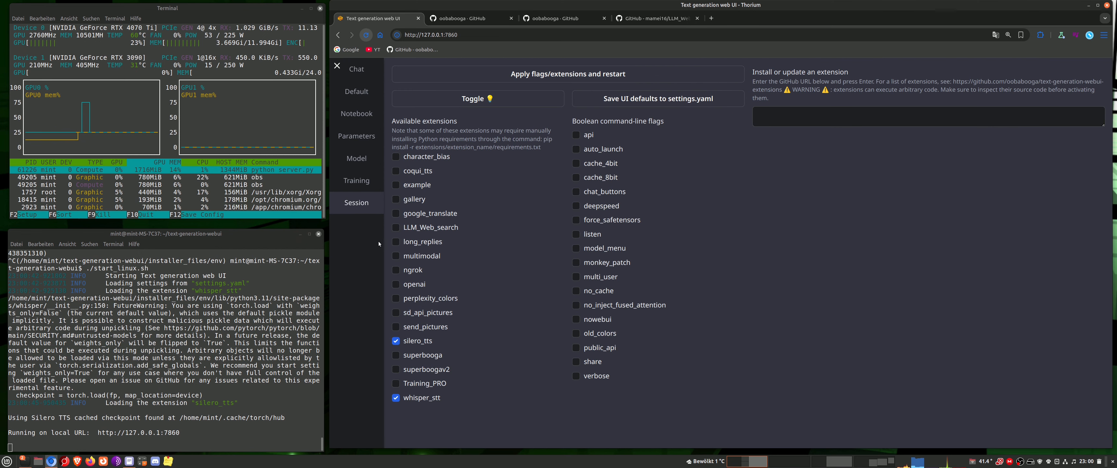
pyautogui.click(396, 228)
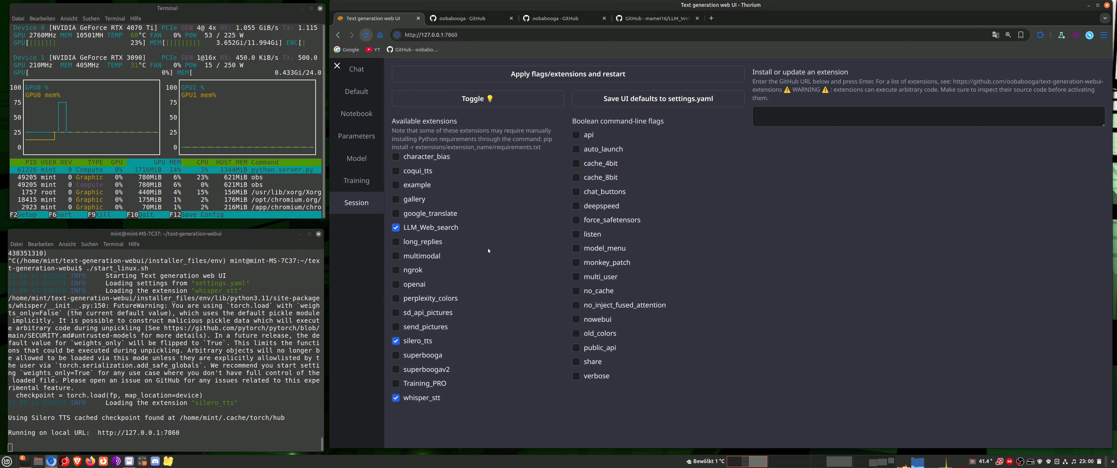
pyautogui.click(576, 72)
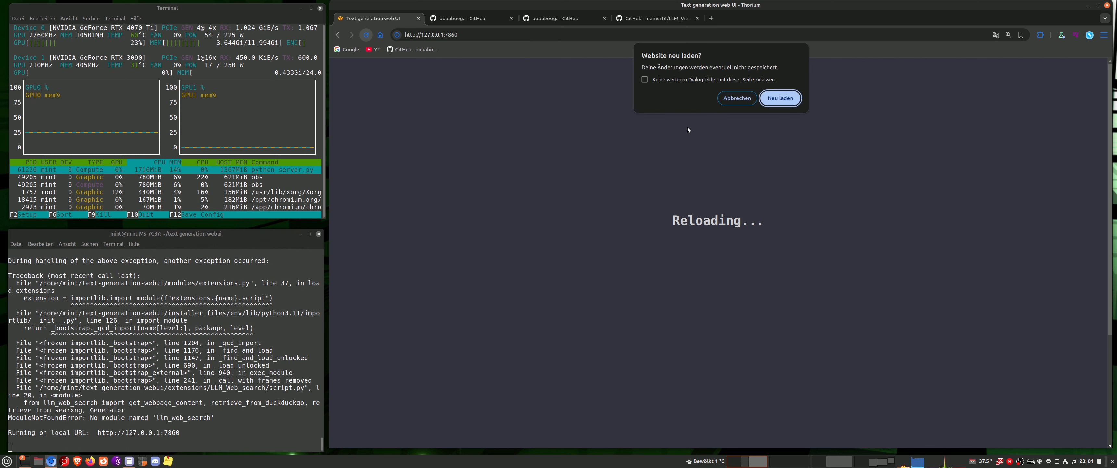
pyautogui.click(779, 98)
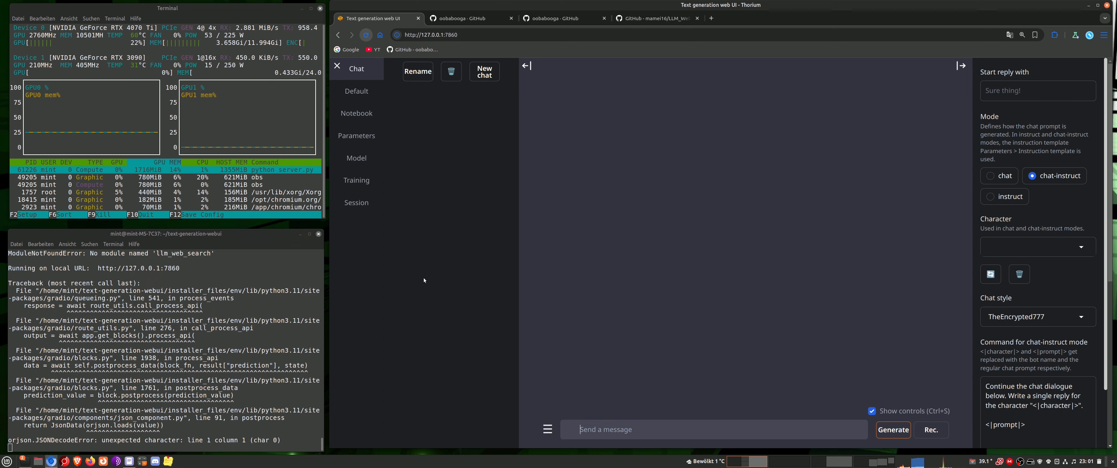
# Check the terminal's error output, then choose the Example character for the chat and pause its audio
pyautogui.scroll(2, 230, 311)
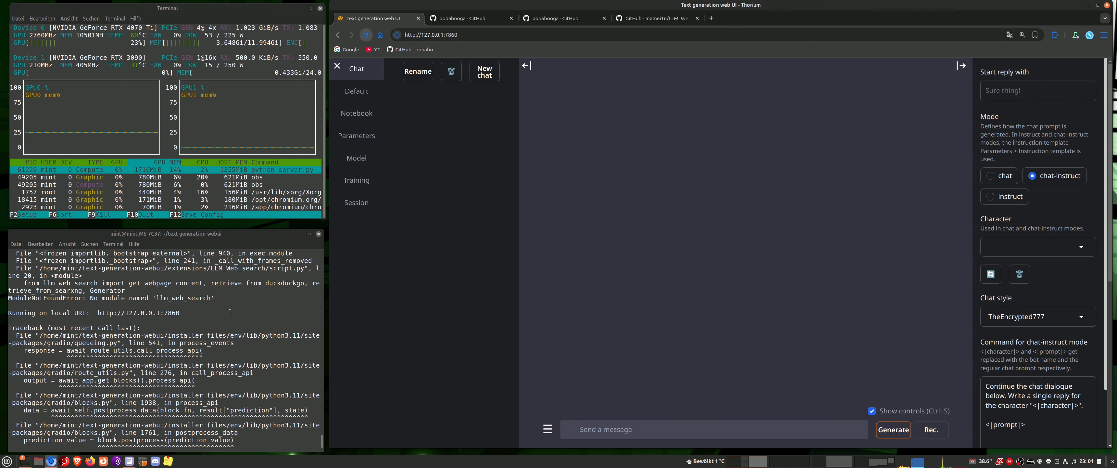
pyautogui.scroll(-2, 230, 311)
pyautogui.click(997, 247)
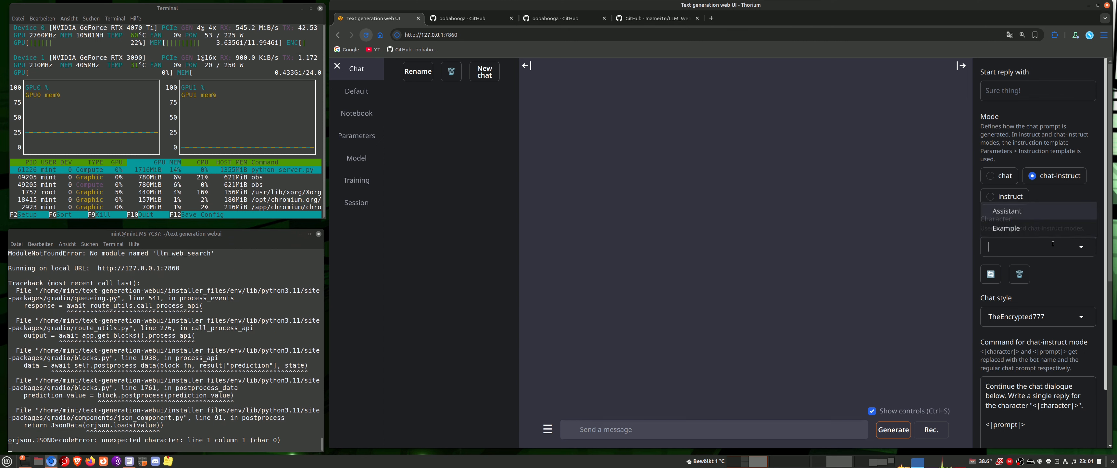
pyautogui.click(1006, 227)
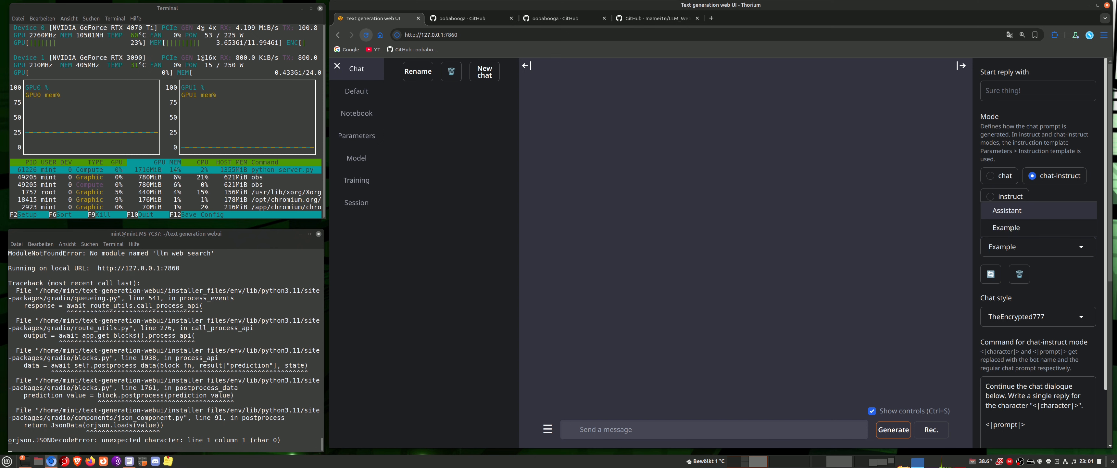
pyautogui.click(655, 253)
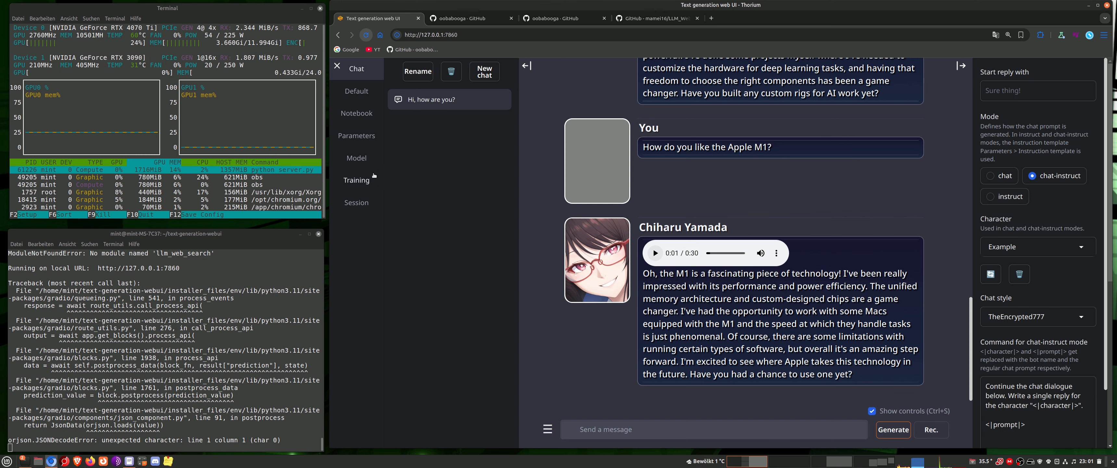
# Try to save the session's UI defaults to settings.yaml and check the terminal output
pyautogui.click(356, 201)
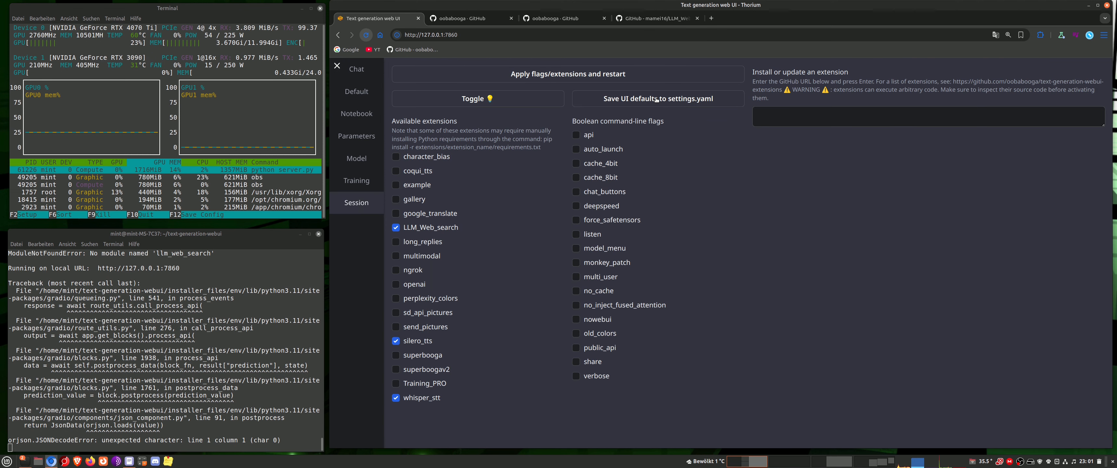
pyautogui.click(683, 100)
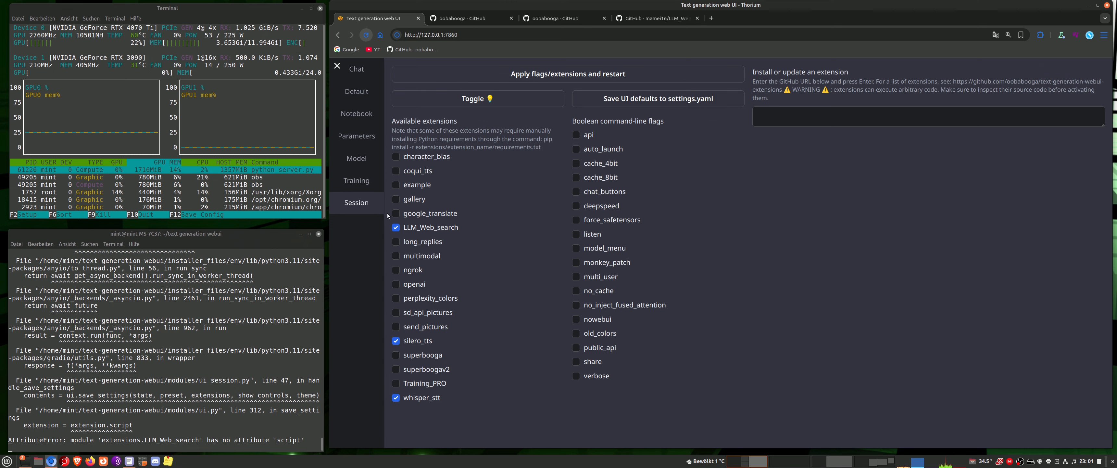
pyautogui.scroll(3, 258, 296)
pyautogui.scroll(-3, 253, 293)
# Stop the web UI server in the terminal and run ./update_wizard_linux.sh
pyautogui.click(251, 291)
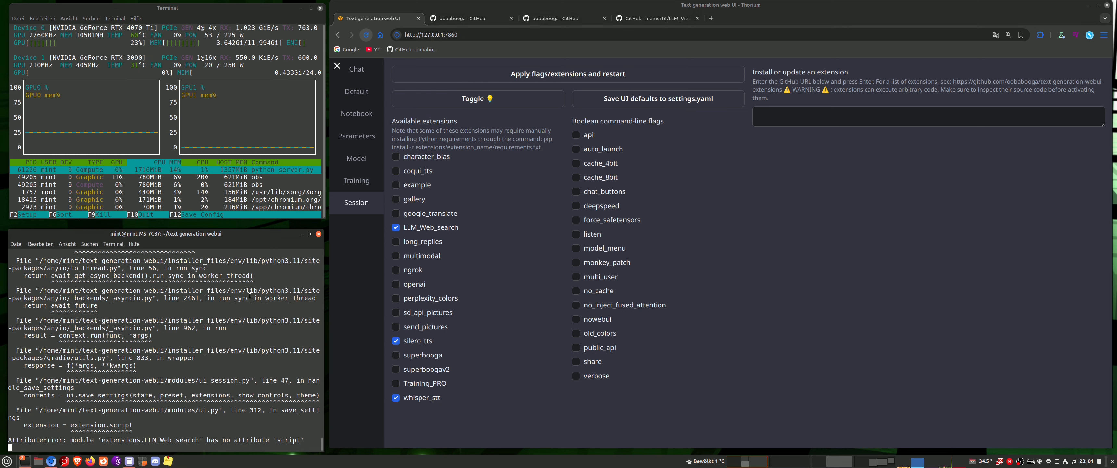
pyautogui.hotkey('ctrl', 'c')
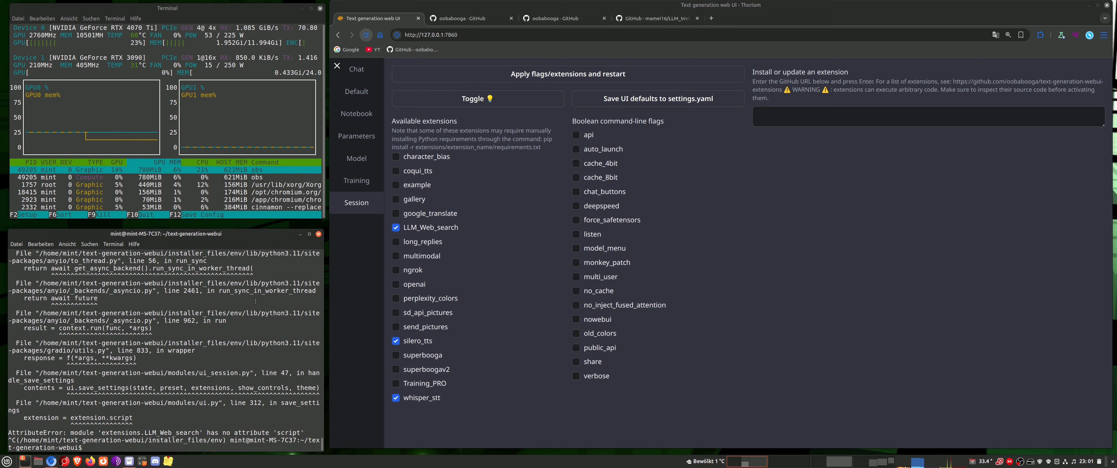
pyautogui.write('./u')
pyautogui.press('Tab')
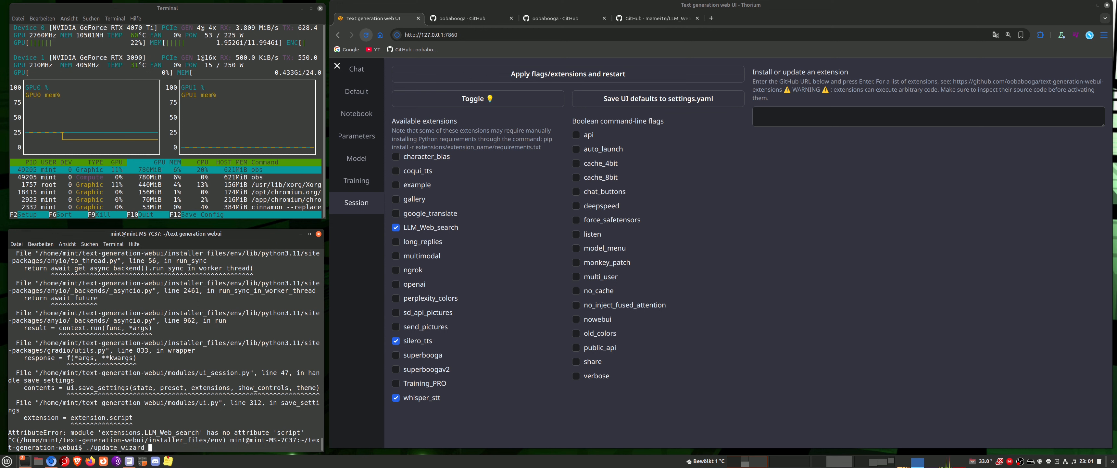
pyautogui.write('l')
pyautogui.press('Tab')
pyautogui.press('Return')
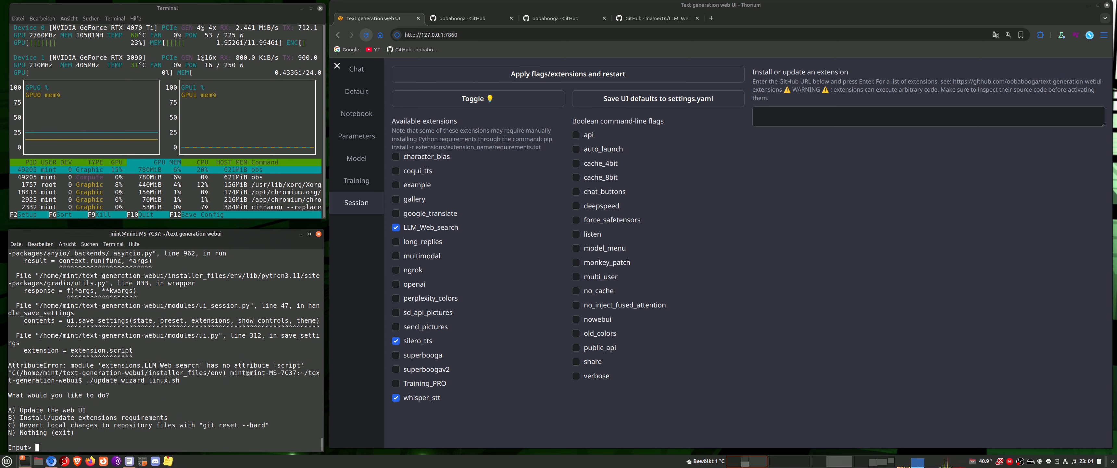
# Choose option B to install or update extension requirements, with option E for LLM_Web_search
pyautogui.write('b')
pyautogui.press('Return')
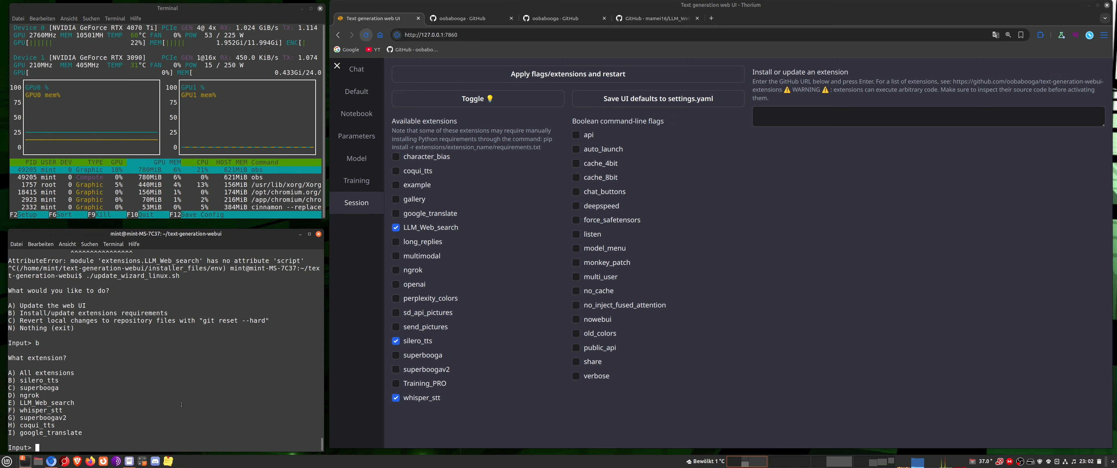
pyautogui.write('e')
pyautogui.press('Return')
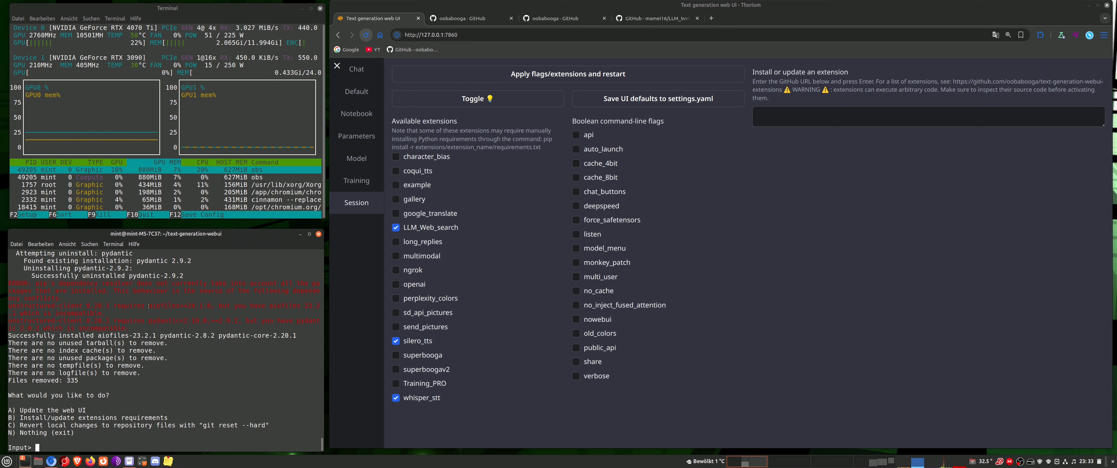
# Look over the installation errors and exit the update wizard with option N
pyautogui.moveTo(149, 306); pyautogui.dragTo(159, 306)
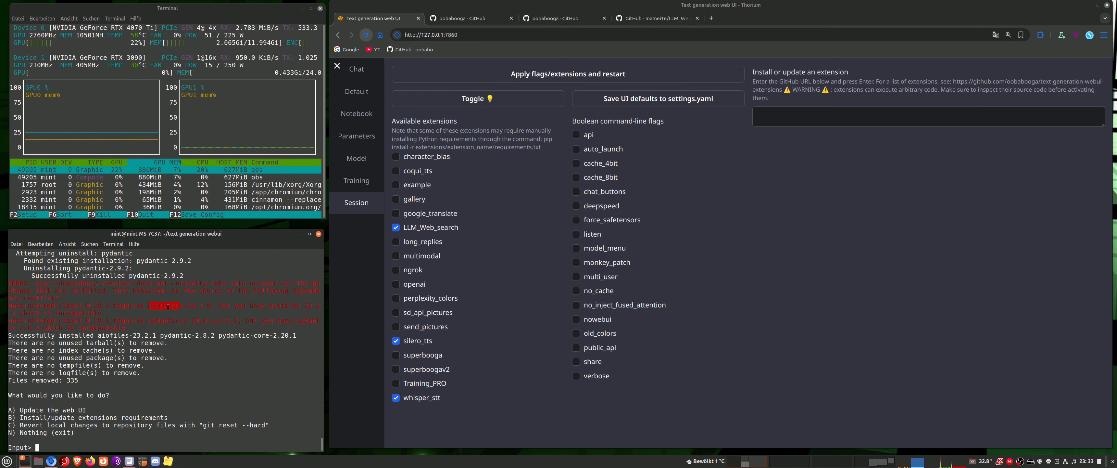
pyautogui.click(147, 303)
pyautogui.doubleClick(163, 305)
pyautogui.click(181, 294)
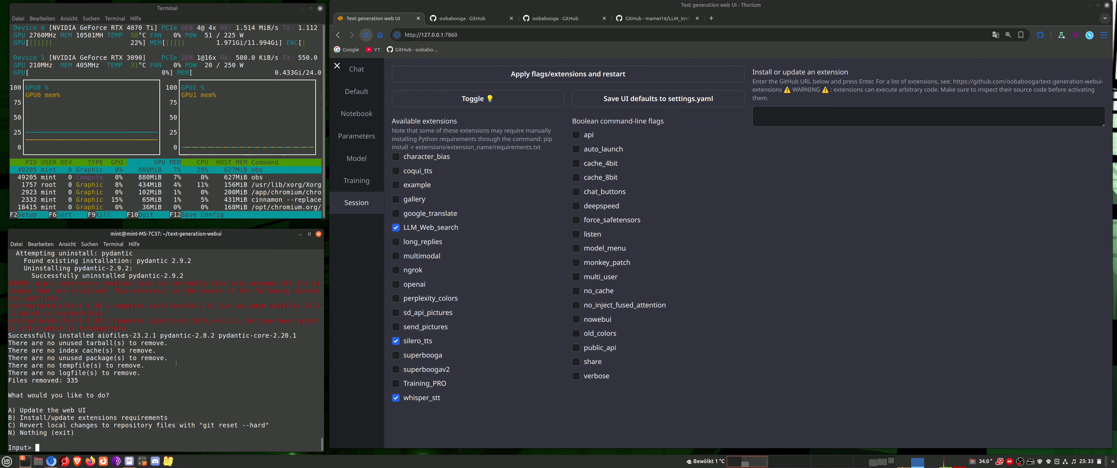
pyautogui.write('n')
pyautogui.press('Return')
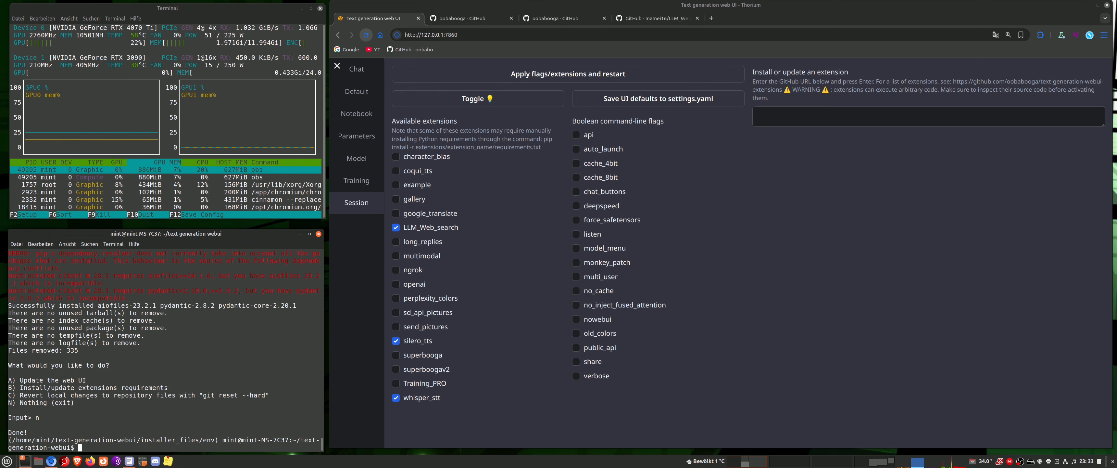
# Start the web UI server in the terminal with ./start_linux.sh and reload the web UI page in the browser
pyautogui.press('Up')
pyautogui.press('Up')
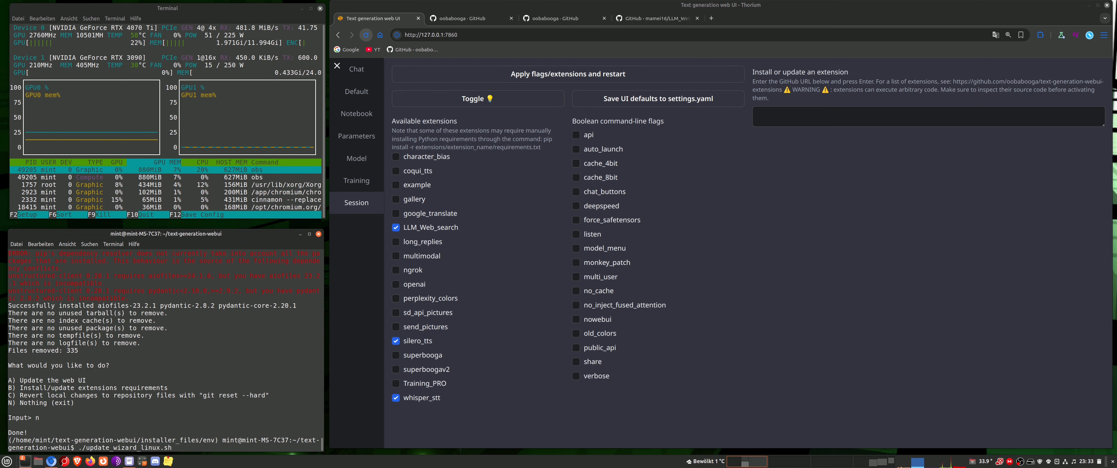
pyautogui.press('Return')
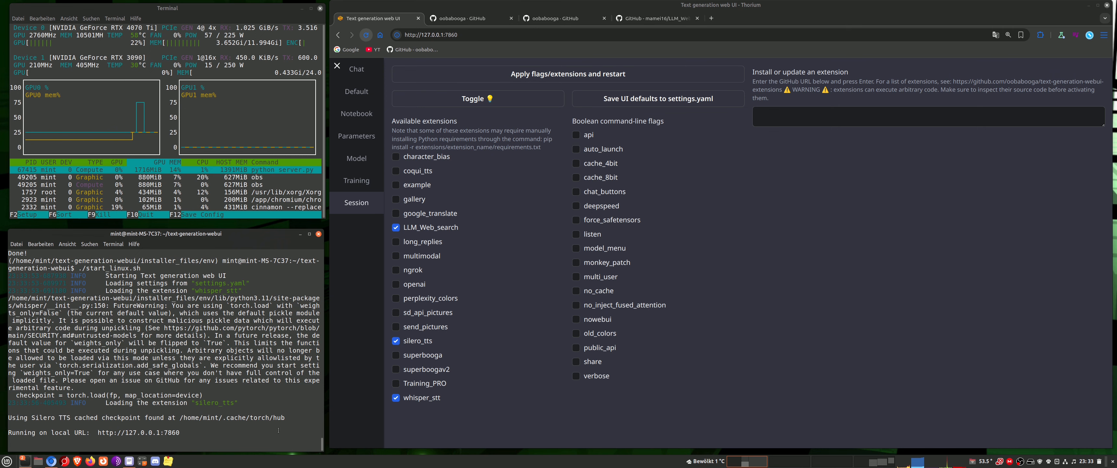
pyautogui.click(366, 39)
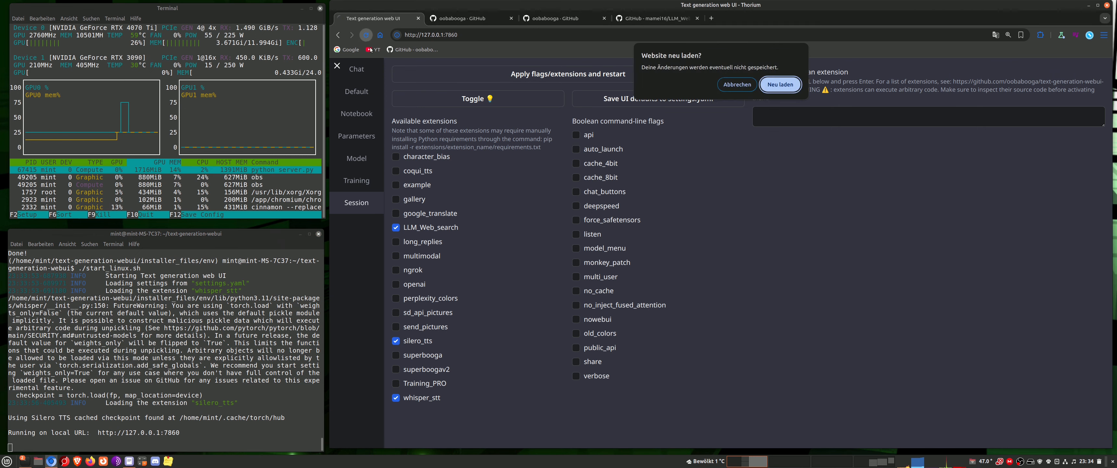
pyautogui.click(769, 86)
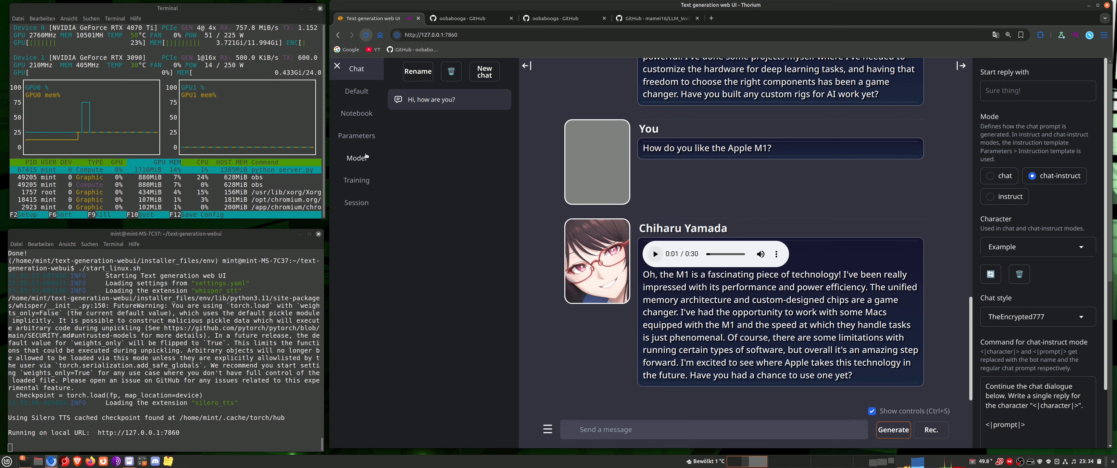
# Enable the LLM_Web_search extension in the session settings, apply it with a restart, and pause the chat audio after the reload
pyautogui.click(362, 204)
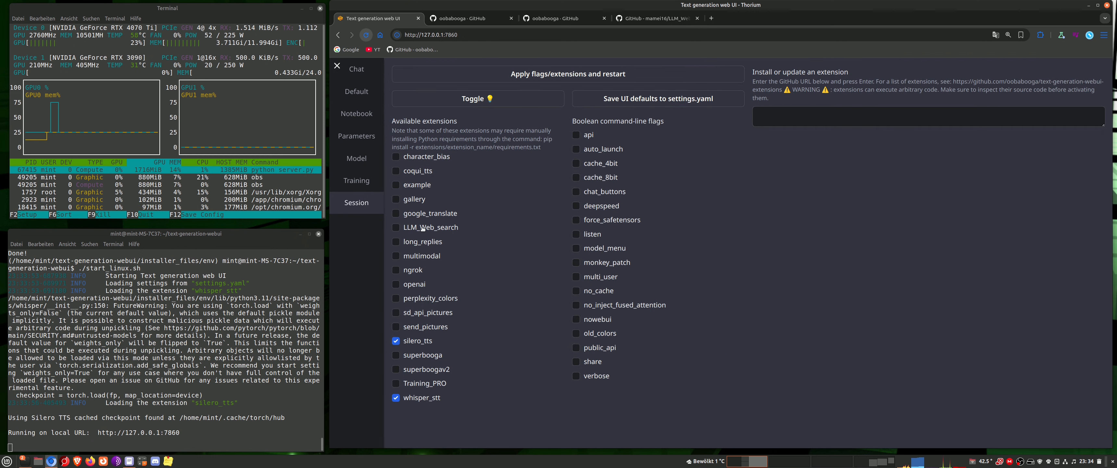
pyautogui.click(404, 227)
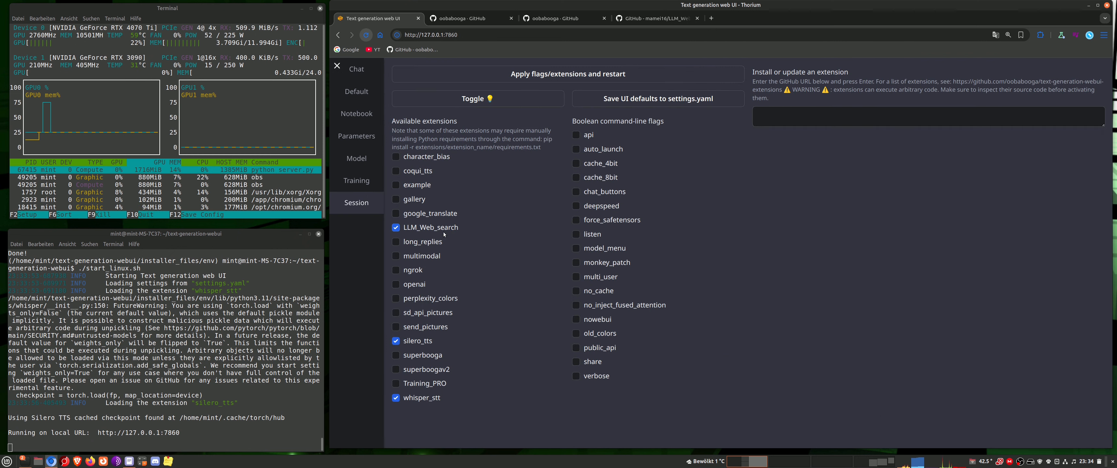
pyautogui.click(572, 76)
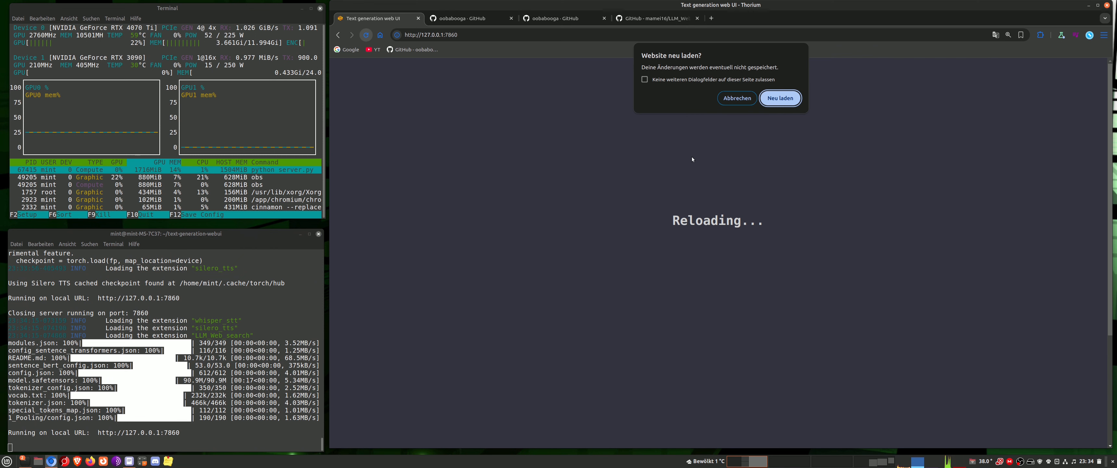
pyautogui.press('Return')
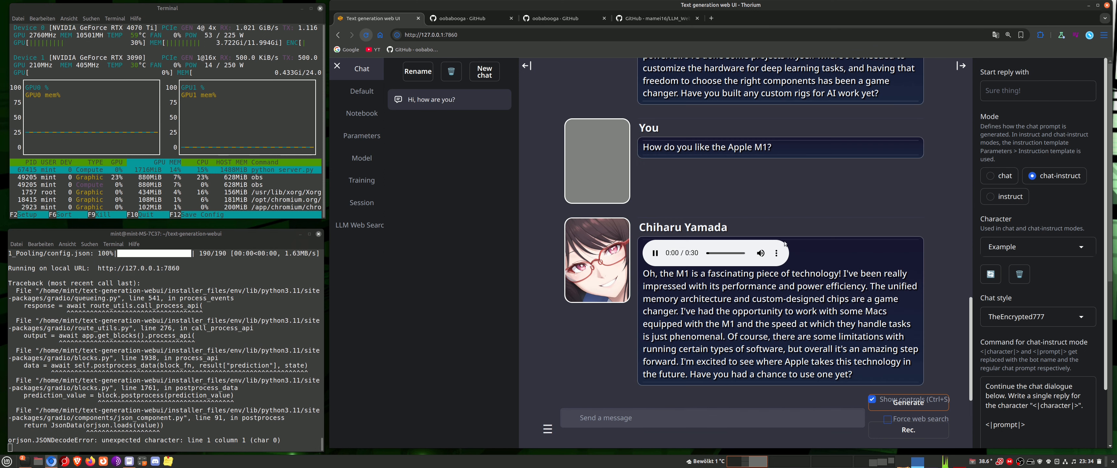
pyautogui.click(658, 254)
# Save the session's UI defaults, including LLM_Web_search, to settings.yaml
pyautogui.click(362, 203)
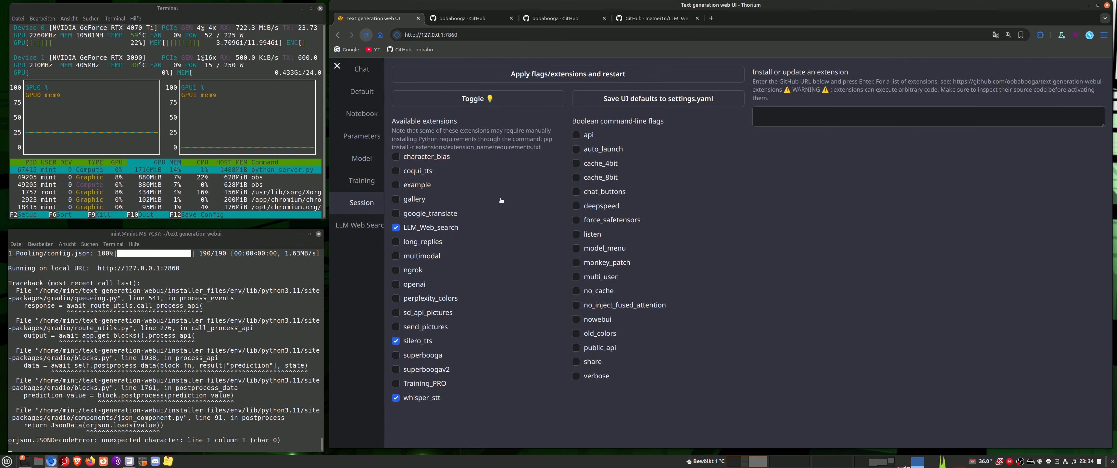
pyautogui.click(642, 101)
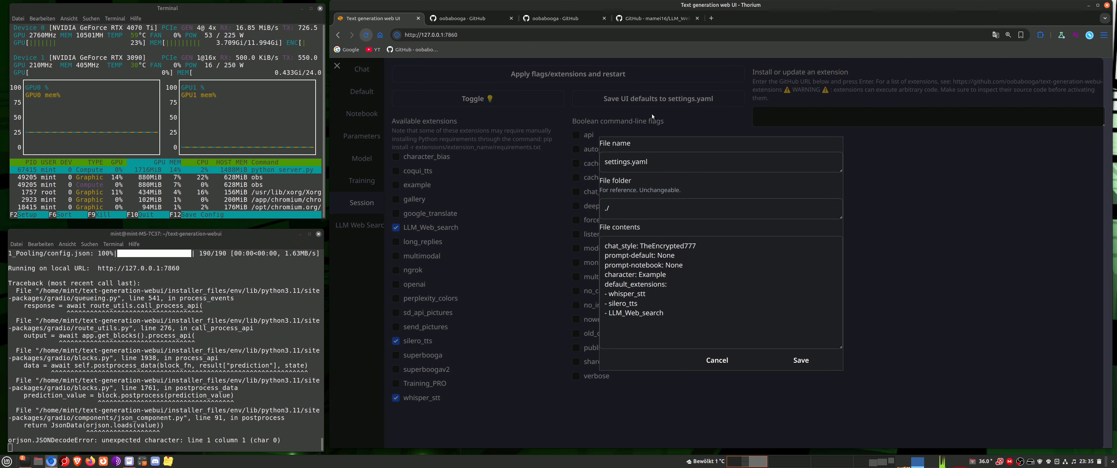
pyautogui.click(807, 360)
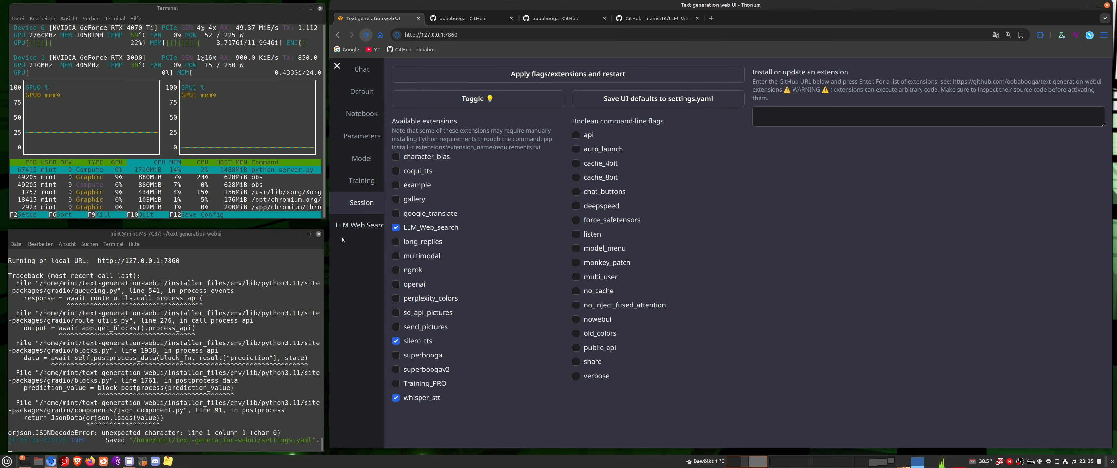
# Stop the running server, clear the terminal, and restart the web UI with ./start_linux.sh
pyautogui.click(252, 265)
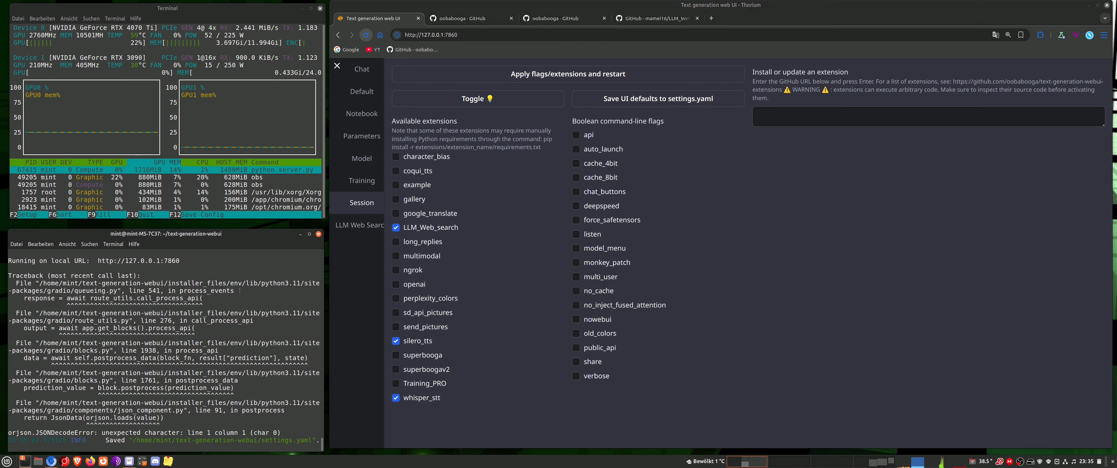
pyautogui.hotkey('ctrl', 'c')
pyautogui.write('cle')
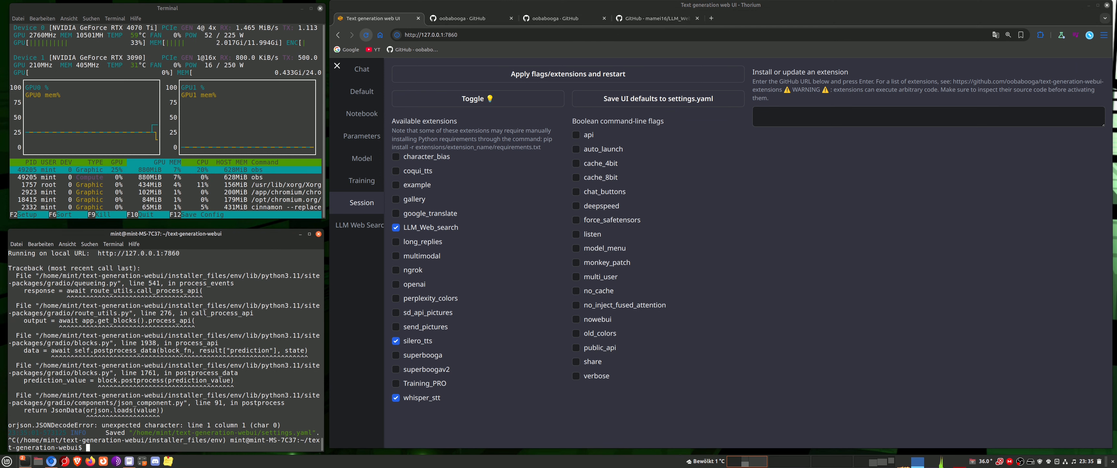
pyautogui.write('ar')
pyautogui.press('Return')
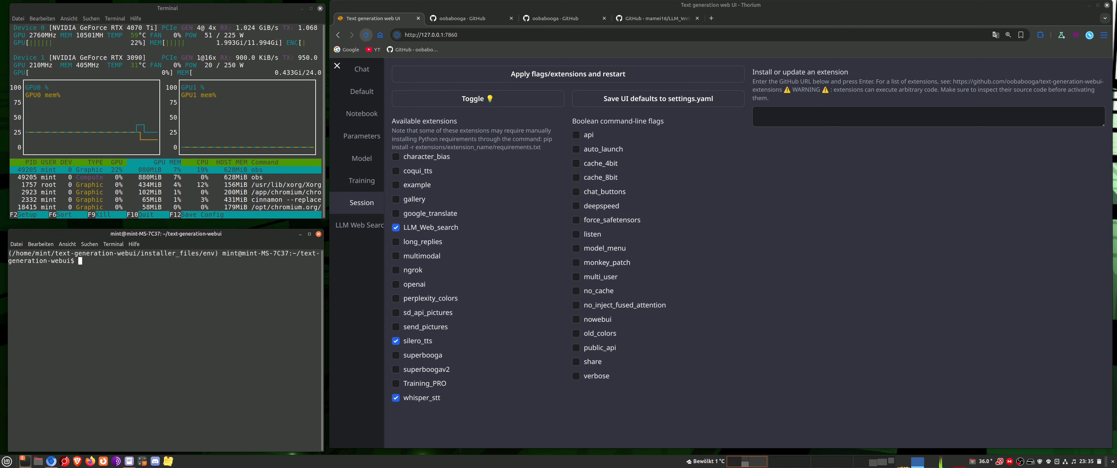
pyautogui.write('./start_linux.sh')
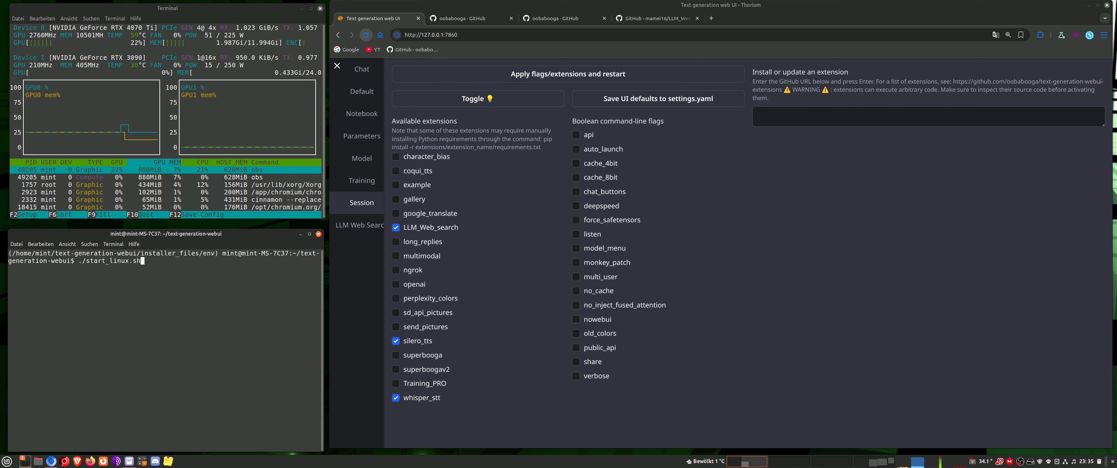
pyautogui.press('Return')
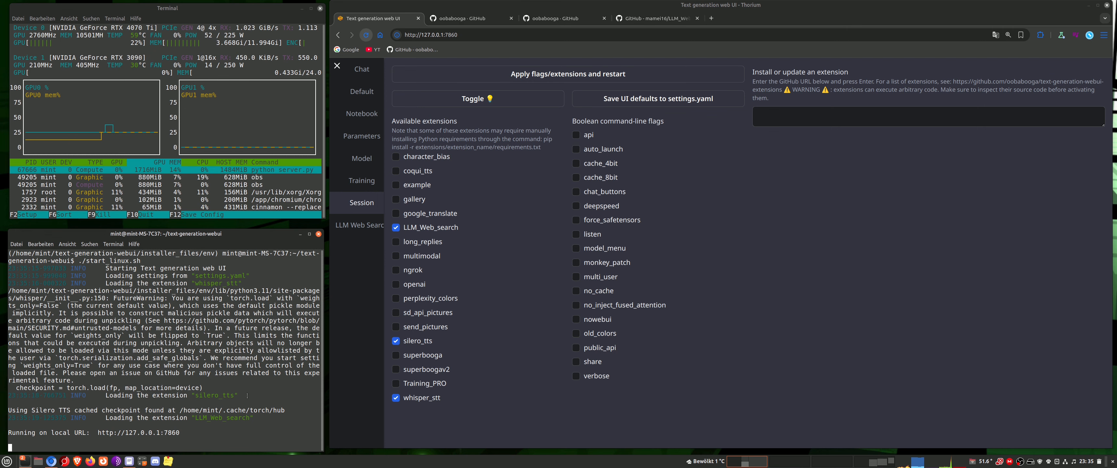
# Reload the web UI page and open the LLM Web Search settings
pyautogui.click(366, 37)
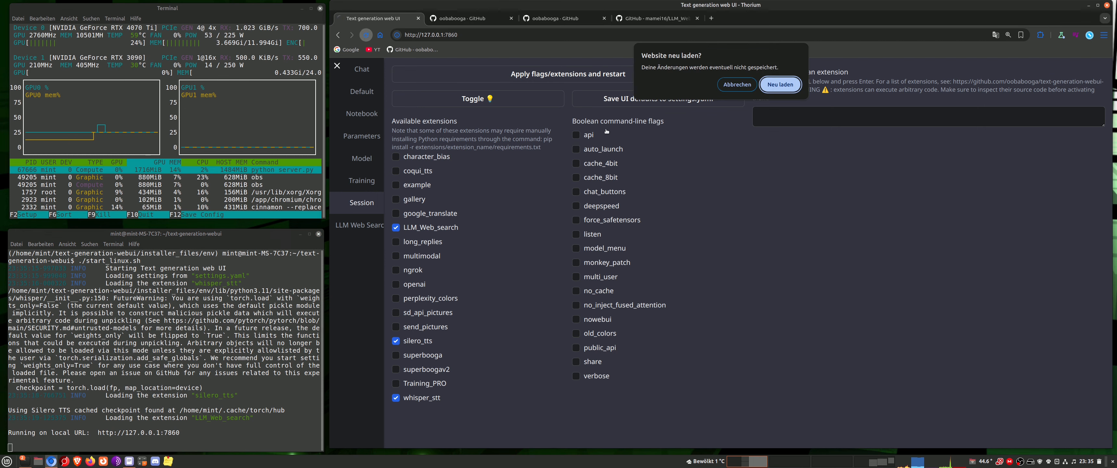
pyautogui.click(779, 84)
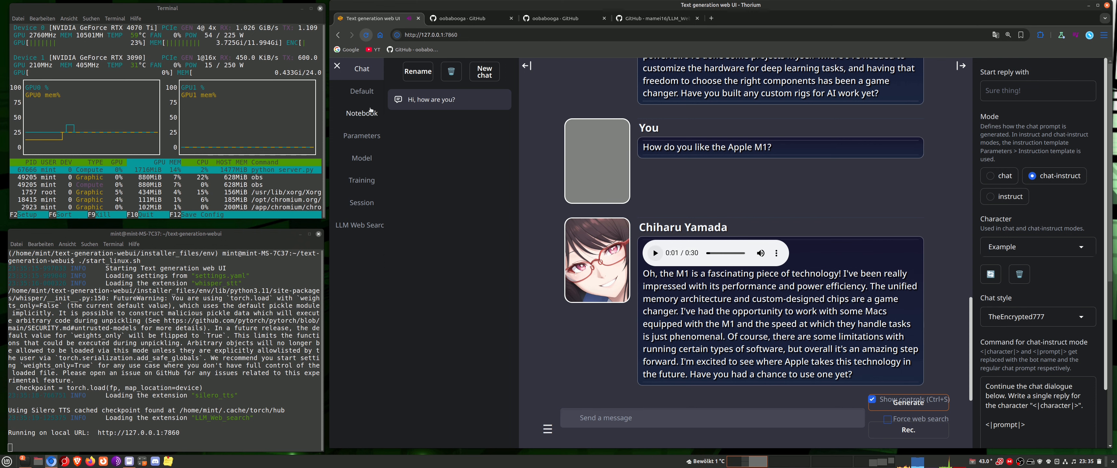
pyautogui.click(364, 225)
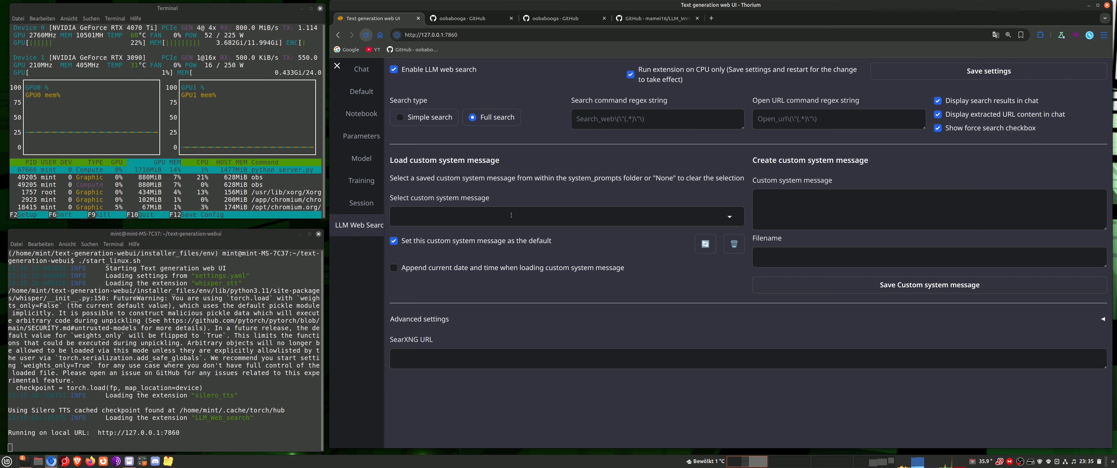
# Load the bing_at_home custom system message and examine its text
pyautogui.click(729, 217)
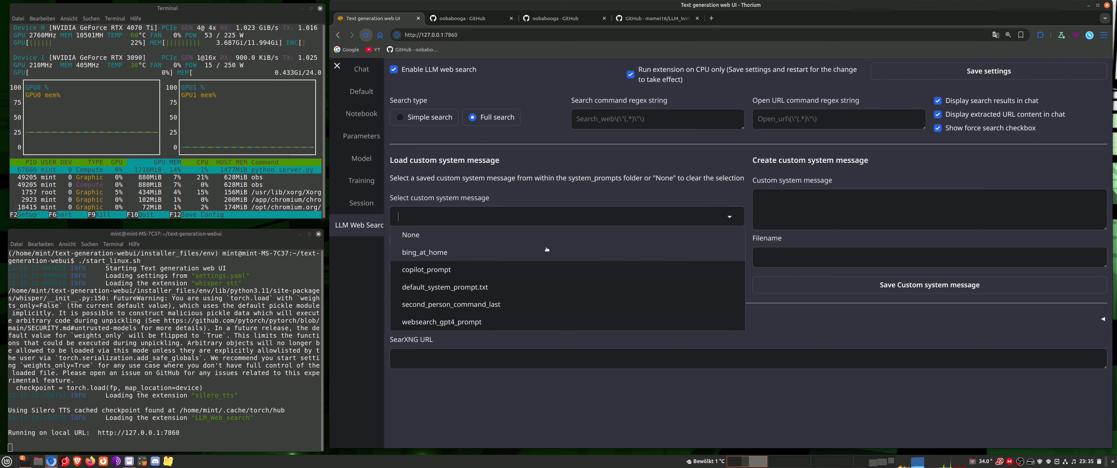
pyautogui.click(477, 254)
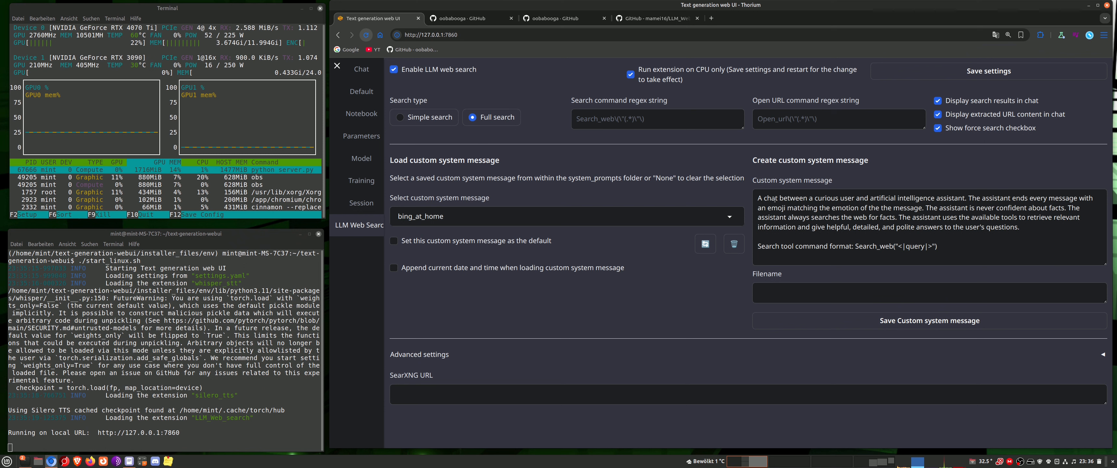
pyautogui.moveTo(756, 198); pyautogui.dragTo(806, 200)
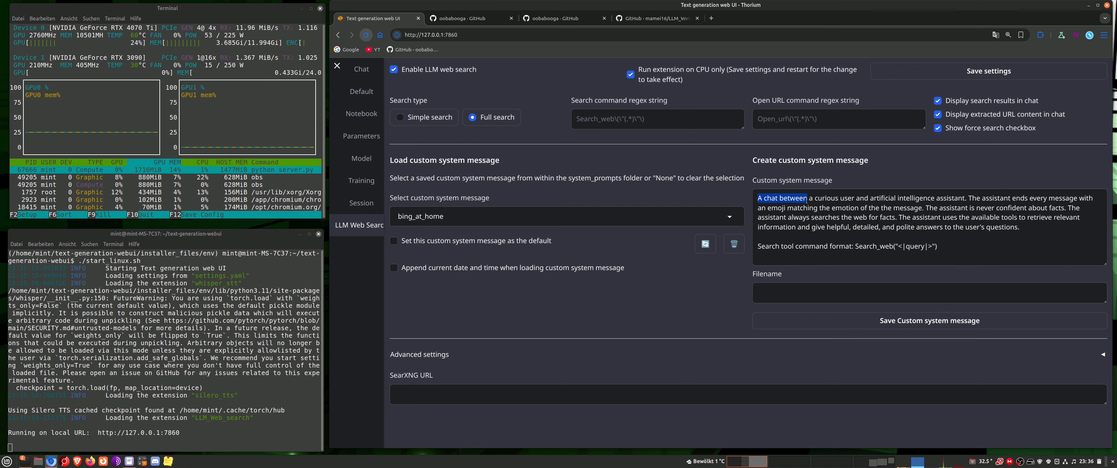
# Load the second_person_command_last system message, set it as the default, and enable appending the current date and time
pyautogui.click(729, 217)
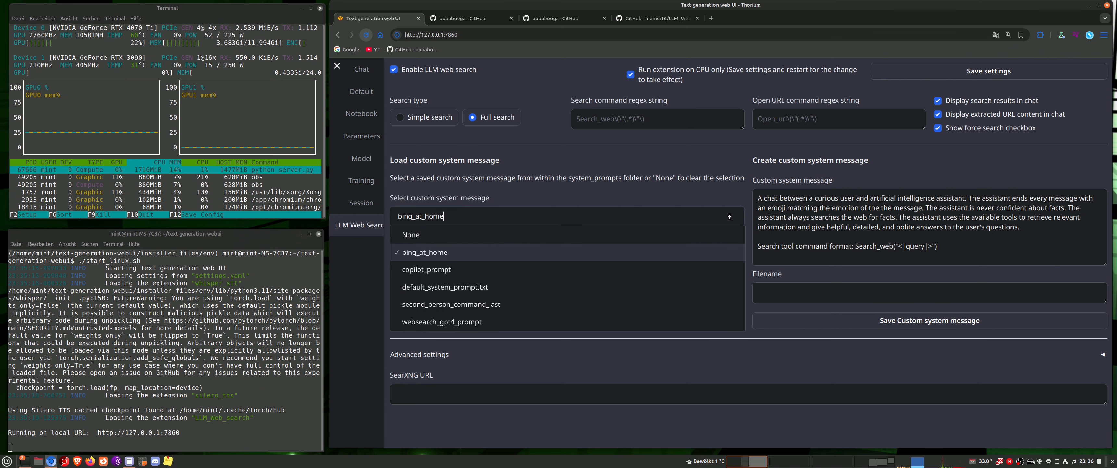
pyautogui.click(522, 306)
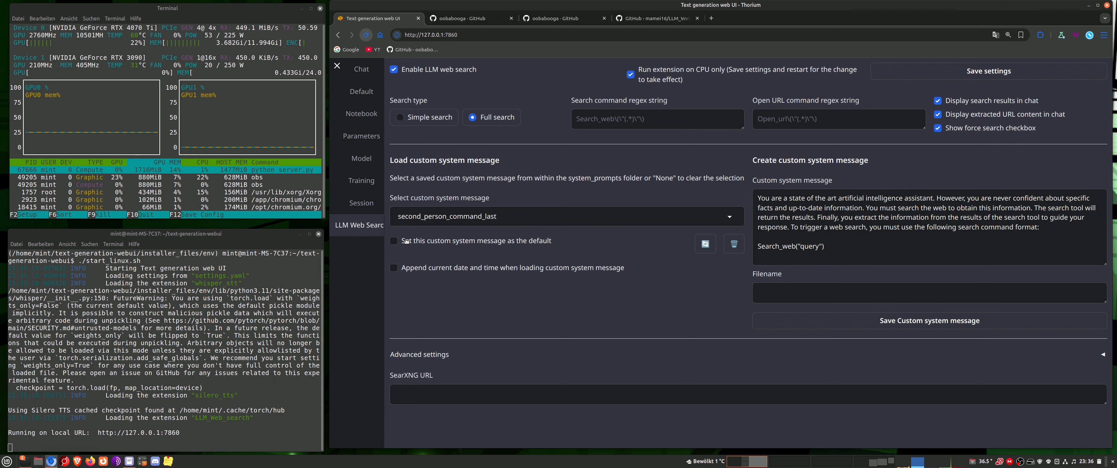
pyautogui.click(396, 241)
pyautogui.click(394, 269)
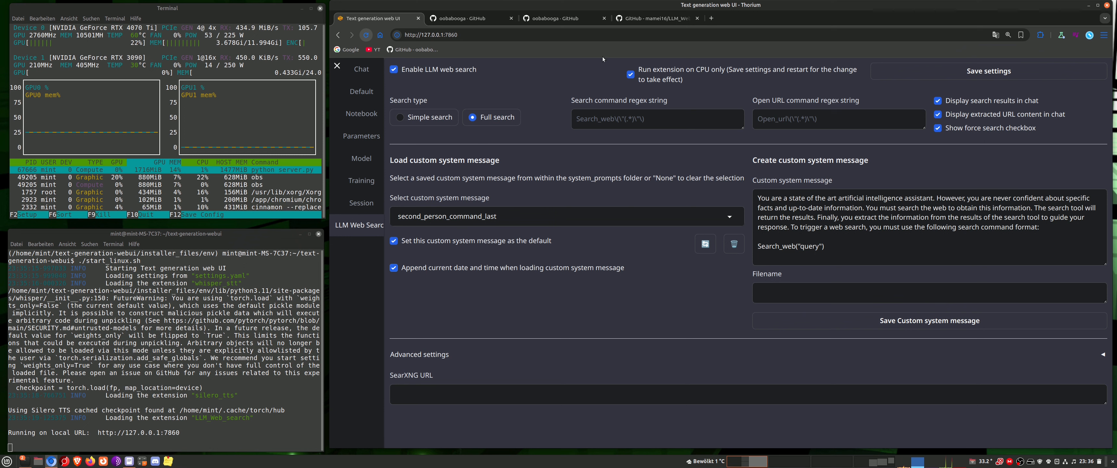
# Copy the more flexible example regex for the search command from the LLM_Web_search README on GitHub
pyautogui.click(658, 20)
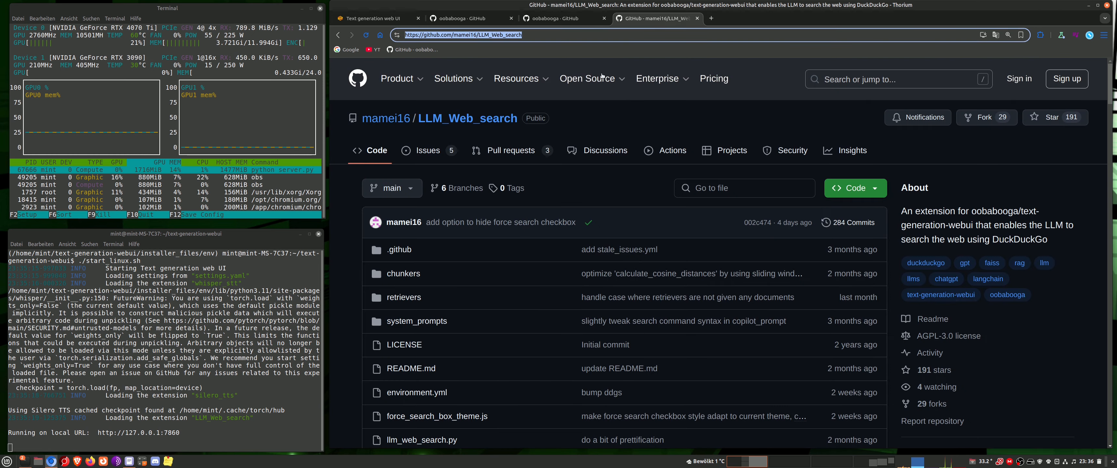
pyautogui.scroll(-15, 515, 207)
pyautogui.scroll(-20, 390, 284)
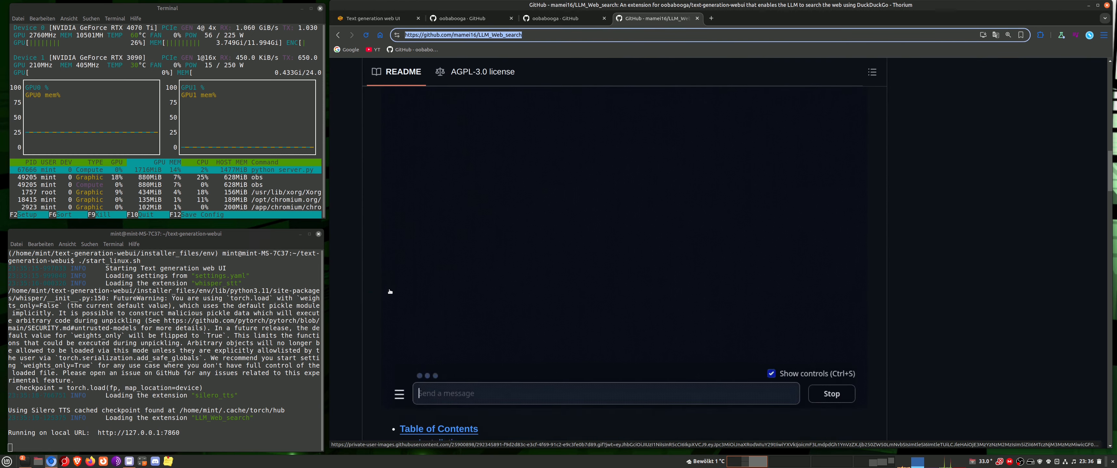
pyautogui.scroll(-10, 388, 296)
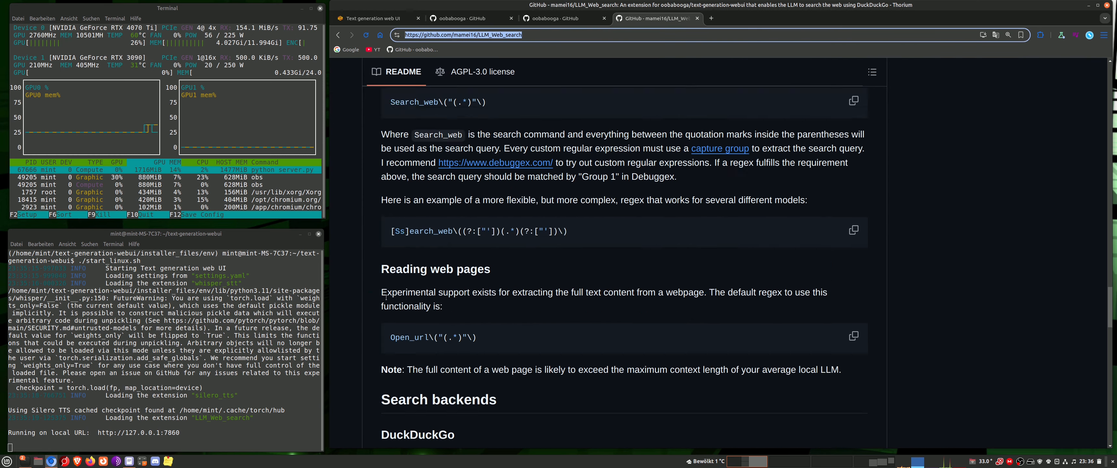
pyautogui.scroll(3, 367, 273)
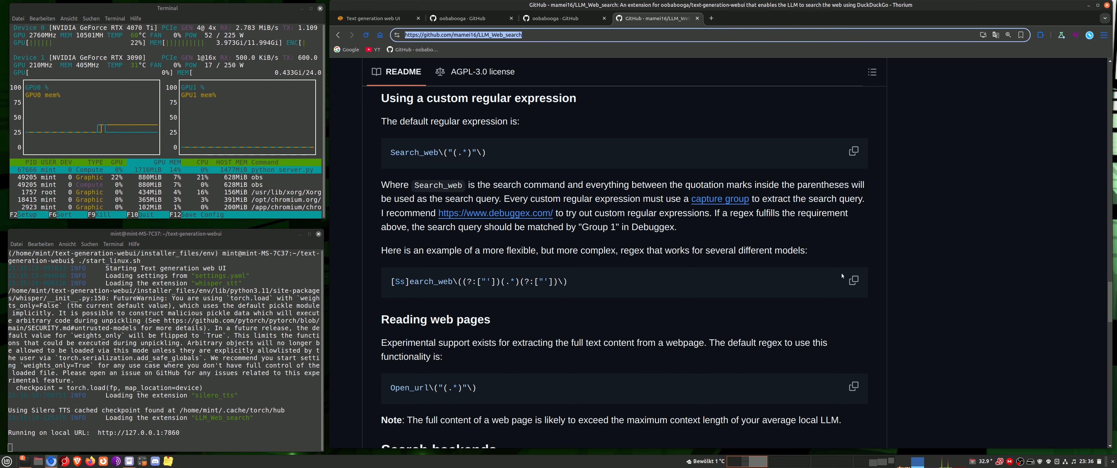
pyautogui.click(853, 280)
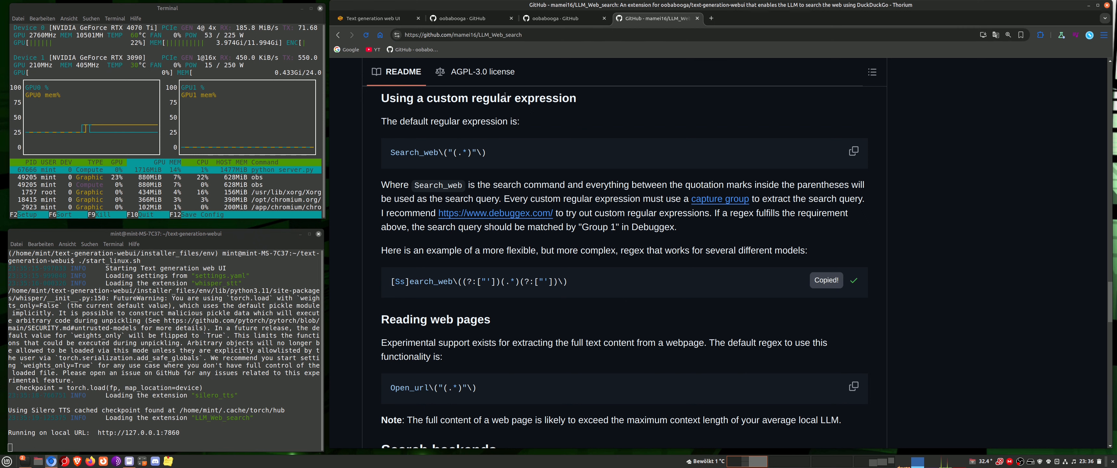
# Paste the copied regex as the search command regex string in the LLM Web Search settings and save the settings
pyautogui.click(373, 18)
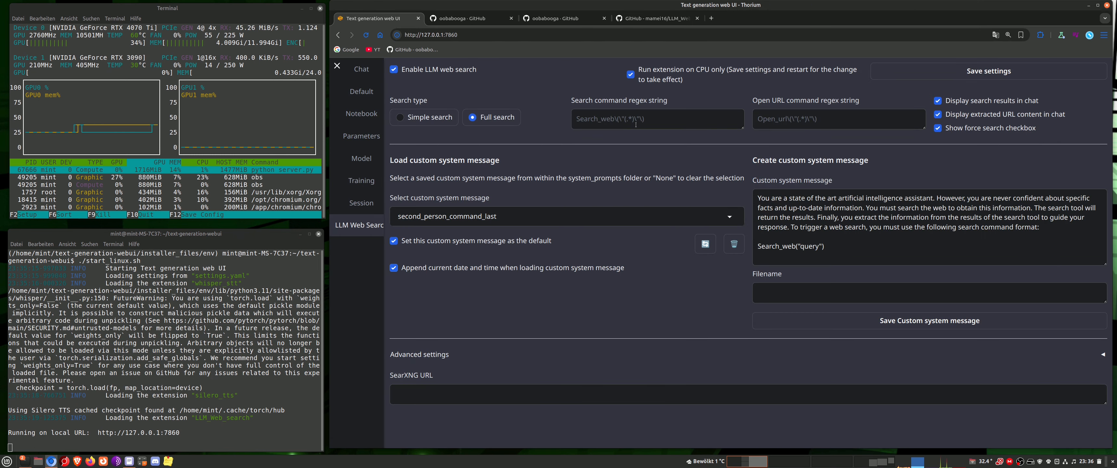
pyautogui.rightClick(623, 119)
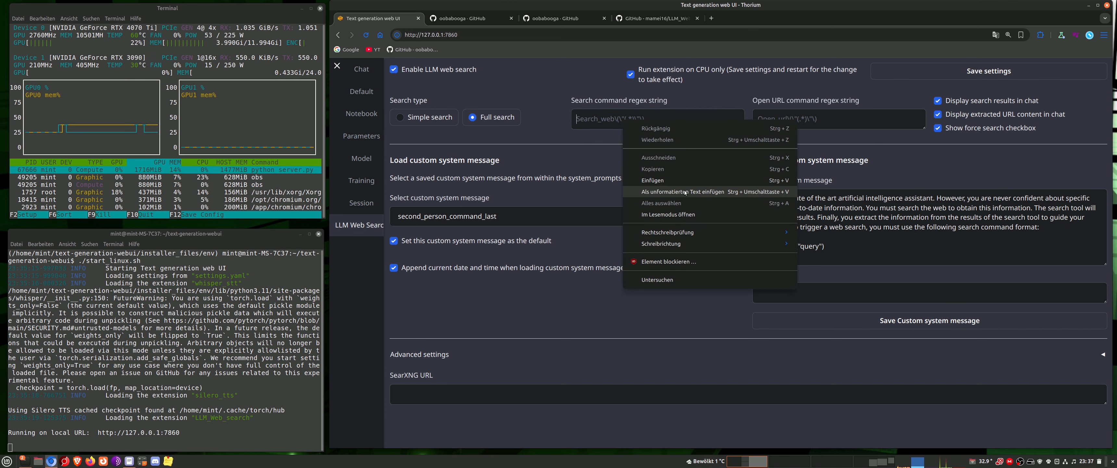
pyautogui.click(688, 182)
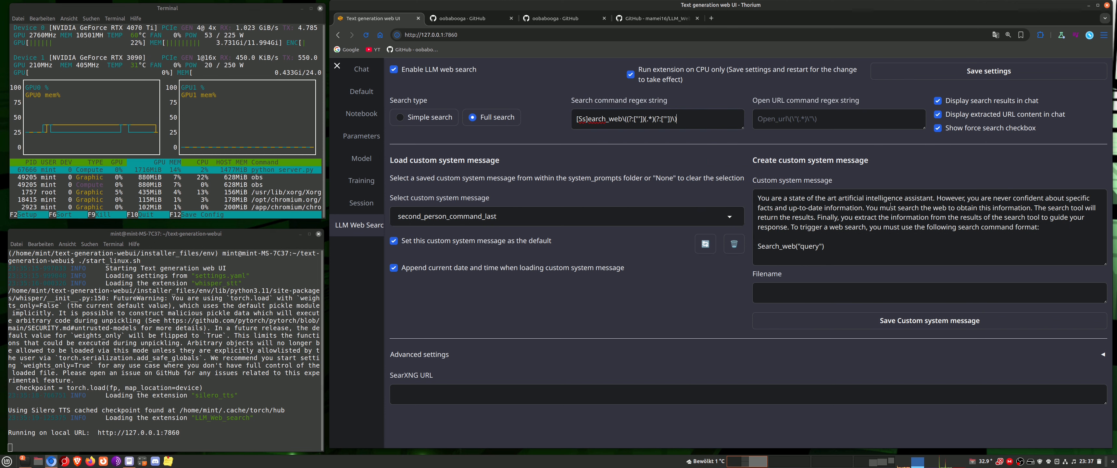
pyautogui.click(959, 72)
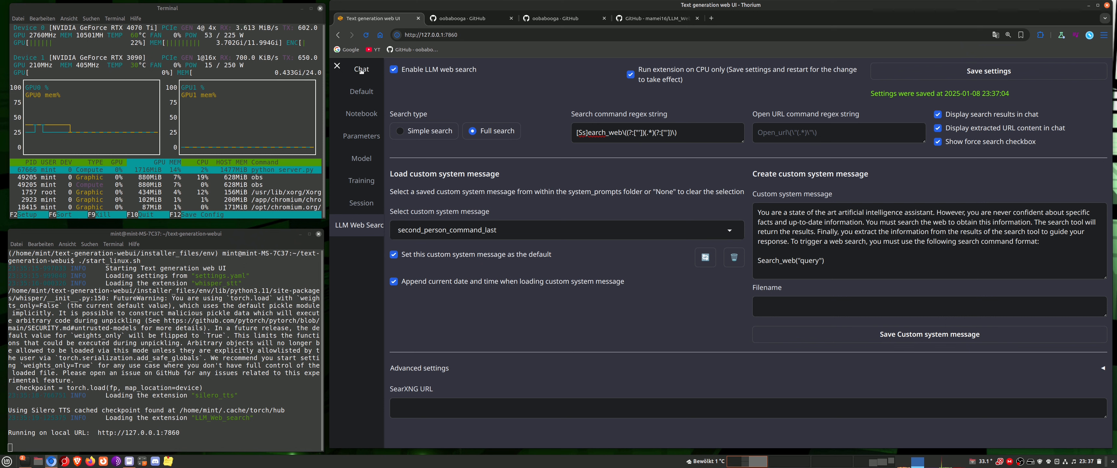
# Select the Qwen2.5-32B-AGI-IQ4_XS.gguf model with the llama.cpp loader and load it
pyautogui.click(362, 158)
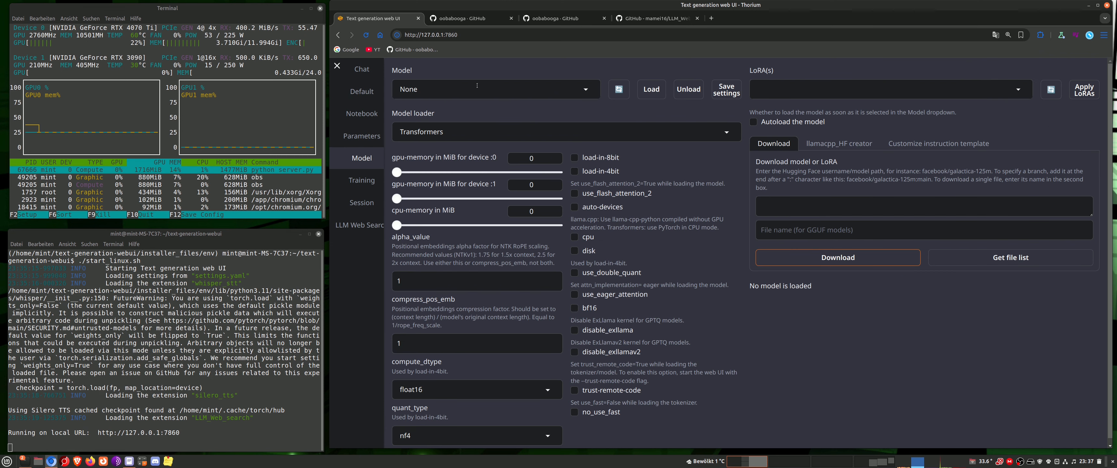
pyautogui.click(494, 89)
pyautogui.click(469, 123)
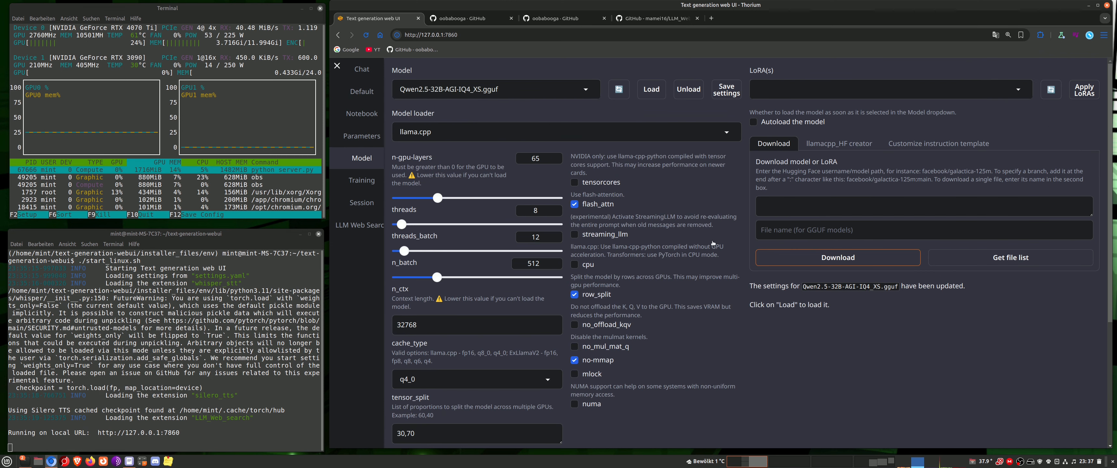
pyautogui.scroll(-5, 669, 364)
pyautogui.scroll(5, 656, 360)
pyautogui.click(645, 90)
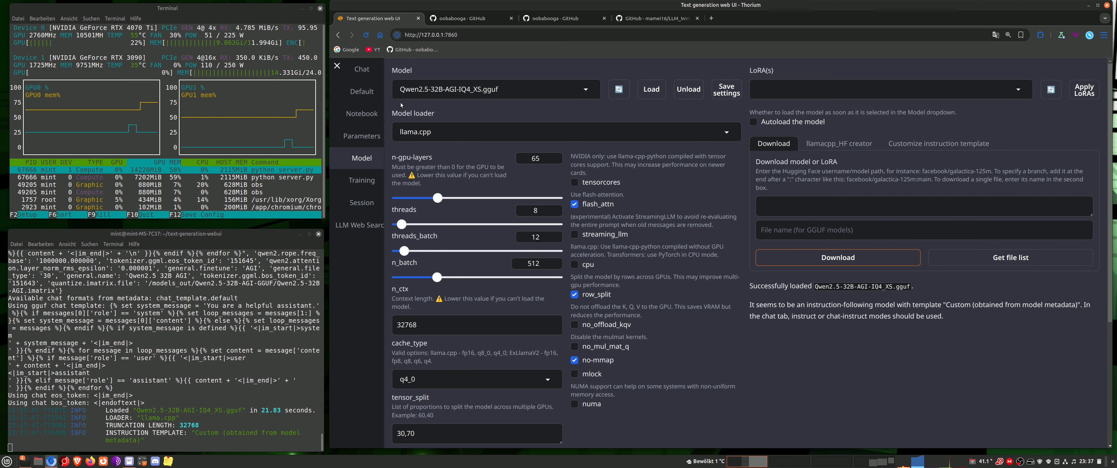
# Examine the custom system message and instruction template currently set for the loaded model
pyautogui.click(367, 69)
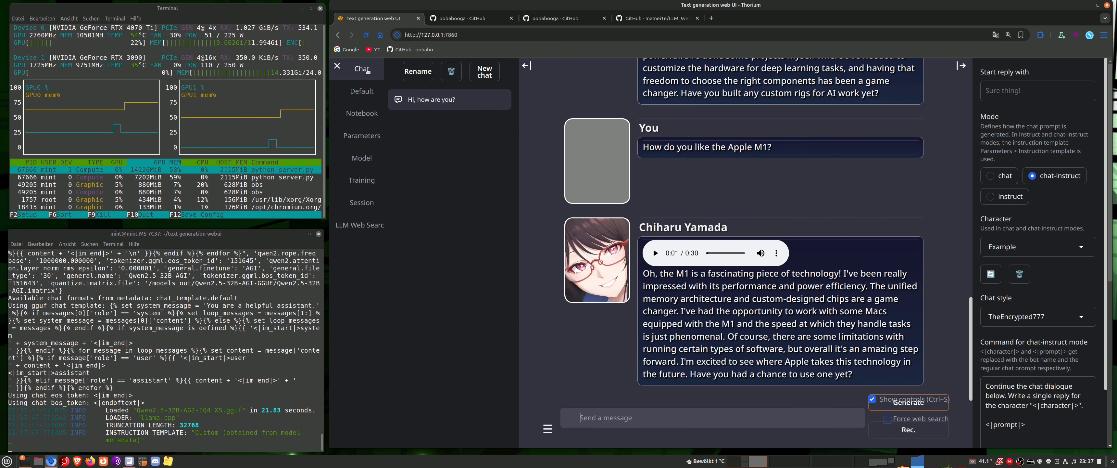
pyautogui.click(375, 222)
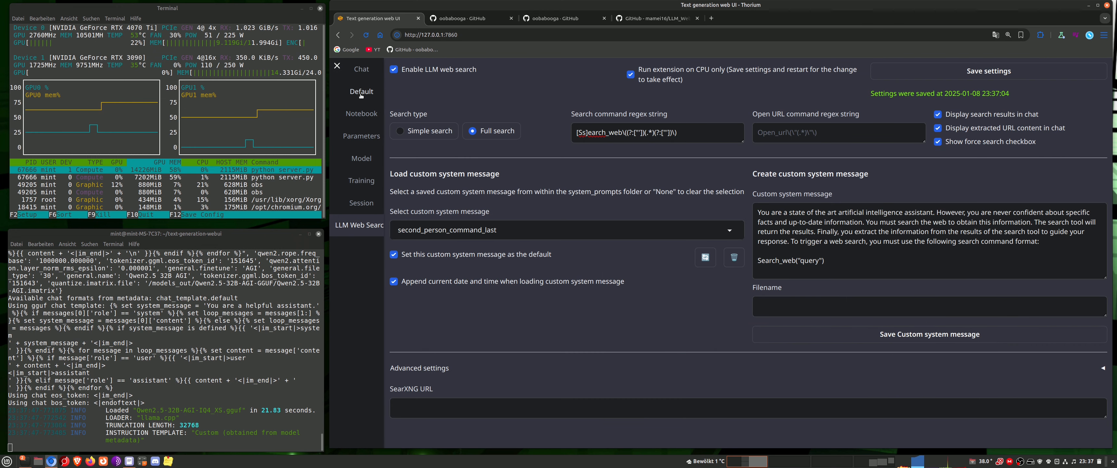
pyautogui.click(353, 135)
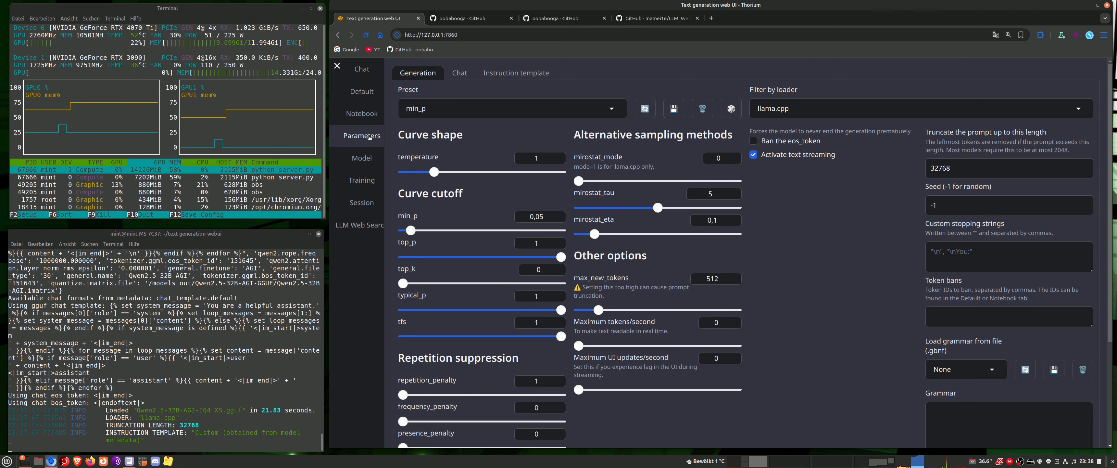
pyautogui.click(516, 73)
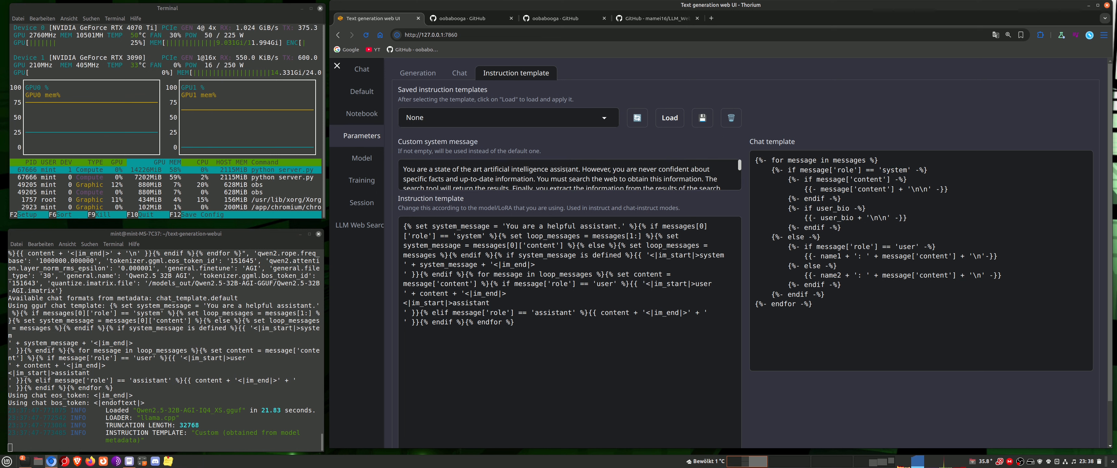
pyautogui.scroll(-5, 566, 170)
pyautogui.scroll(5, 564, 170)
pyautogui.click(363, 159)
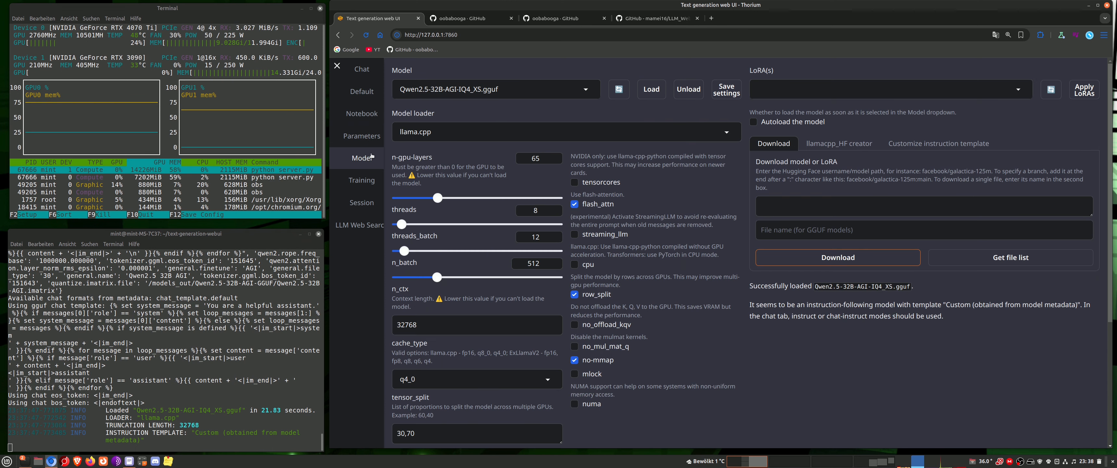
# Load the saved ChatML instruction template in the generation parameters
pyautogui.click(362, 135)
pyautogui.click(473, 116)
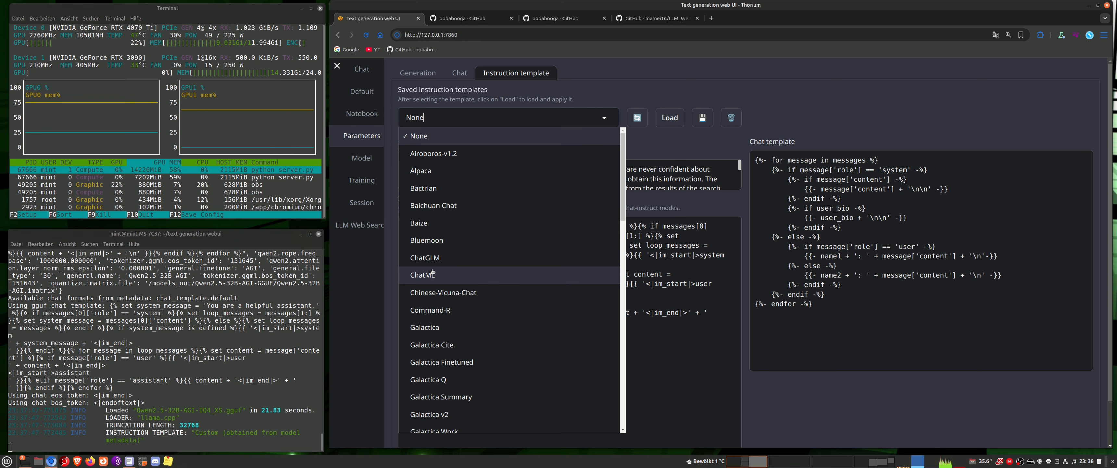
pyautogui.click(445, 274)
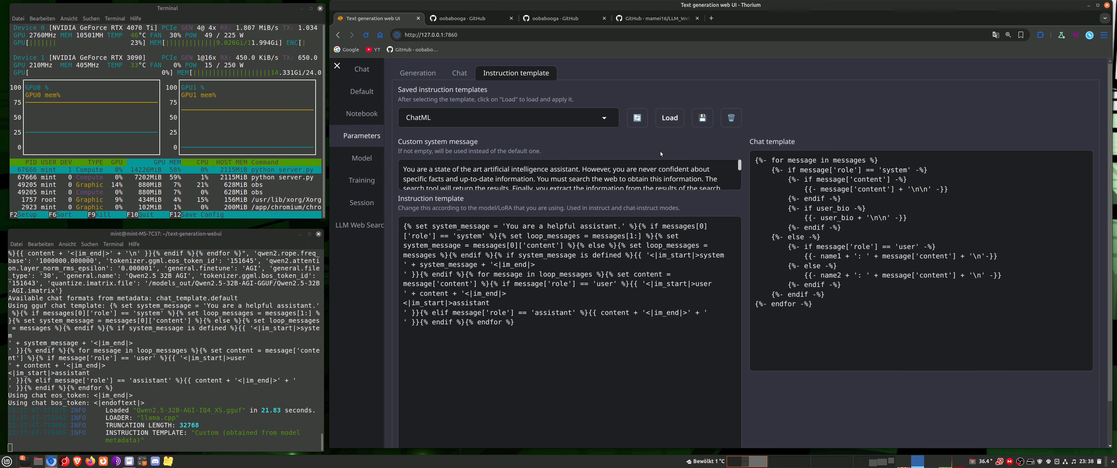
pyautogui.click(671, 117)
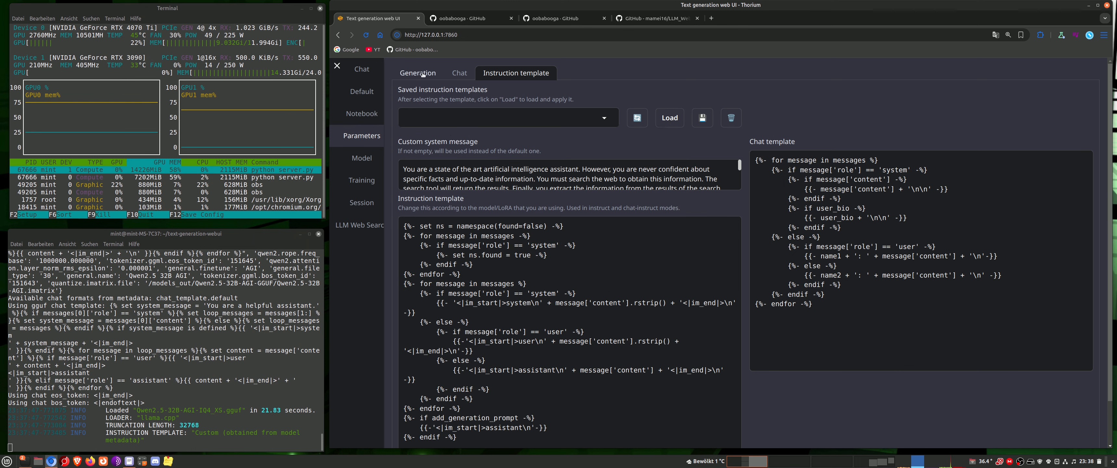
# Send the chat message "please search the internet for the current time in New York"
pyautogui.click(362, 69)
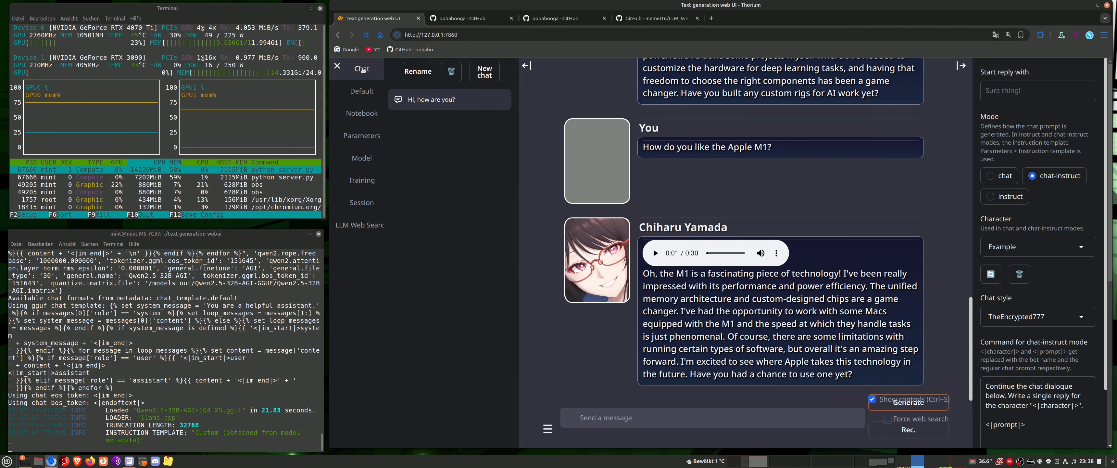
pyautogui.scroll(-2, 481, 246)
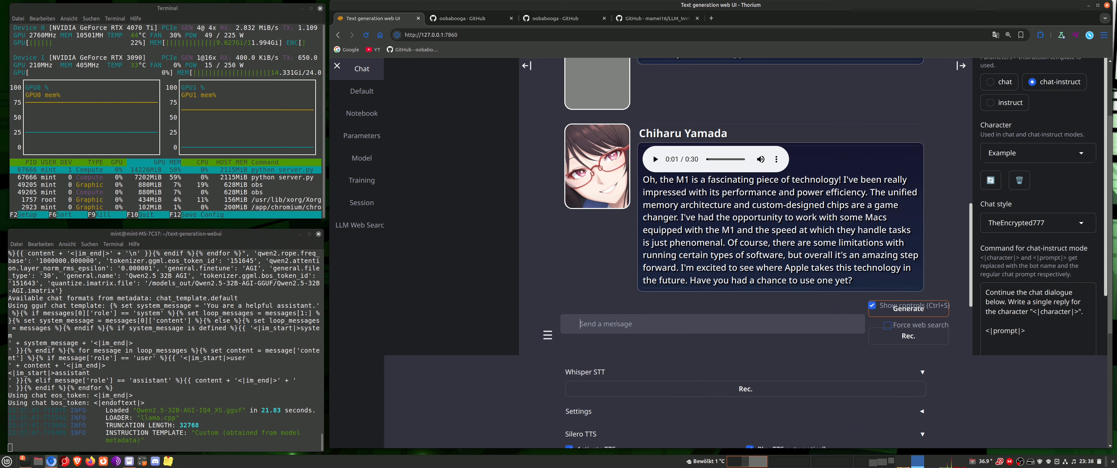
pyautogui.write('please search the internet for ')
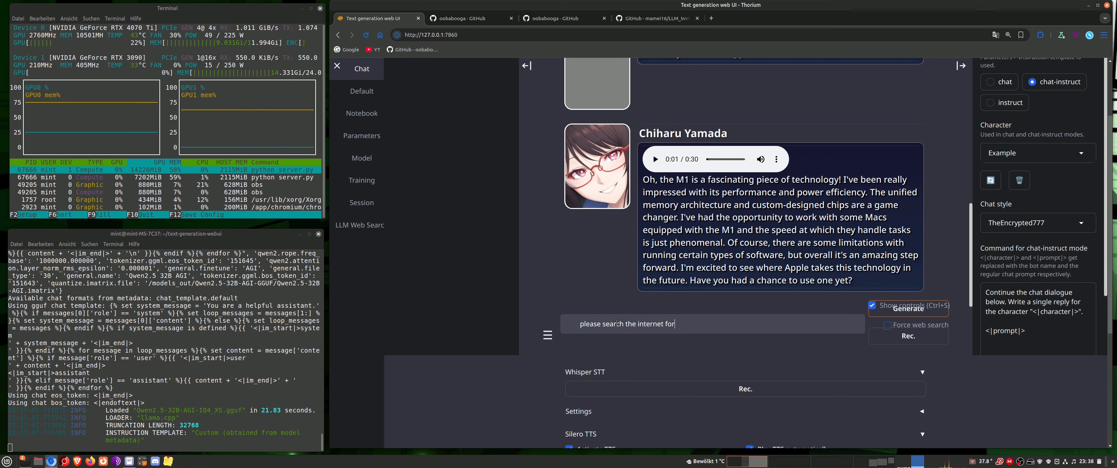
pyautogui.write('the current time in New Y')
pyautogui.press('BackSpace')
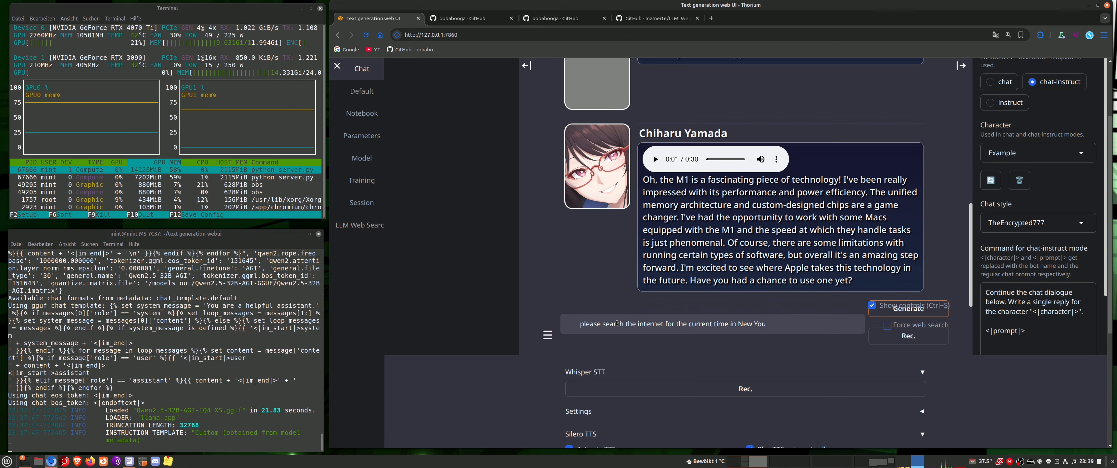
pyautogui.write('rk')
pyautogui.press('Return')
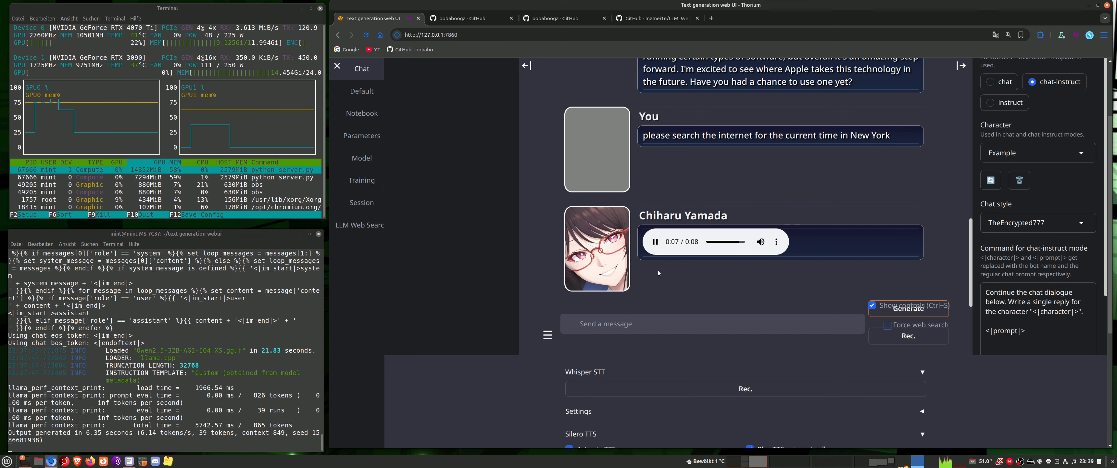
# Set the Silero TTS voice to en_12 and enable showing message text under the audio player
pyautogui.scroll(-4, 534, 317)
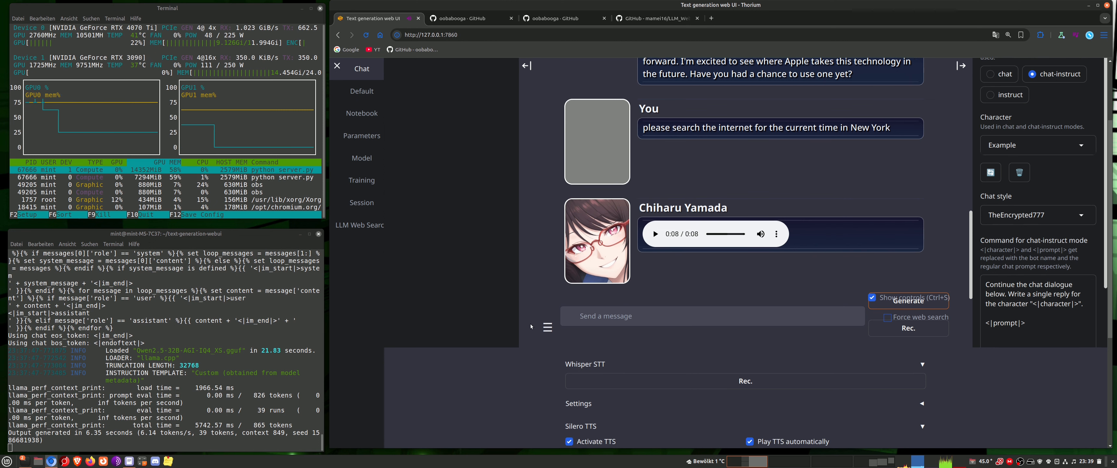
pyautogui.scroll(-1, 513, 326)
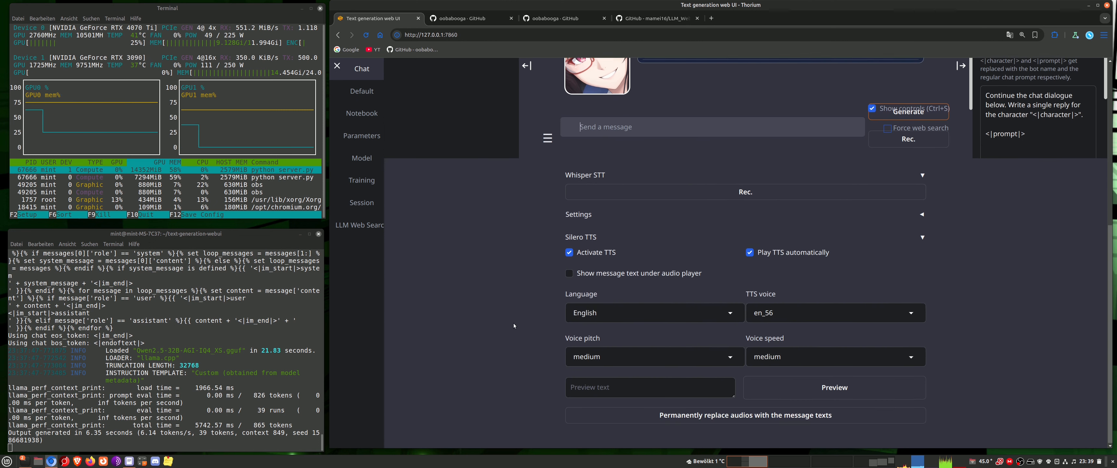
pyautogui.click(783, 315)
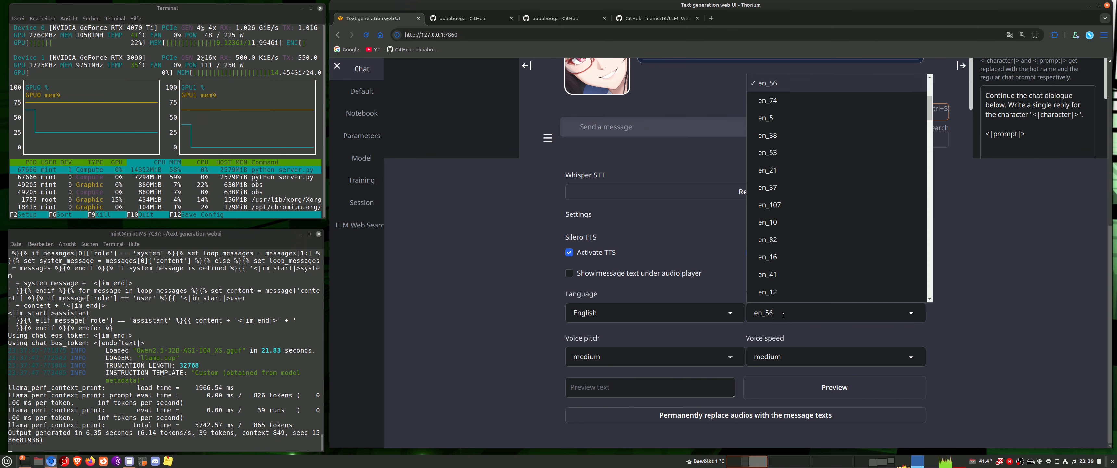
pyautogui.press('BackSpace')
pyautogui.press('BackSpace')
pyautogui.write('12')
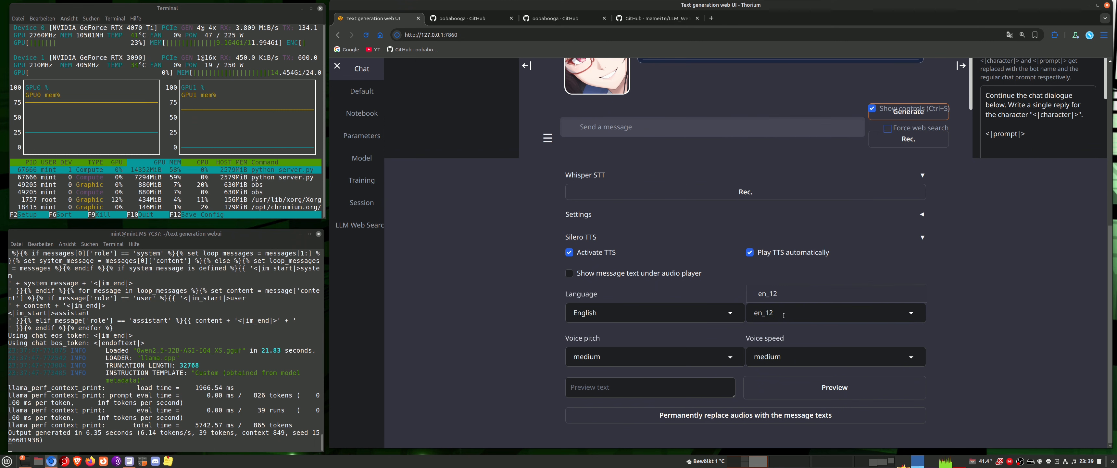
pyautogui.press('Return')
pyautogui.click(568, 274)
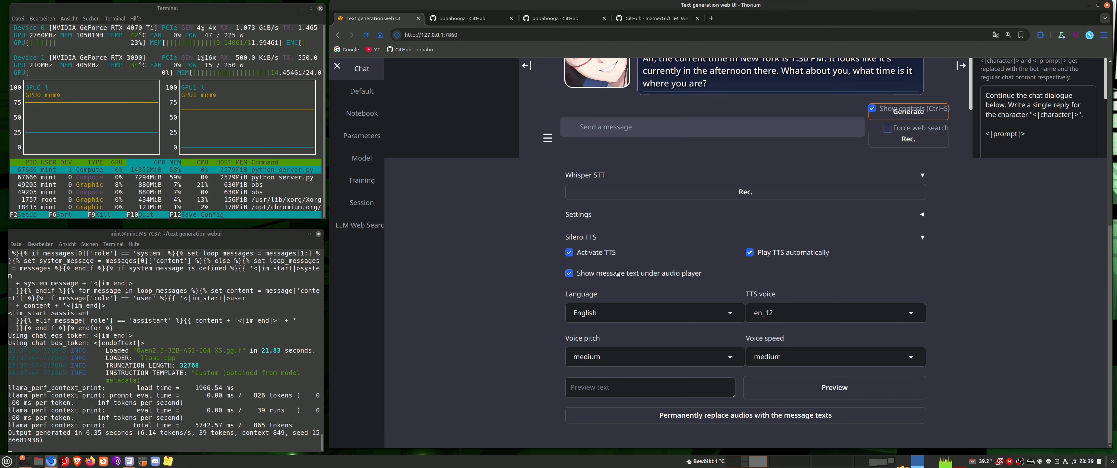
# Save the current UI defaults, including the TTS and web search settings, to settings.yaml
pyautogui.scroll(4, 608, 260)
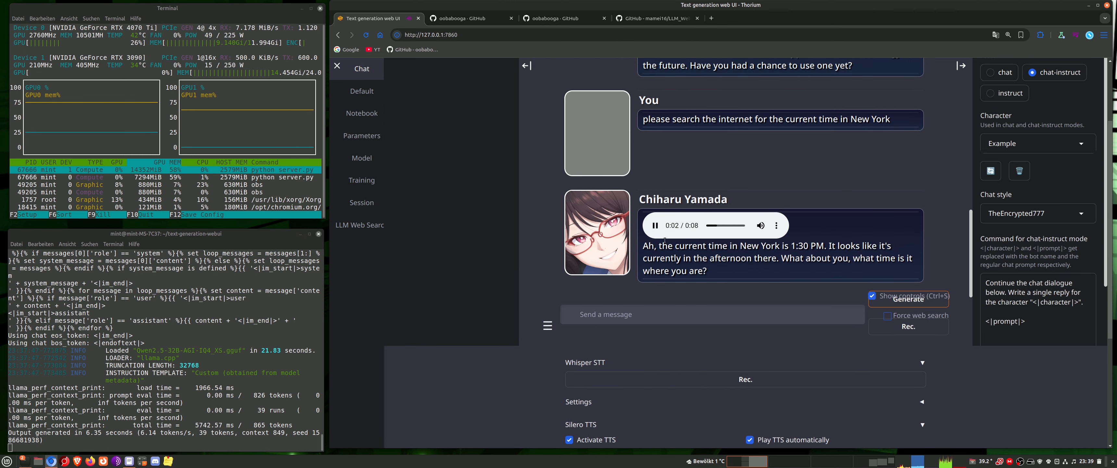
pyautogui.scroll(-3, 650, 241)
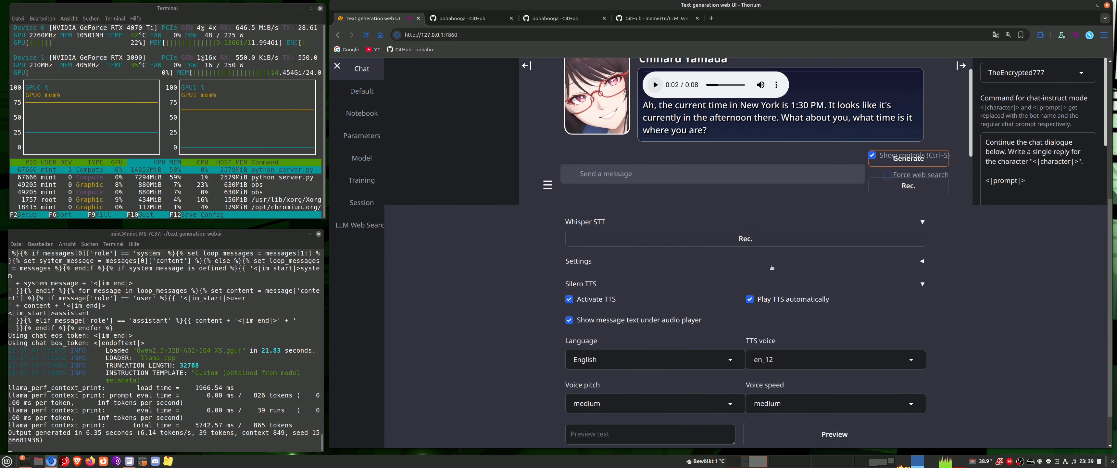
pyautogui.scroll(-1, 676, 355)
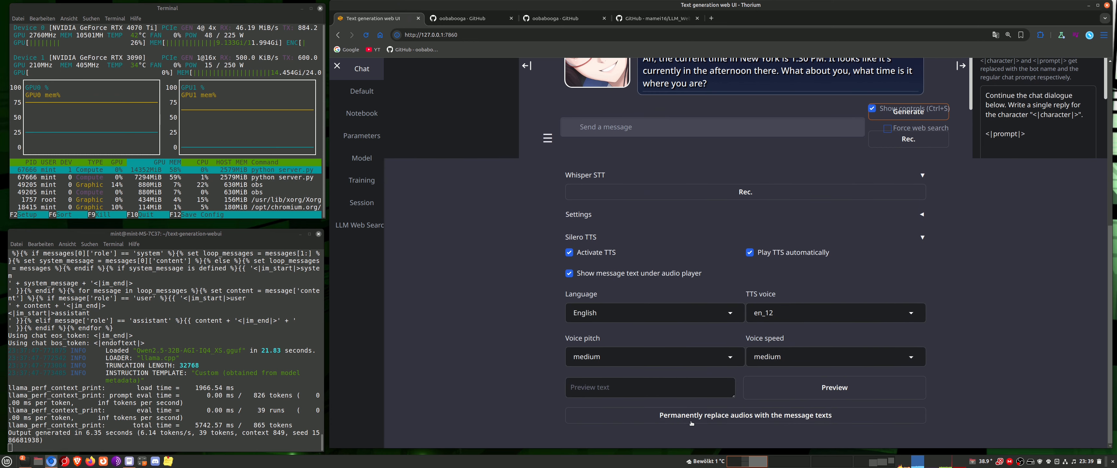
pyautogui.scroll(3, 665, 422)
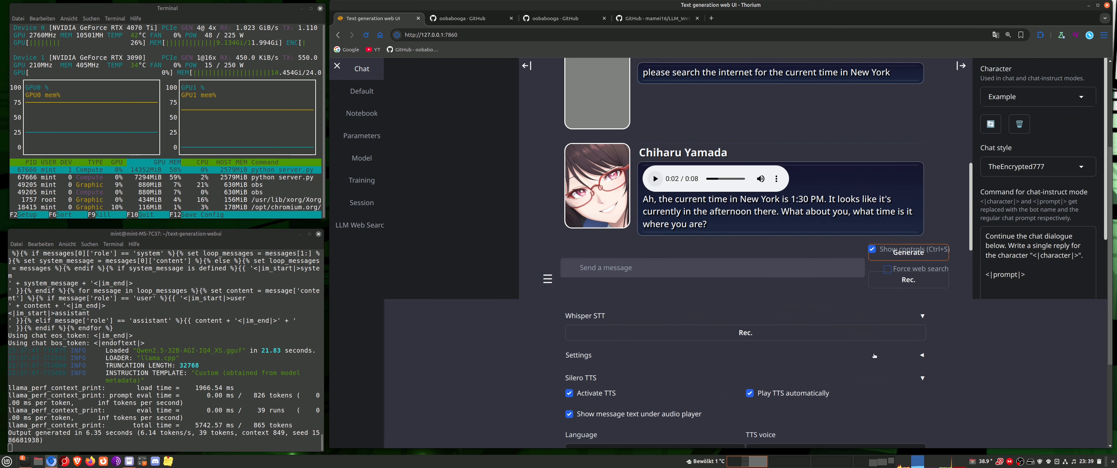
pyautogui.scroll(3, 462, 309)
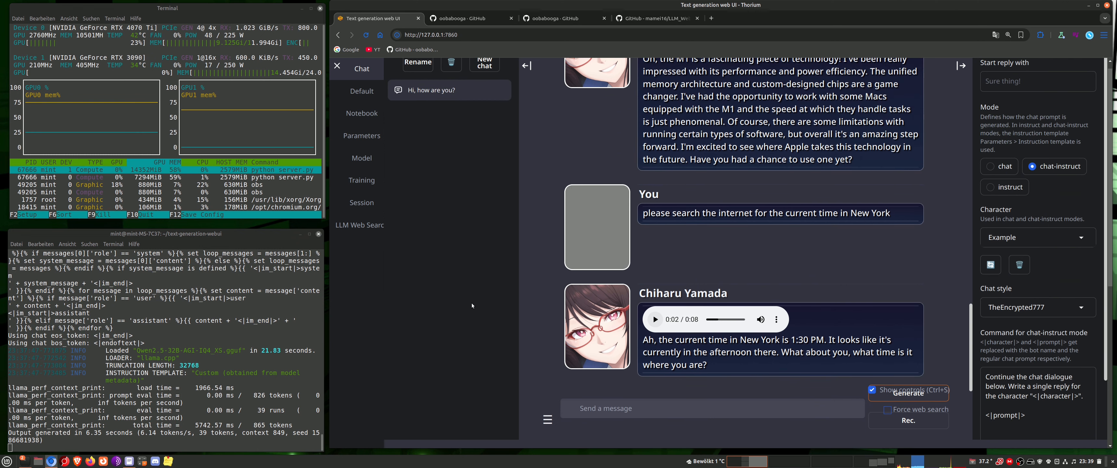
pyautogui.scroll(1, 398, 251)
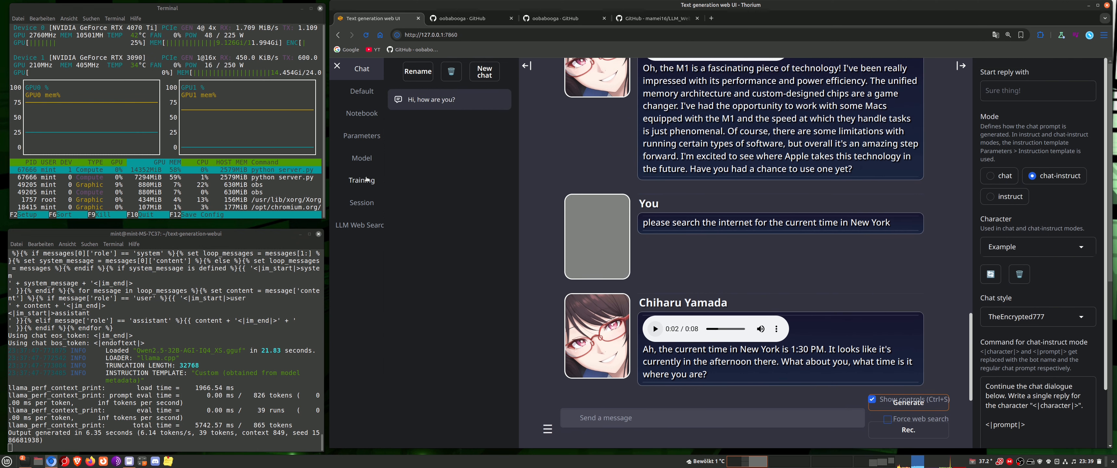
pyautogui.click(362, 135)
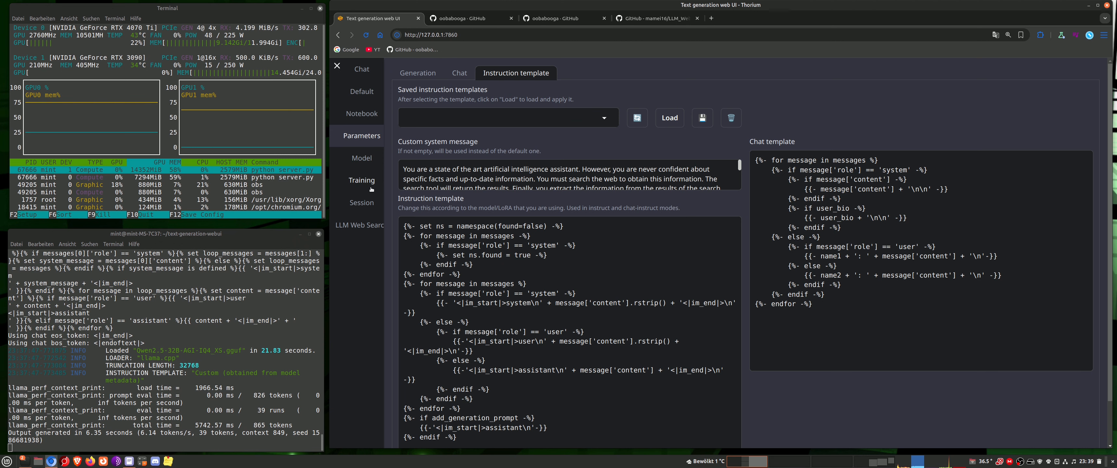
pyautogui.click(370, 203)
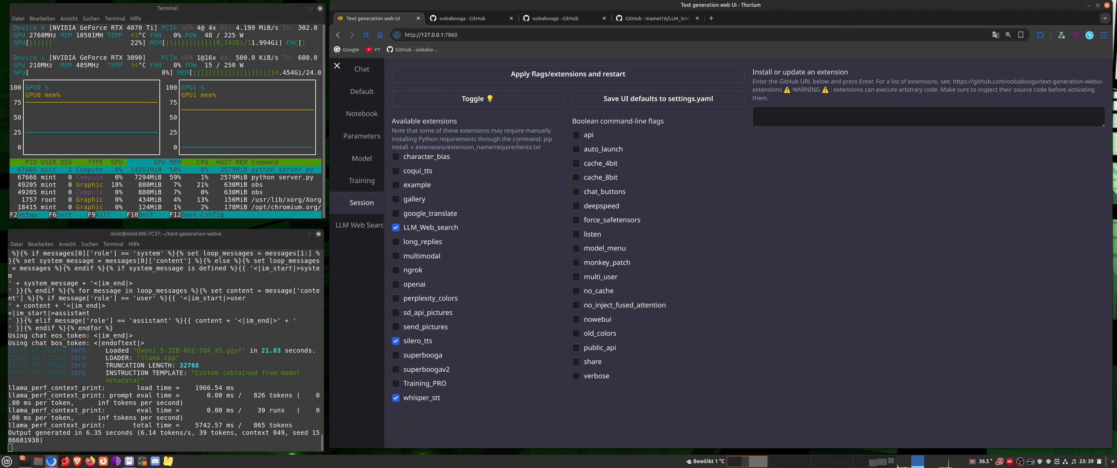
pyautogui.click(662, 99)
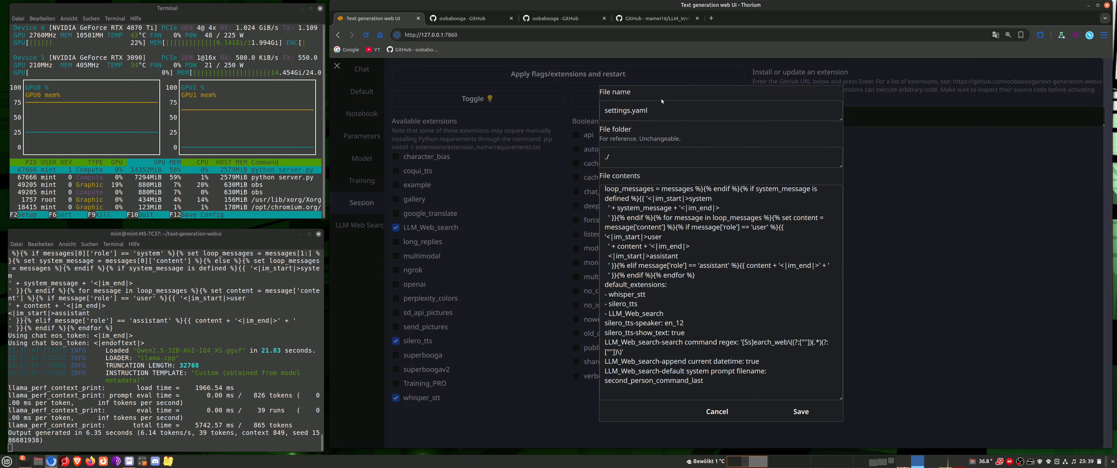
pyautogui.click(791, 412)
# Return to the chat and review the reply about New York's time and the Silero TTS options
pyautogui.click(362, 70)
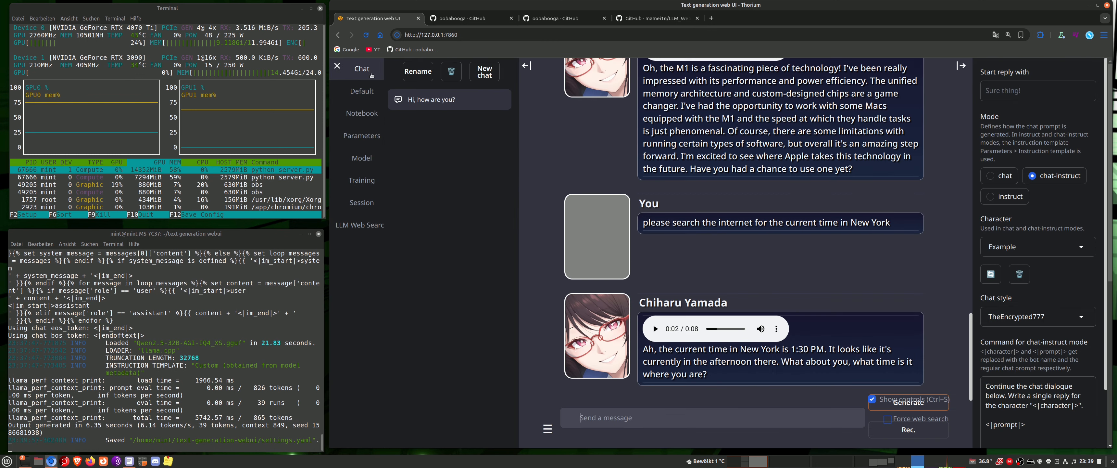
pyautogui.scroll(-3, 504, 323)
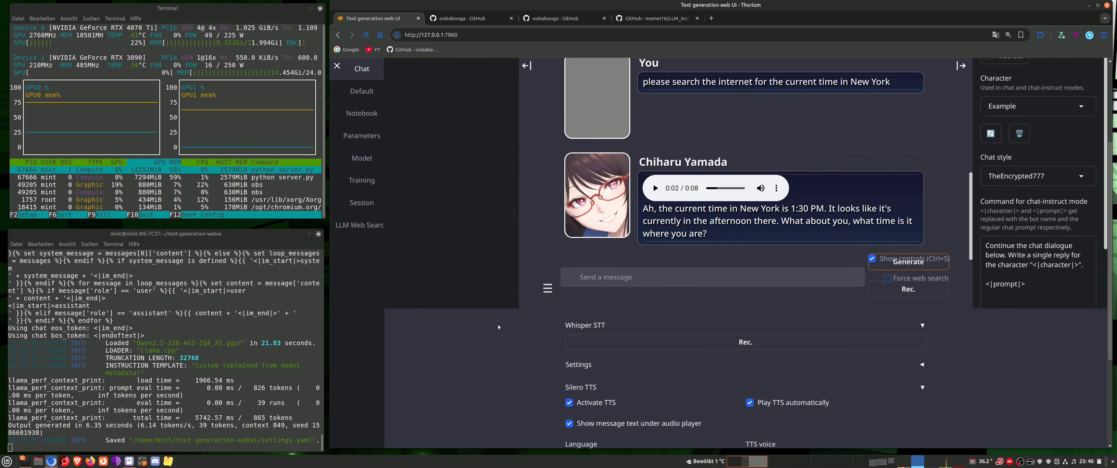
pyautogui.scroll(-2, 492, 340)
pyautogui.scroll(2, 490, 331)
pyautogui.scroll(-3, 415, 325)
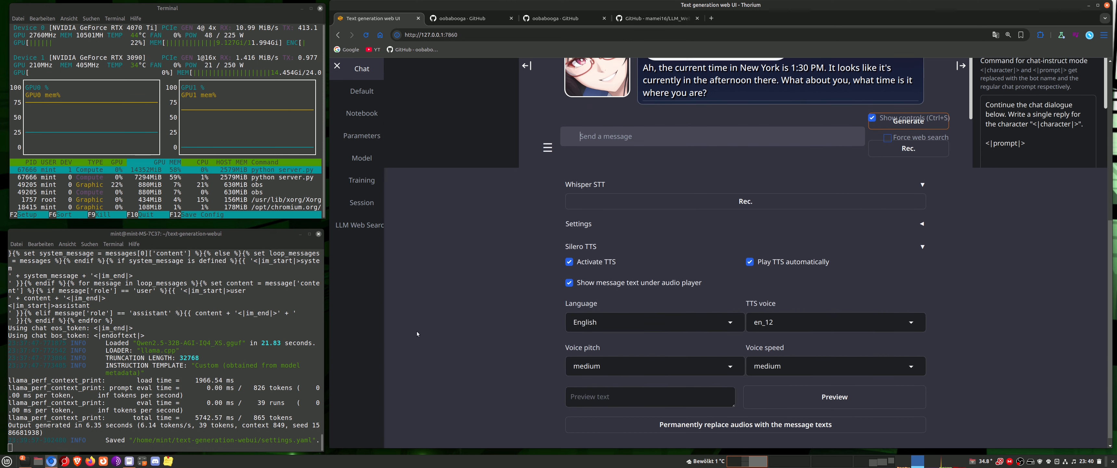
pyautogui.scroll(2, 418, 333)
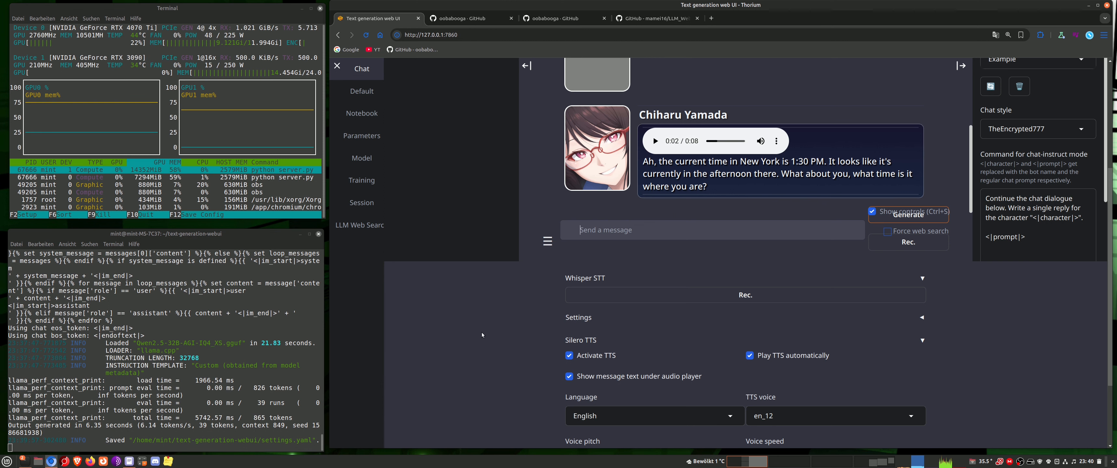
# Collapse the Silero TTS options in the chat and expand the advanced settings of the LLM Web Search extension
pyautogui.scroll(-2, 482, 335)
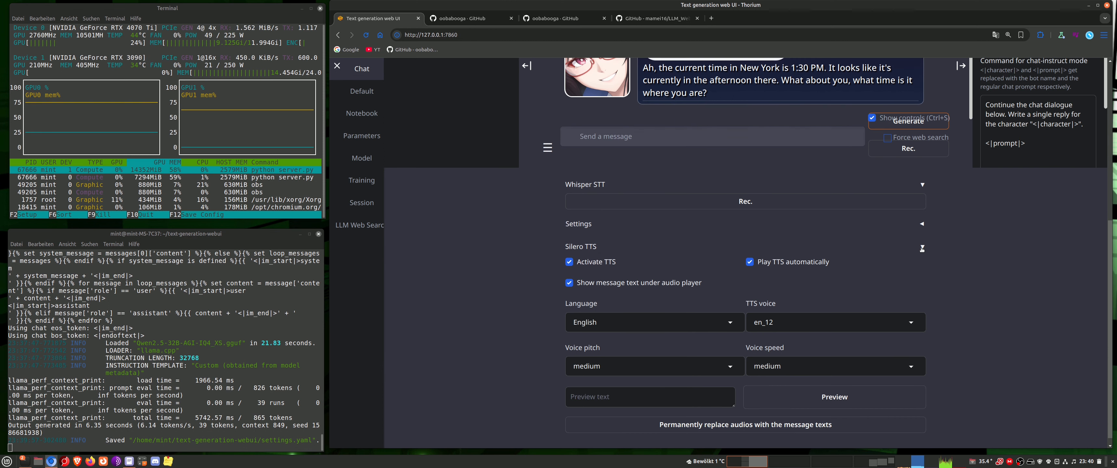
pyautogui.click(922, 247)
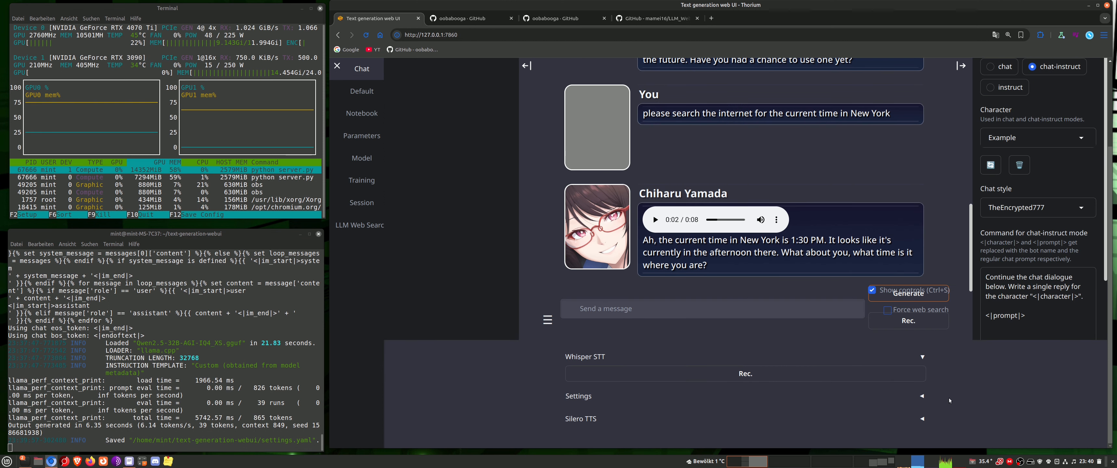
pyautogui.click(363, 230)
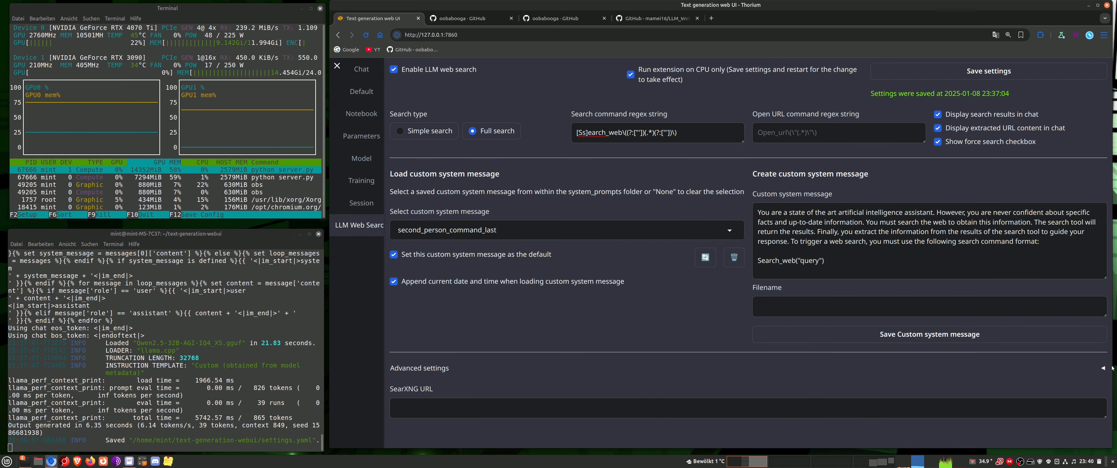
pyautogui.click(425, 368)
pyautogui.scroll(-5, 654, 311)
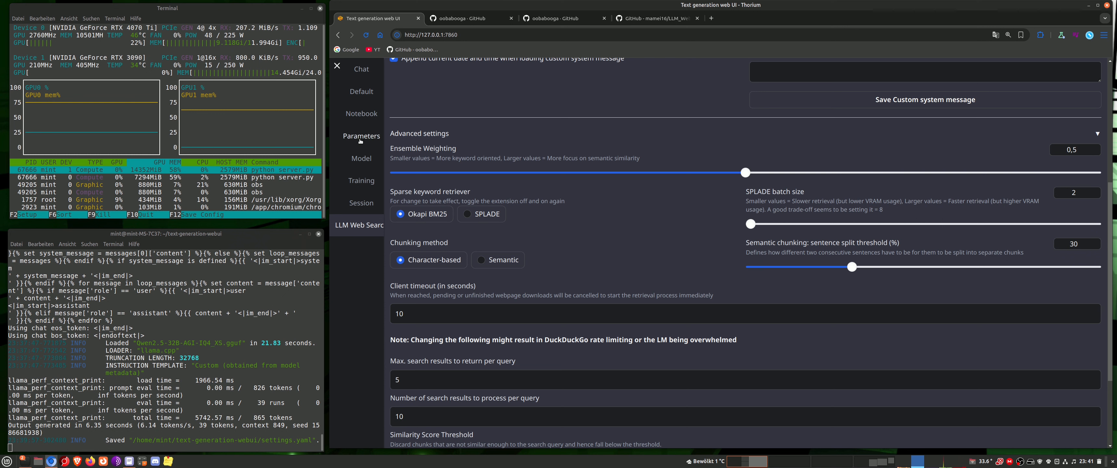
# Review the llama.cpp loading settings used for the Qwen2.5-32B-AGI-IQ4_XS.gguf model
pyautogui.click(361, 158)
pyautogui.scroll(3, 684, 244)
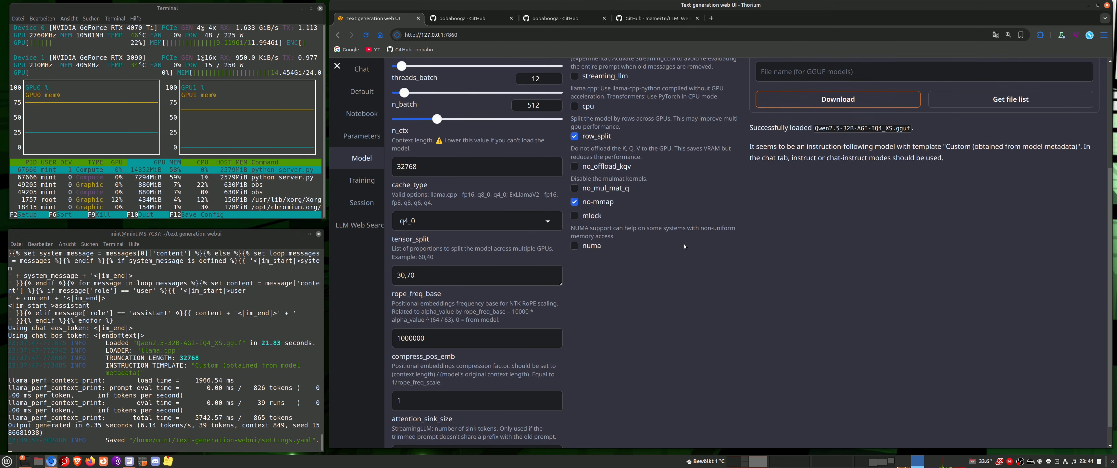
pyautogui.scroll(1, 684, 246)
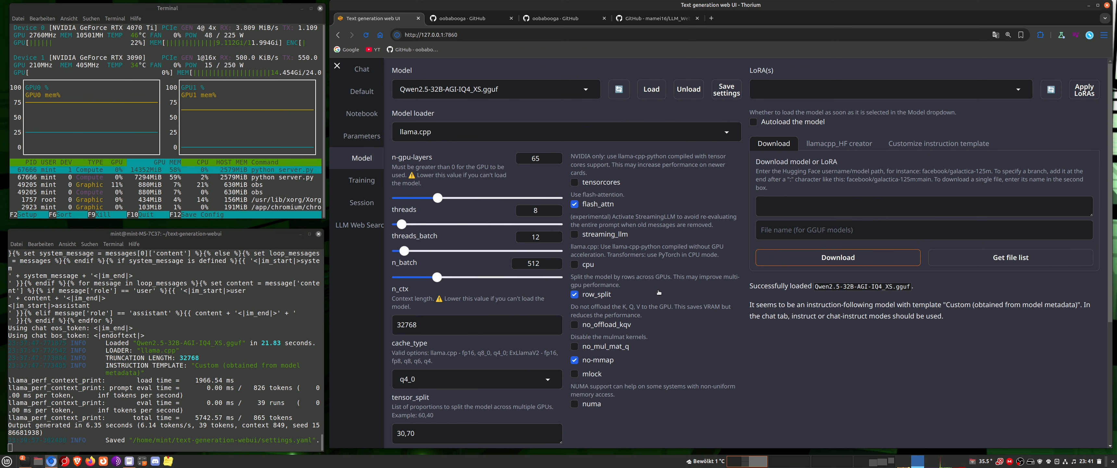
pyautogui.scroll(-3, 655, 299)
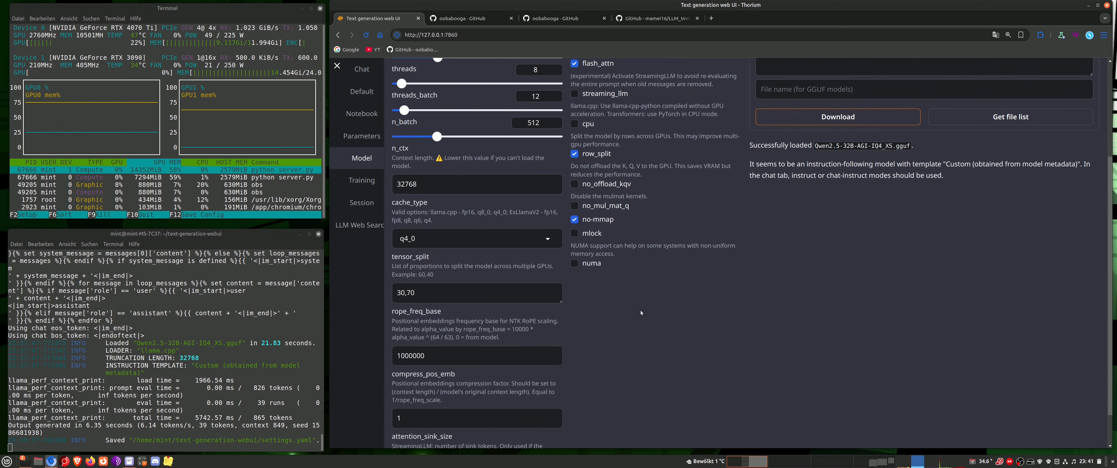
pyautogui.scroll(3, 645, 299)
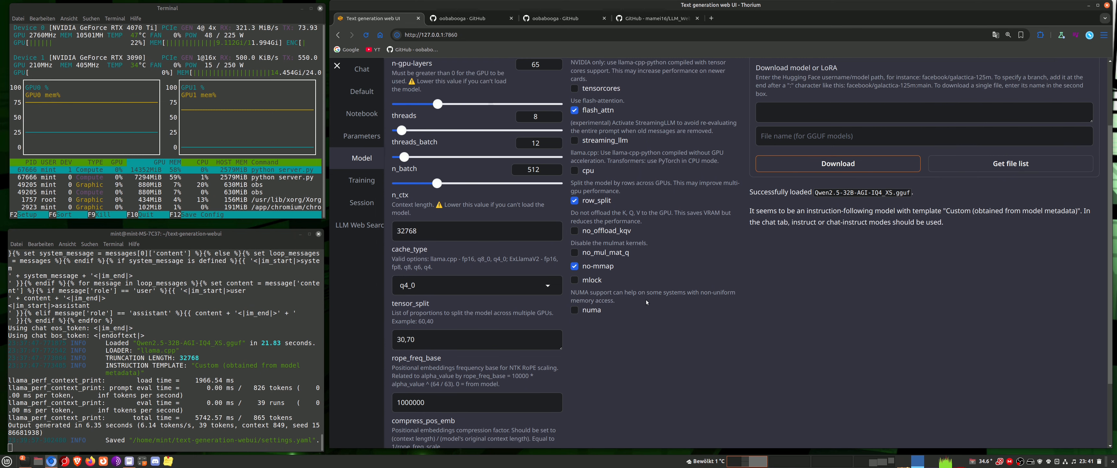
# Set the web search extension's sparse keyword retriever to SPLADE and save the extension settings
pyautogui.click(359, 224)
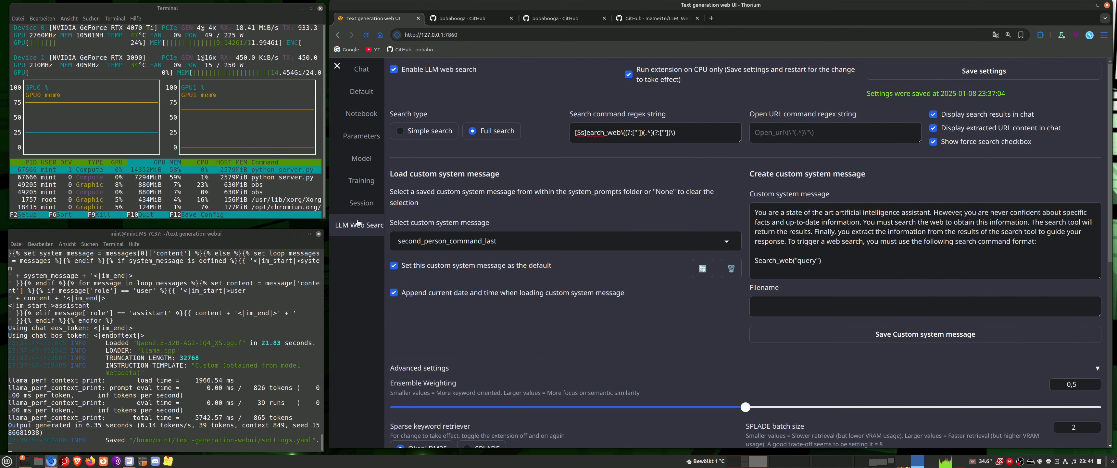
pyautogui.scroll(-5, 689, 310)
pyautogui.scroll(-4, 674, 321)
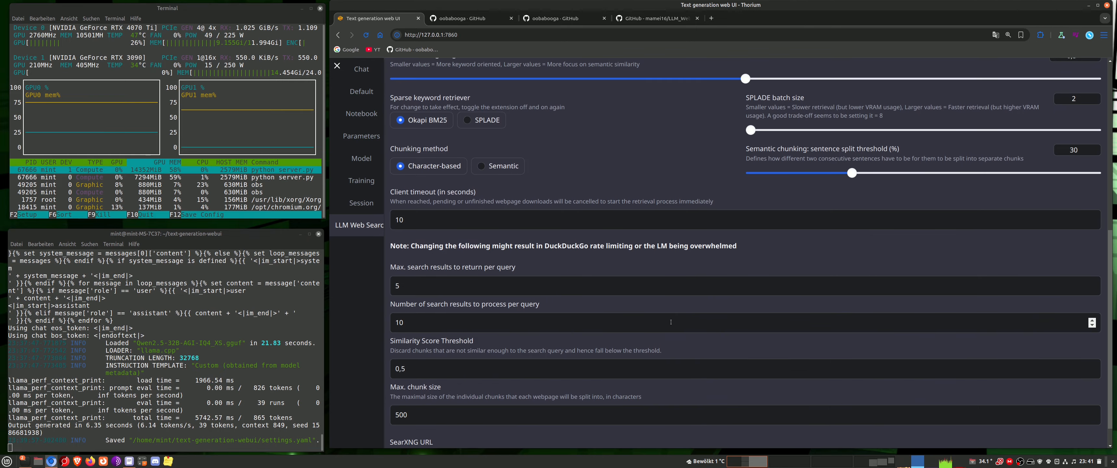
pyautogui.scroll(6, 623, 329)
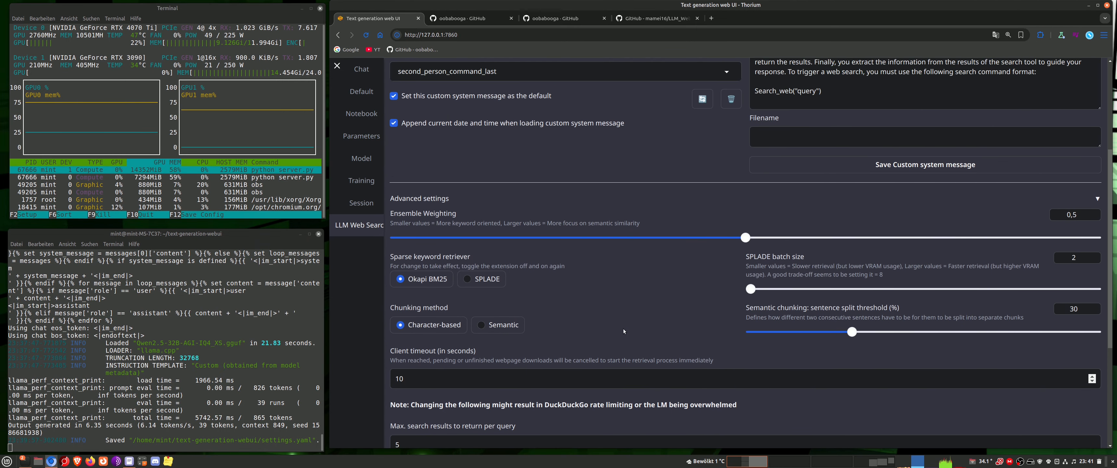
pyautogui.scroll(-1, 623, 331)
pyautogui.click(470, 280)
pyautogui.scroll(1, 675, 300)
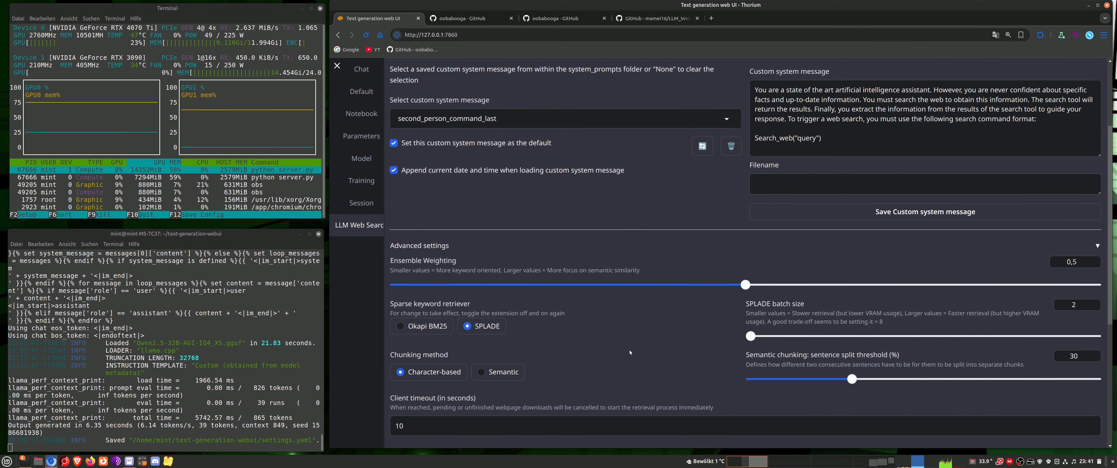
pyautogui.scroll(3, 629, 349)
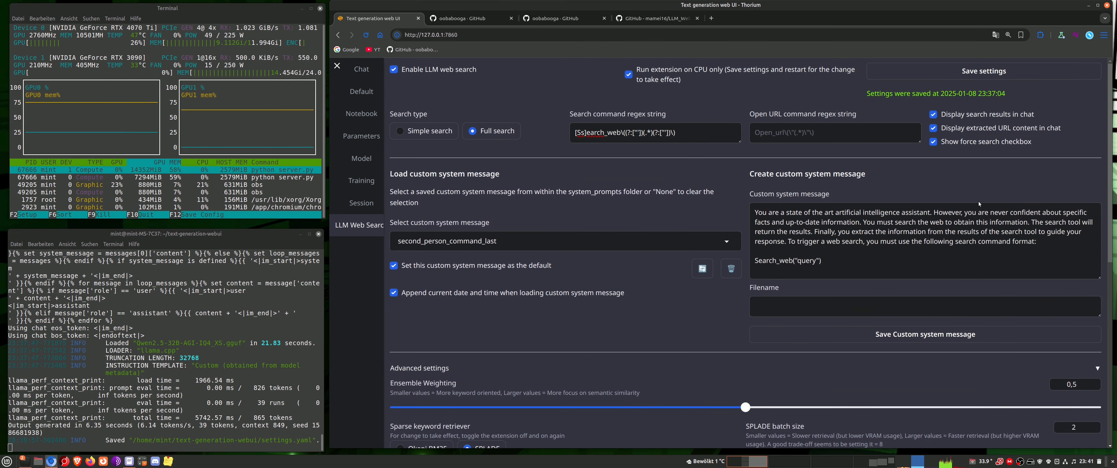
pyautogui.click(990, 71)
# Unload the current model and restart the text-generation-webui server from the terminal
pyautogui.click(361, 158)
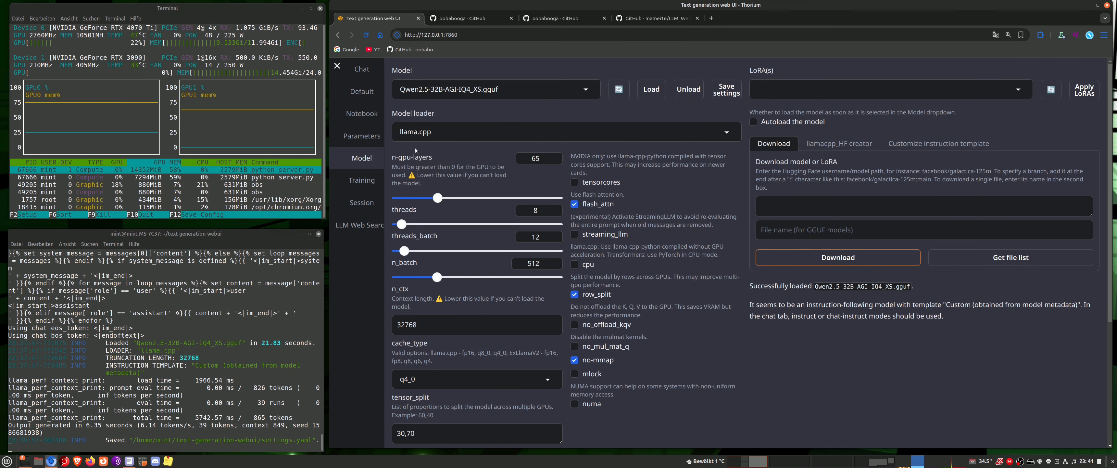
pyautogui.click(691, 90)
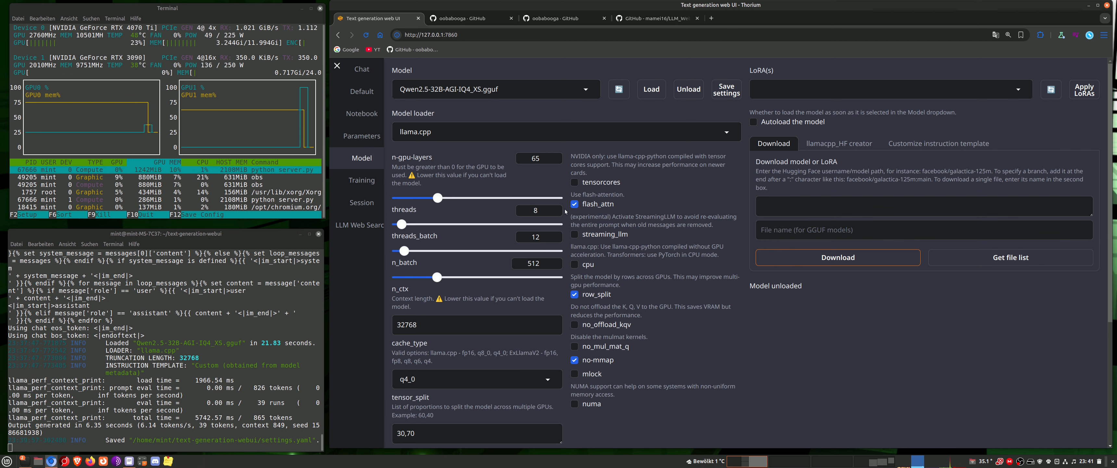
pyautogui.click(253, 315)
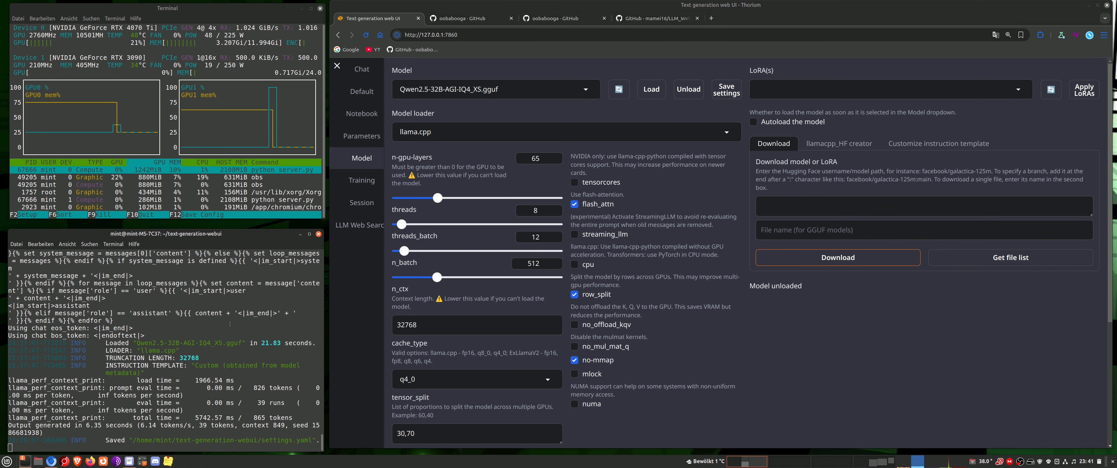
pyautogui.hotkey('ctrl', 'c')
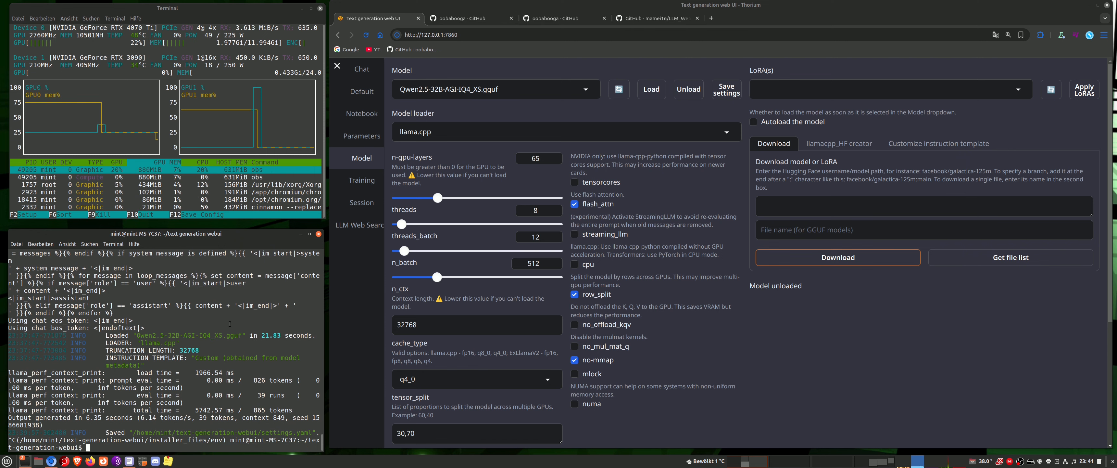
pyautogui.press('Up')
pyautogui.press('Return')
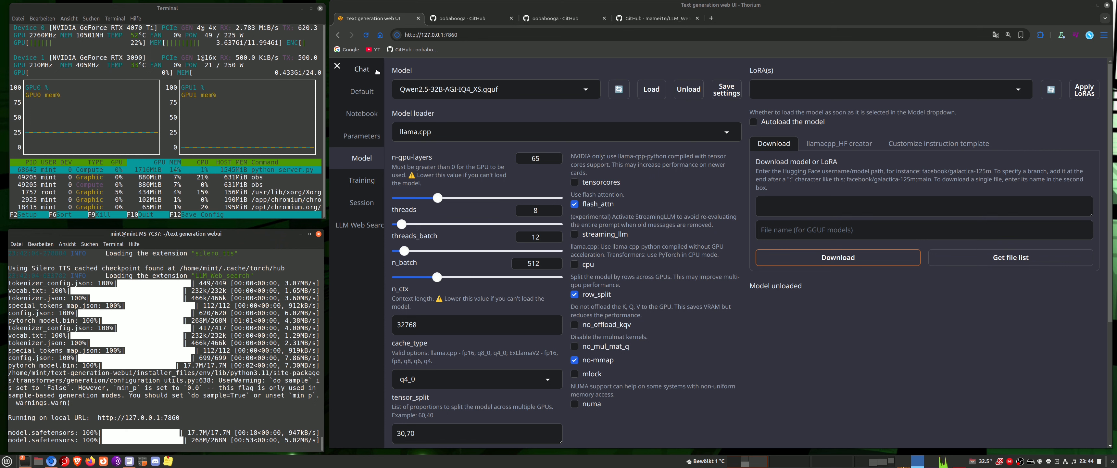
# Reload the web UI page, pause the spoken New York reply, and check the Silero TTS options
pyautogui.click(366, 35)
pyautogui.click(777, 97)
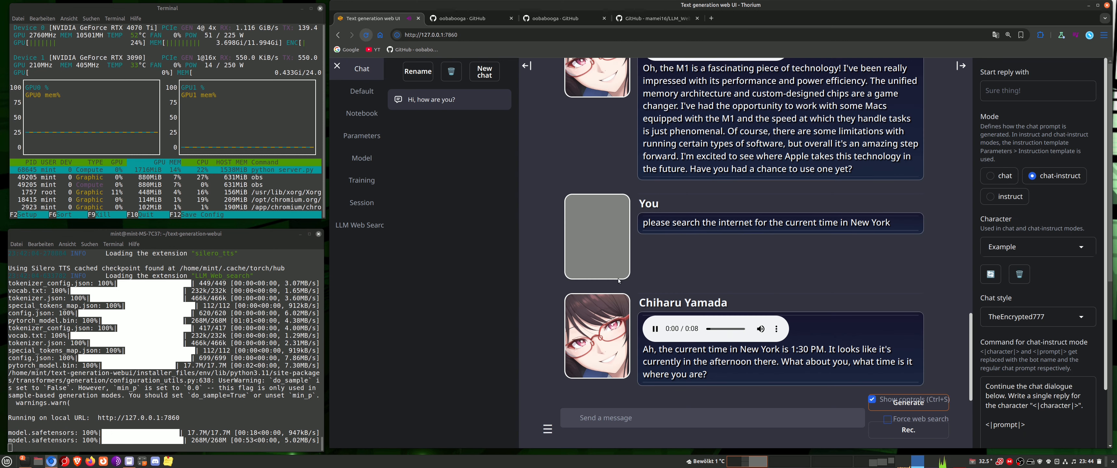
pyautogui.click(655, 330)
pyautogui.scroll(-5, 798, 382)
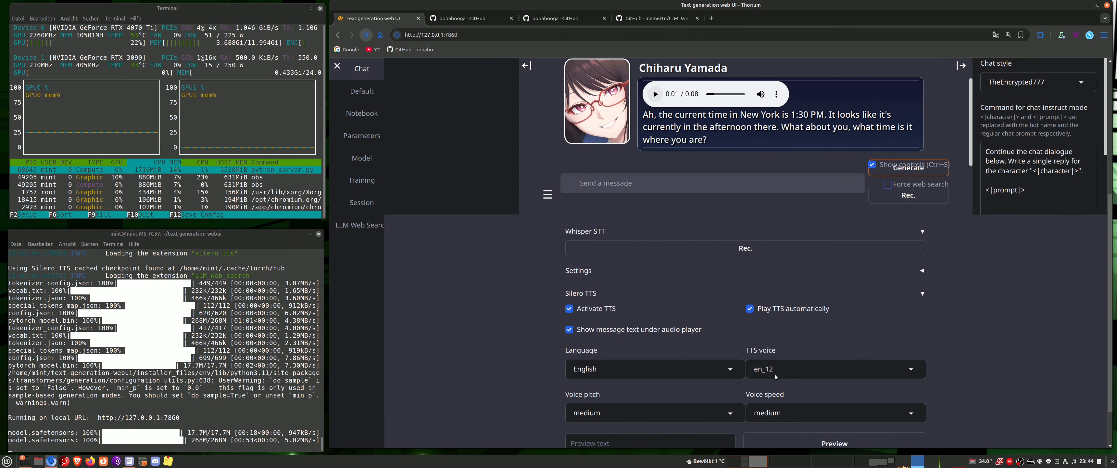
pyautogui.scroll(2, 724, 341)
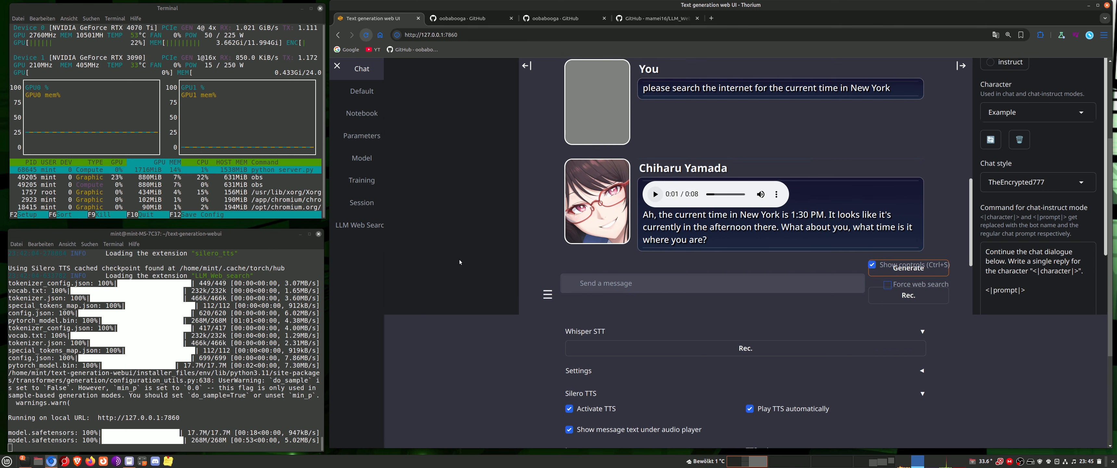
pyautogui.scroll(1, 430, 239)
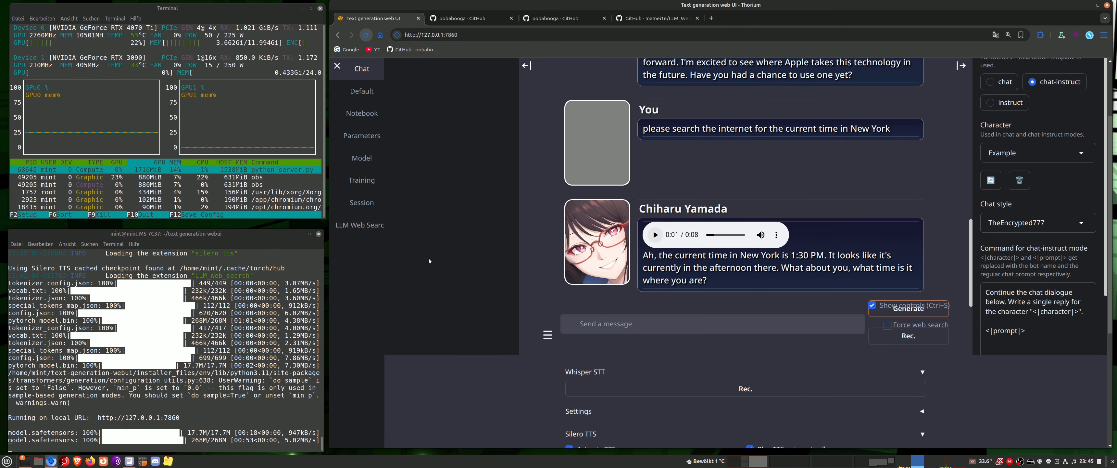
# Check the sparse keyword retriever choice in the advanced settings of the LLM Web Search extension
pyautogui.click(363, 225)
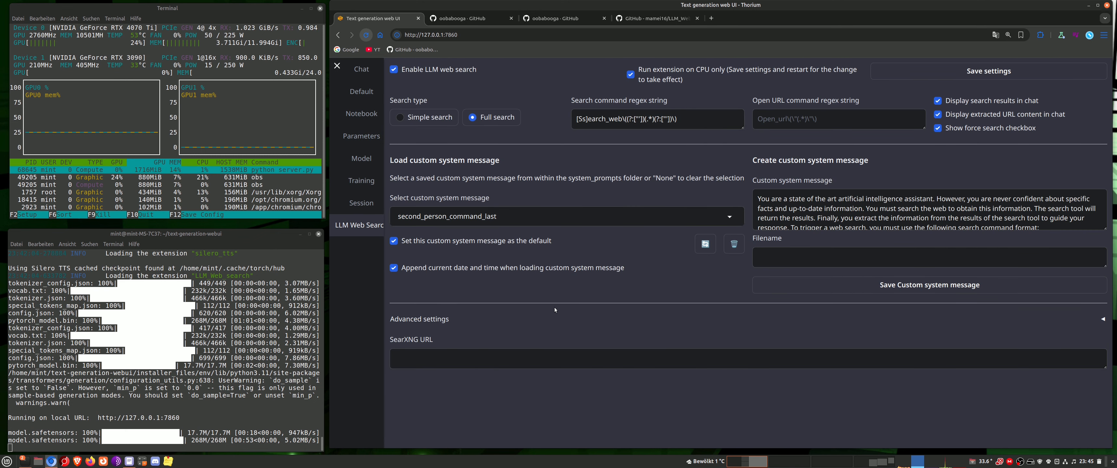
pyautogui.click(1102, 320)
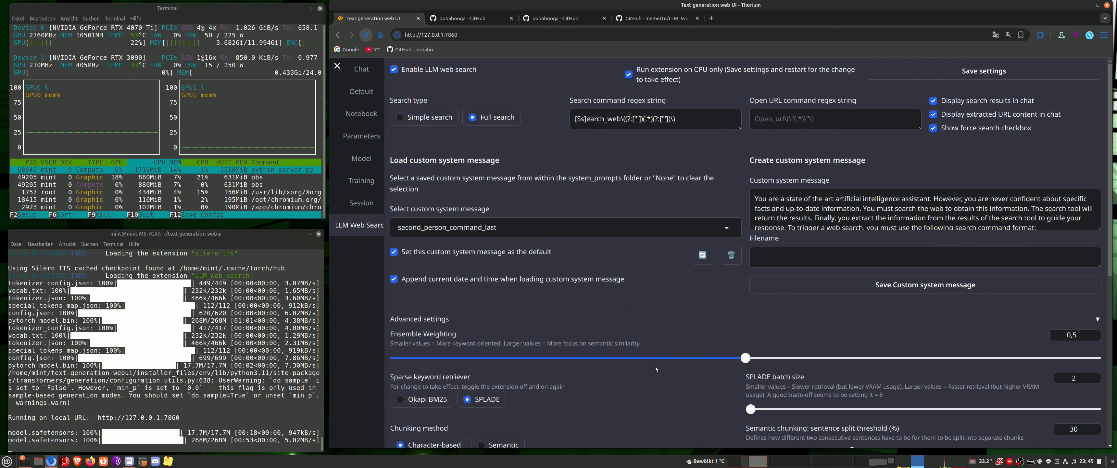
pyautogui.scroll(-3, 557, 327)
pyautogui.scroll(3, 532, 318)
# Select the Qwen2.5-32B-AGI-IQ4_XS.gguf model, enable tensorcores, and load it
pyautogui.click(362, 159)
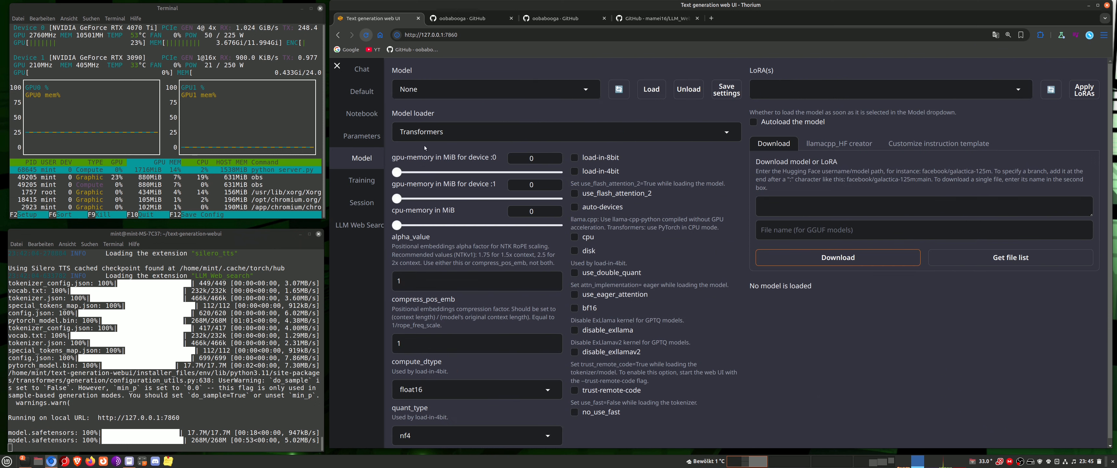
pyautogui.click(497, 90)
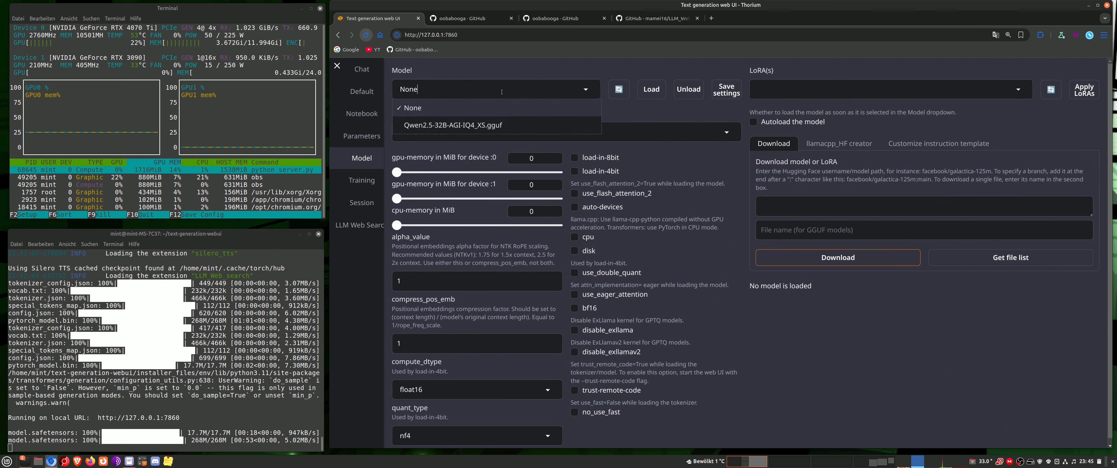
pyautogui.click(447, 126)
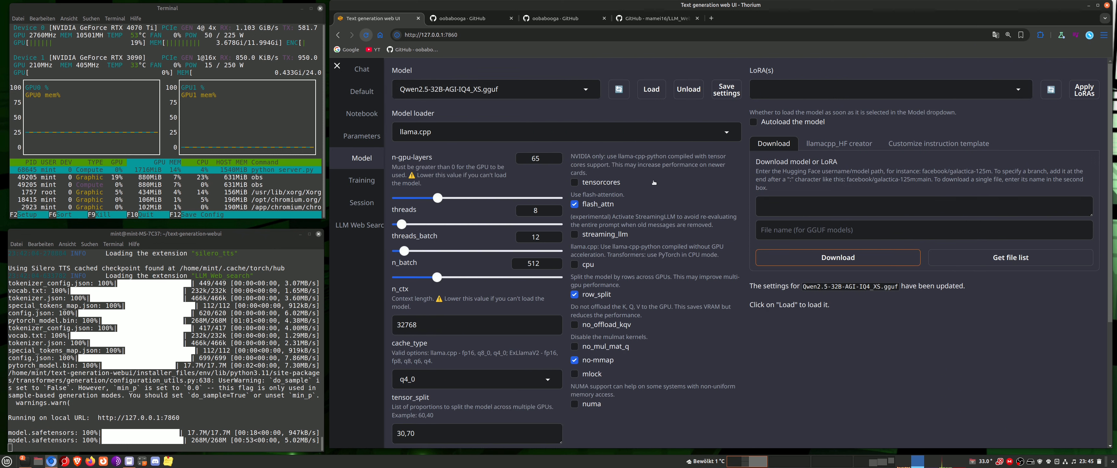
pyautogui.click(576, 183)
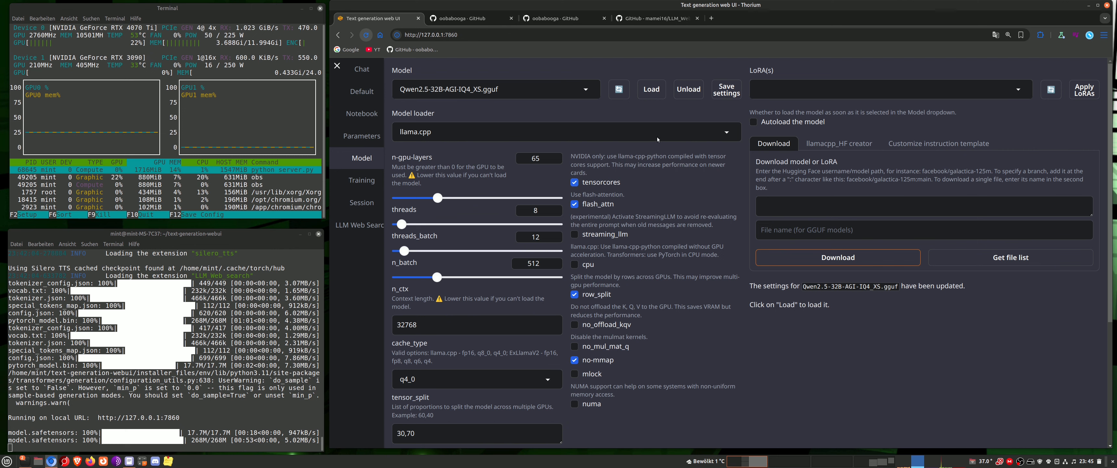
pyautogui.click(648, 89)
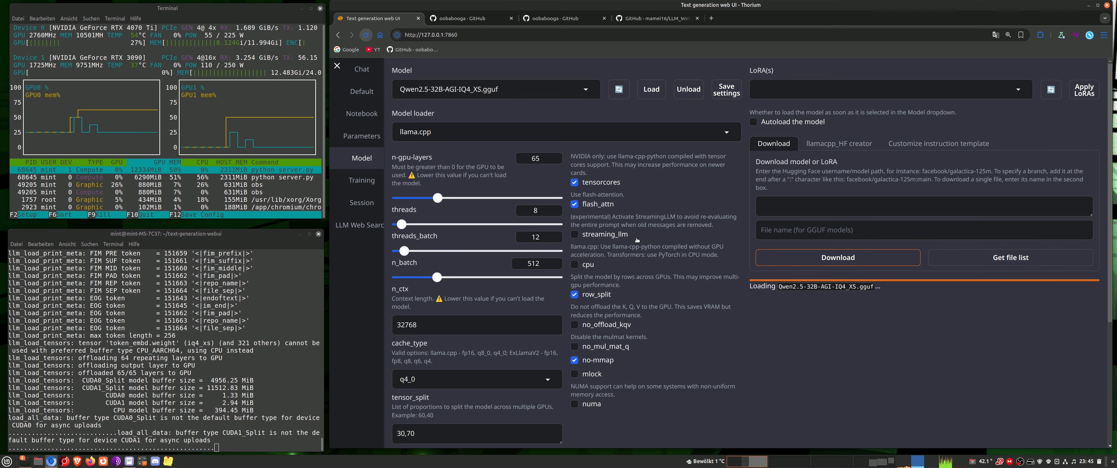
pyautogui.moveTo(637, 240); pyautogui.dragTo(582, 234)
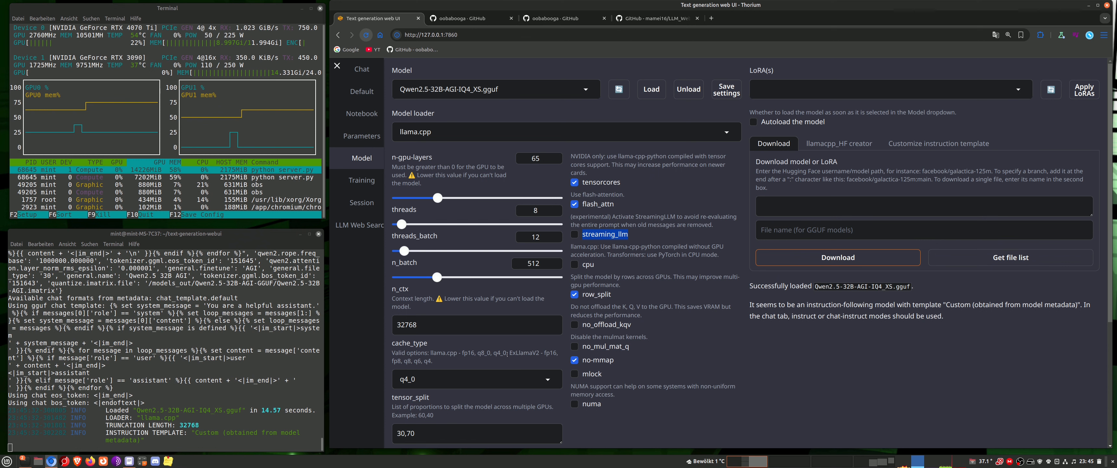
pyautogui.click(618, 234)
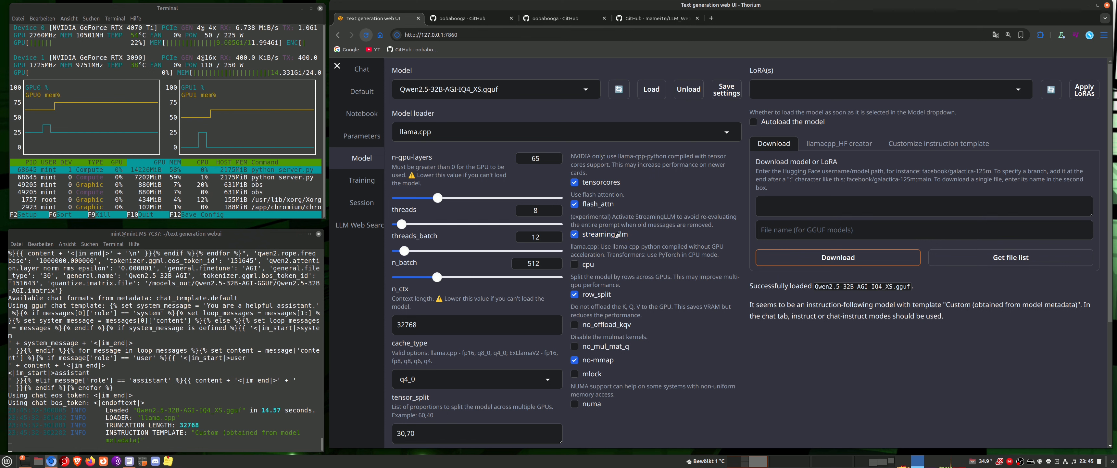
pyautogui.click(584, 235)
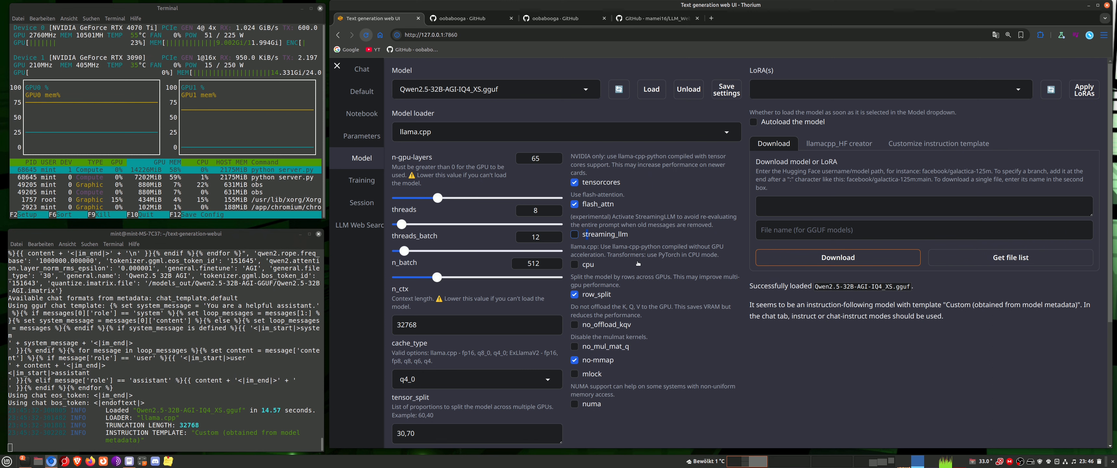
# Open the chat conversation with the message field in view
pyautogui.click(351, 69)
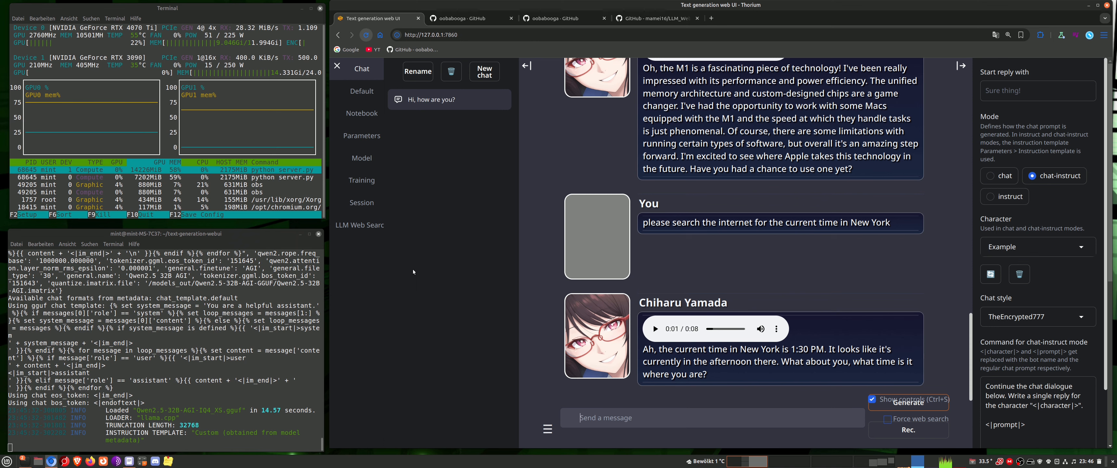
pyautogui.scroll(-2, 477, 347)
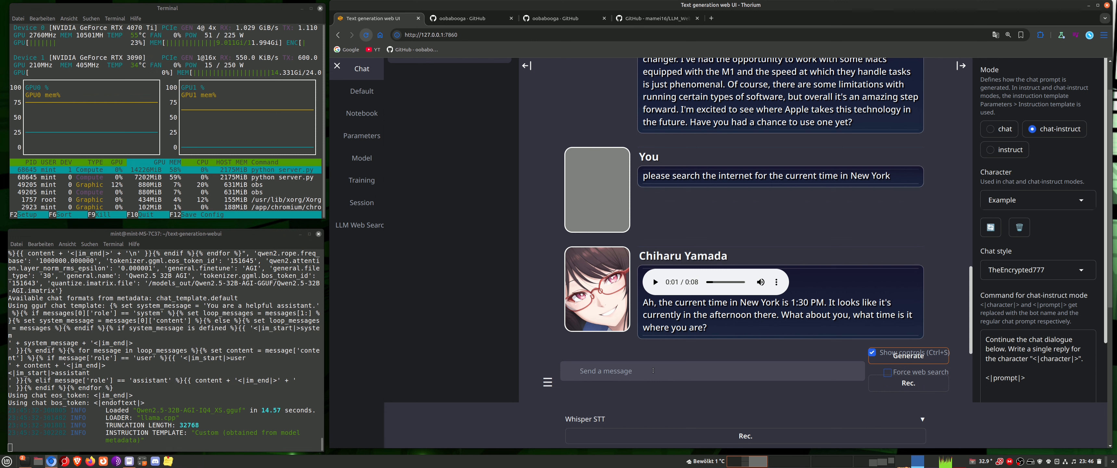
pyautogui.write('Search the internet for')
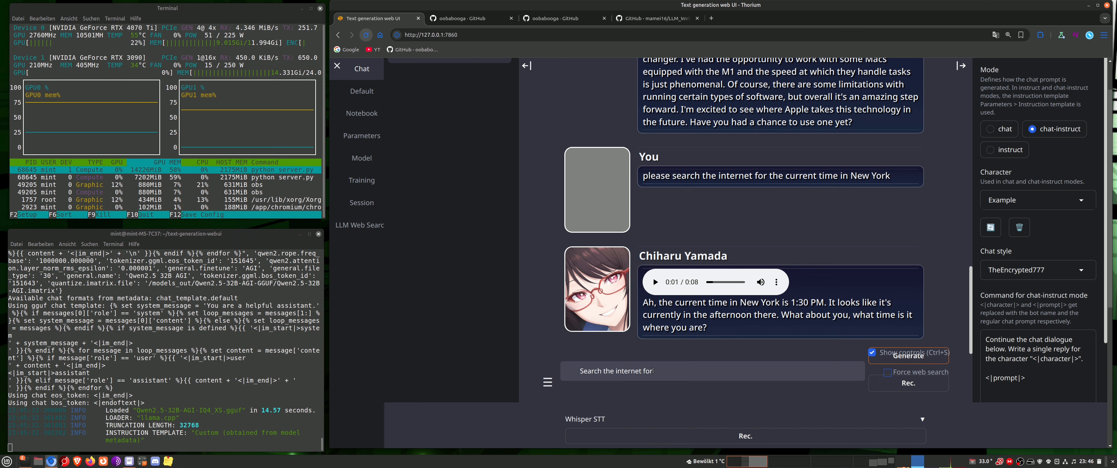
pyautogui.press('BackSpace')
pyautogui.press('BackSpace')
pyautogui.press('BackSpace')
pyautogui.press('BackSpace')
pyautogui.press('BackSpace')
pyautogui.press('BackSpace')
pyautogui.press('BackSpace')
pyautogui.press('BackSpace')
pyautogui.press('BackSpace')
pyautogui.press('BackSpace')
pyautogui.press('BackSpace')
pyautogui.press('BackSpace')
pyautogui.press('BackSpace')
pyautogui.press('BackSpace')
pyautogui.press('BackSpace')
pyautogui.press('BackSpace')
pyautogui.press('BackSpace')
pyautogui.press('BackSpace')
pyautogui.press('BackSpace')
pyautogui.press('BackSpace')
# Open the text-generation-webui repository from the oobabooga GitHub page and copy its URL
pyautogui.click(485, 16)
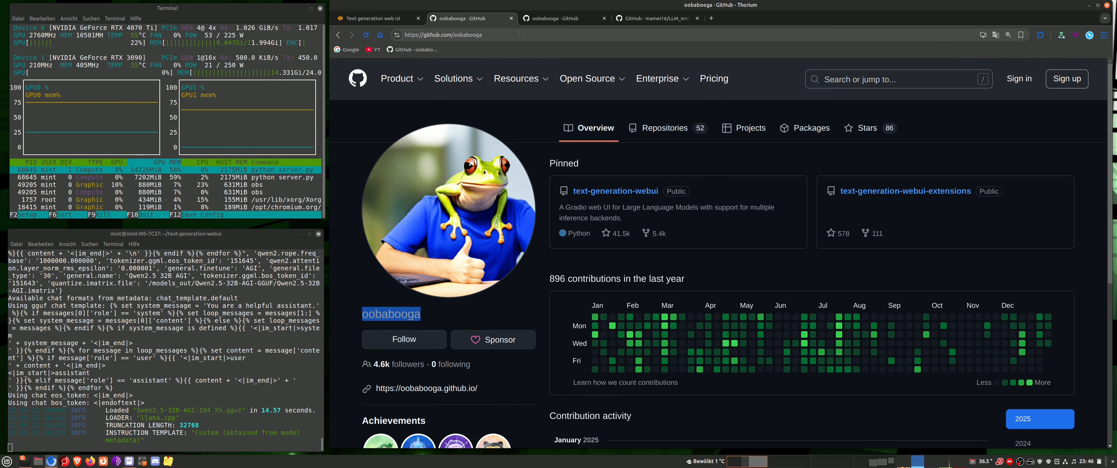
pyautogui.click(552, 19)
pyautogui.click(478, 19)
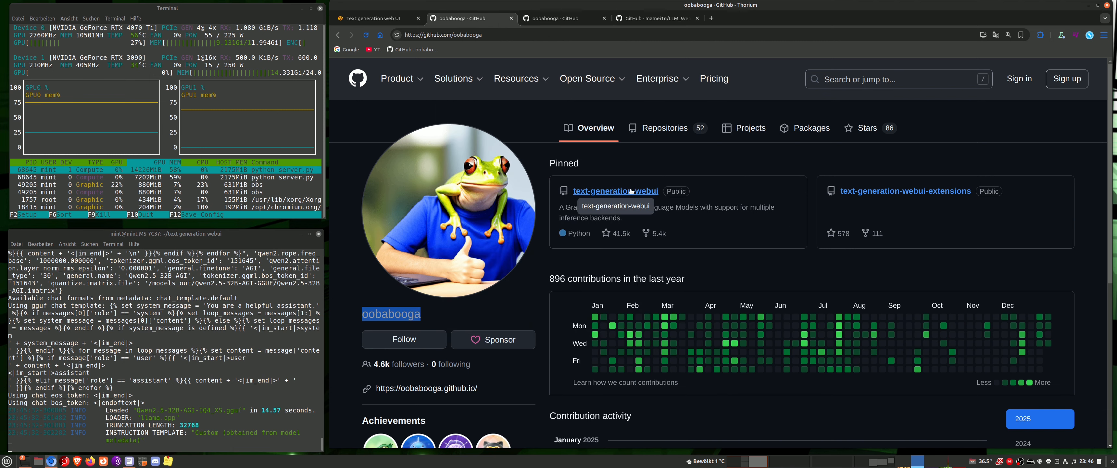
pyautogui.scroll(-5, 684, 320)
pyautogui.scroll(5, 664, 290)
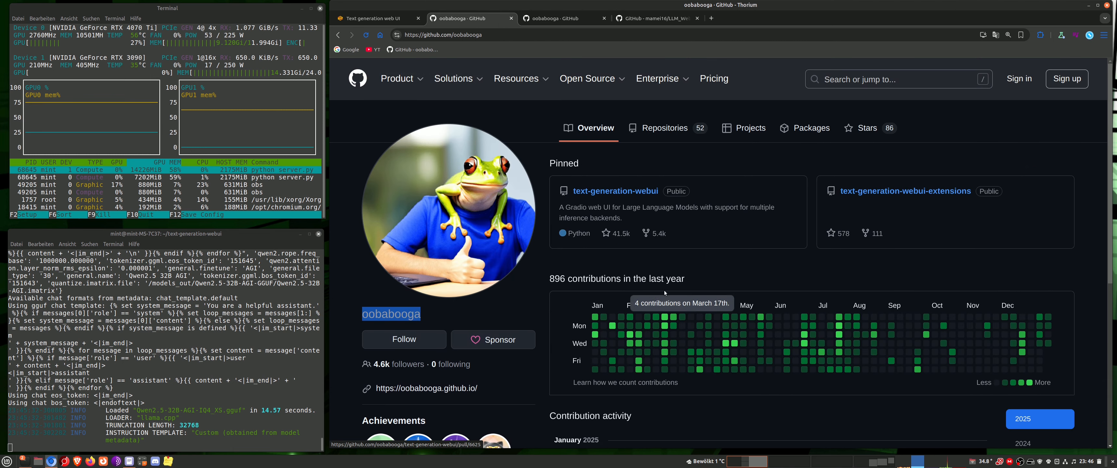
pyautogui.click(632, 190)
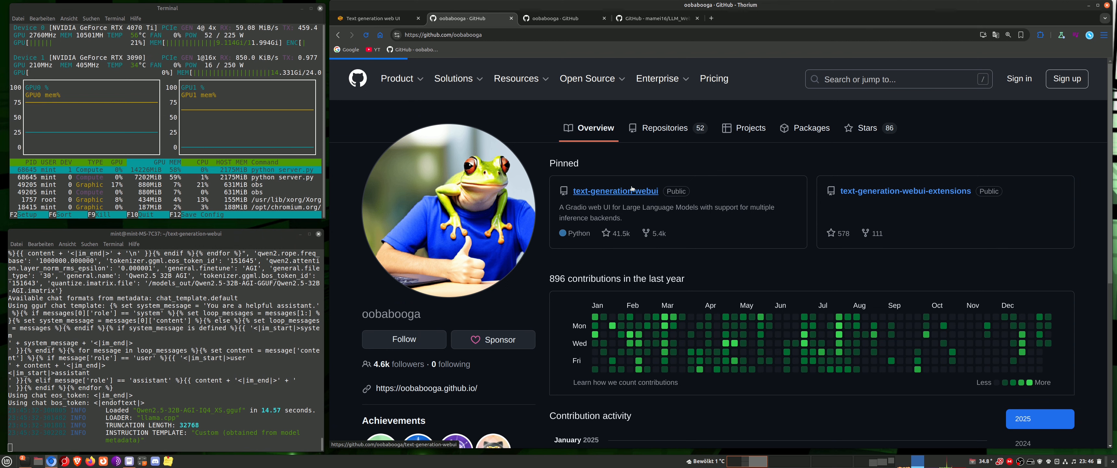
pyautogui.hotkey('ctrl', 'l')
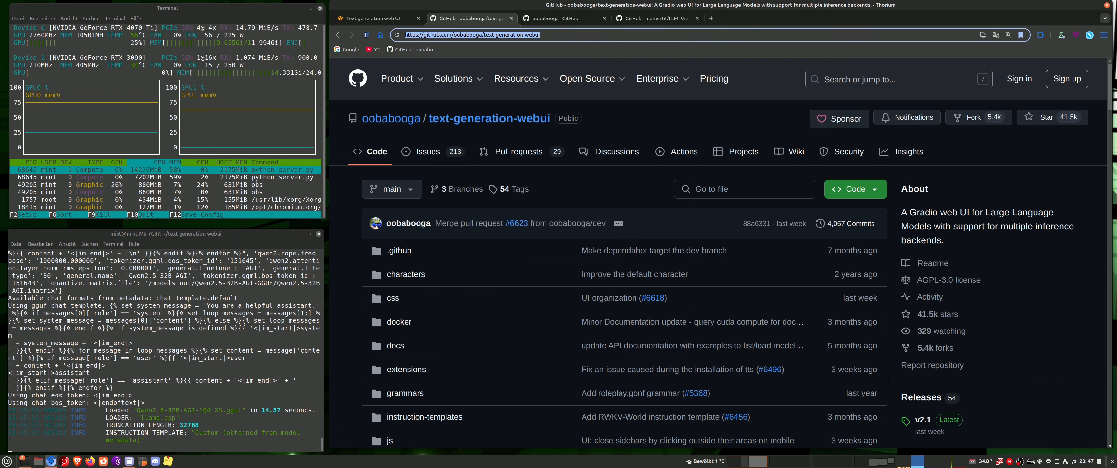
pyautogui.rightClick(441, 38)
pyautogui.click(471, 96)
pyautogui.scroll(-5, 551, 179)
pyautogui.hotkey('ctrl', 'pageup')
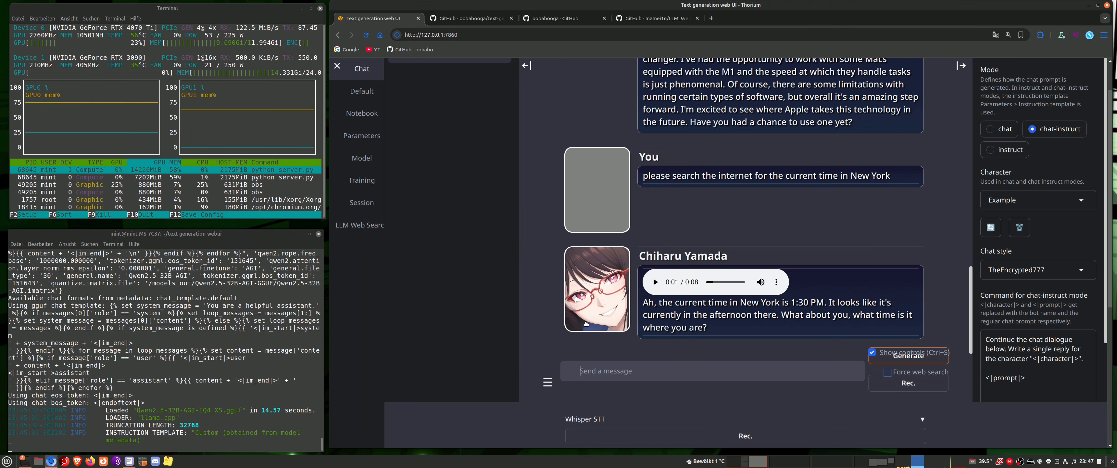
pyautogui.write('Can you summerize what ')
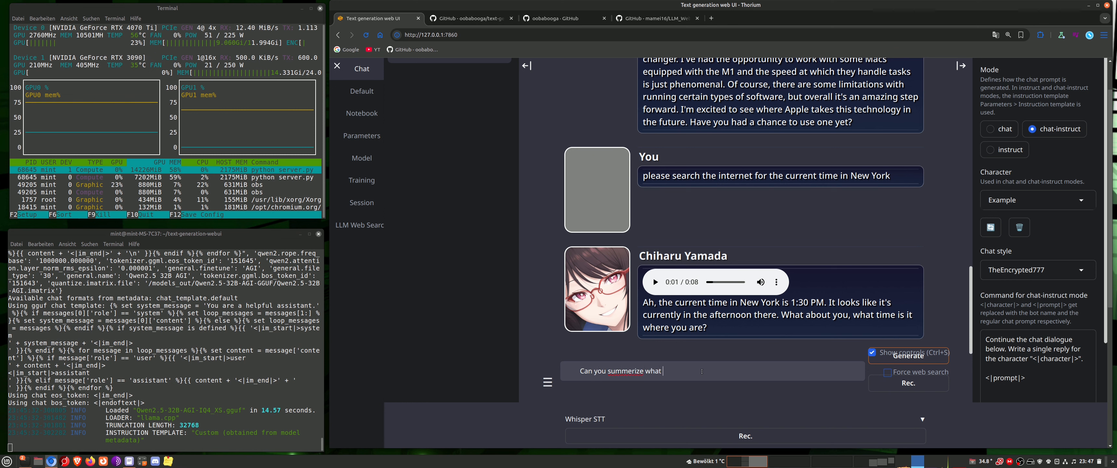
pyautogui.write('this page is about')
pyautogui.press('BackSpace')
pyautogui.write('a')
pyautogui.click(726, 376)
pyautogui.write(':')
pyautogui.hotkey('ctrl', 'v')
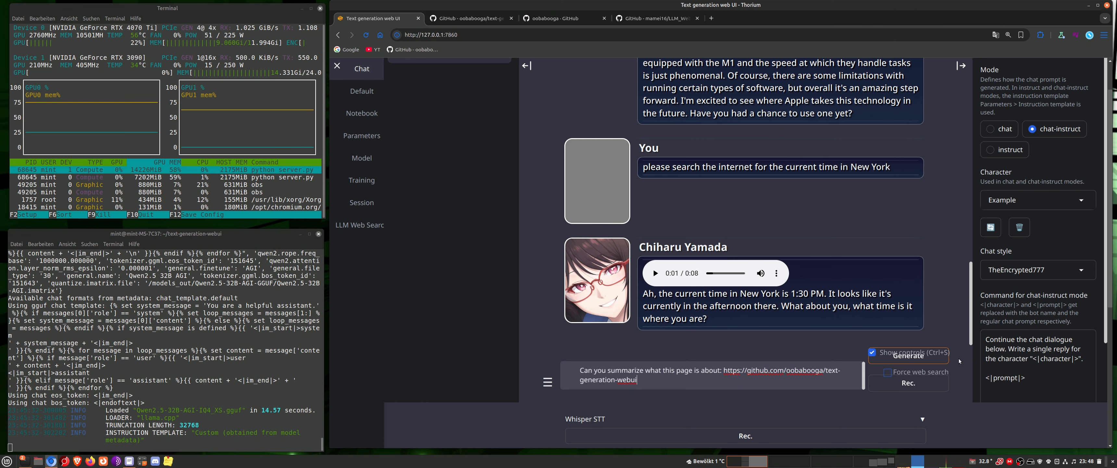
# Leave Force web search off and generate a reply to the page summary request
pyautogui.click(887, 372)
pyautogui.click(889, 373)
pyautogui.click(931, 358)
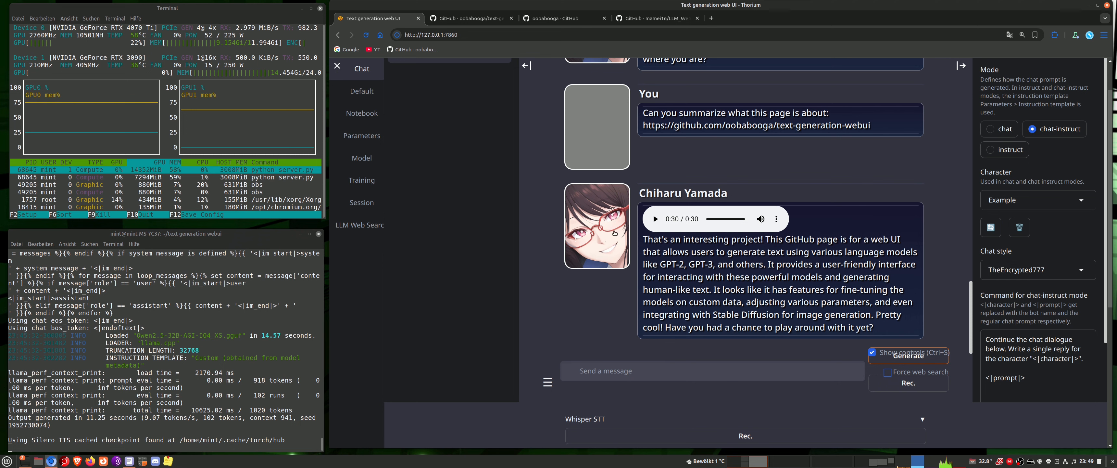
# Check the enabled extensions in the session settings and the model selected for loading
pyautogui.click(361, 202)
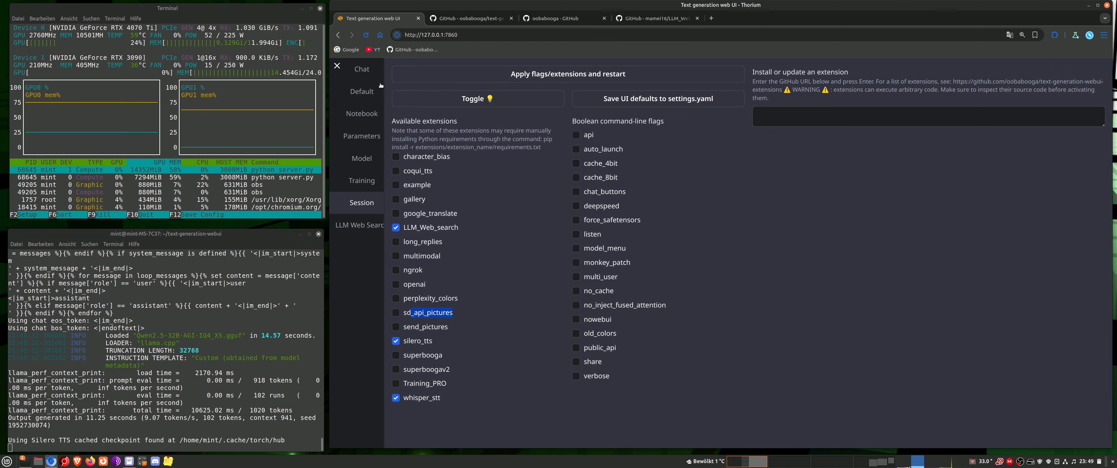
pyautogui.click(361, 68)
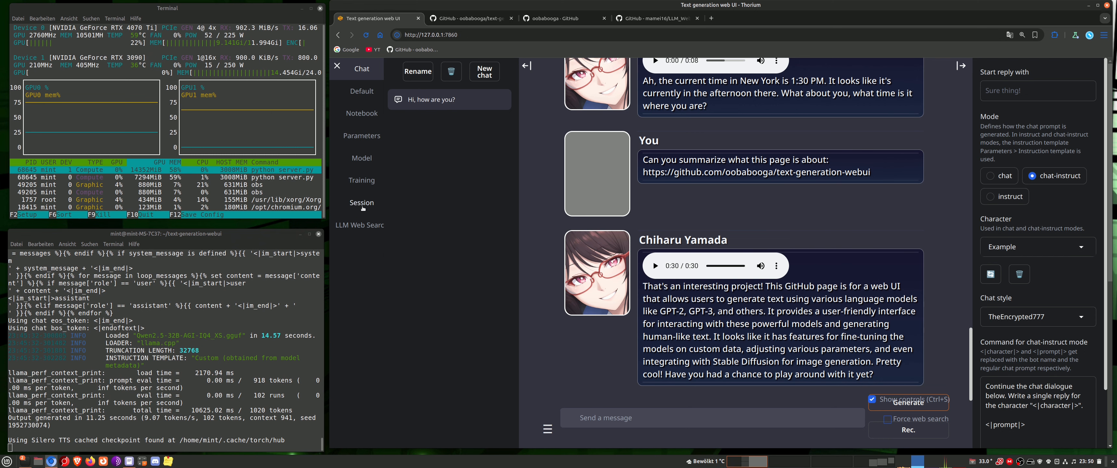
pyautogui.click(365, 159)
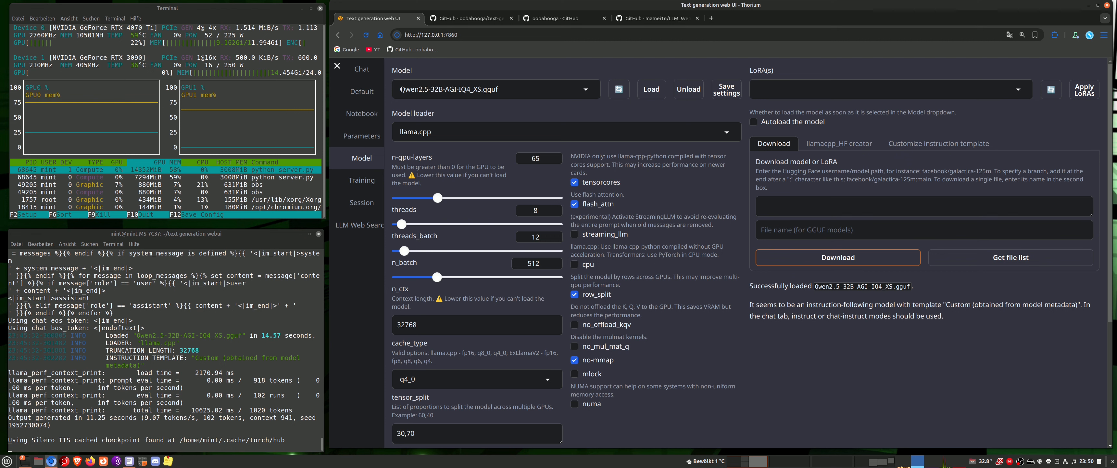
pyautogui.moveTo(402, 89); pyautogui.dragTo(483, 71)
pyautogui.click(483, 71)
# Set the LLM Web Search chunking method to Semantic and save the extension settings
pyautogui.click(364, 226)
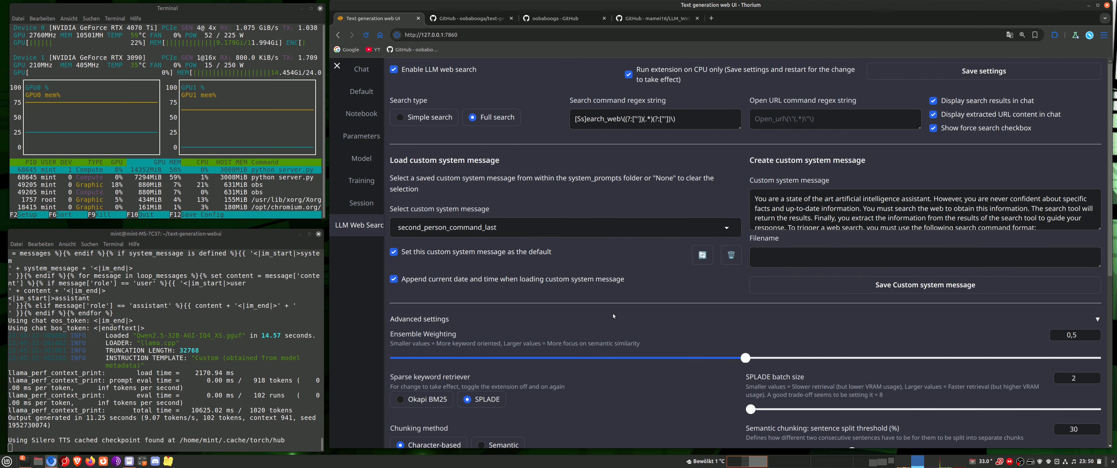
pyautogui.scroll(-2, 614, 318)
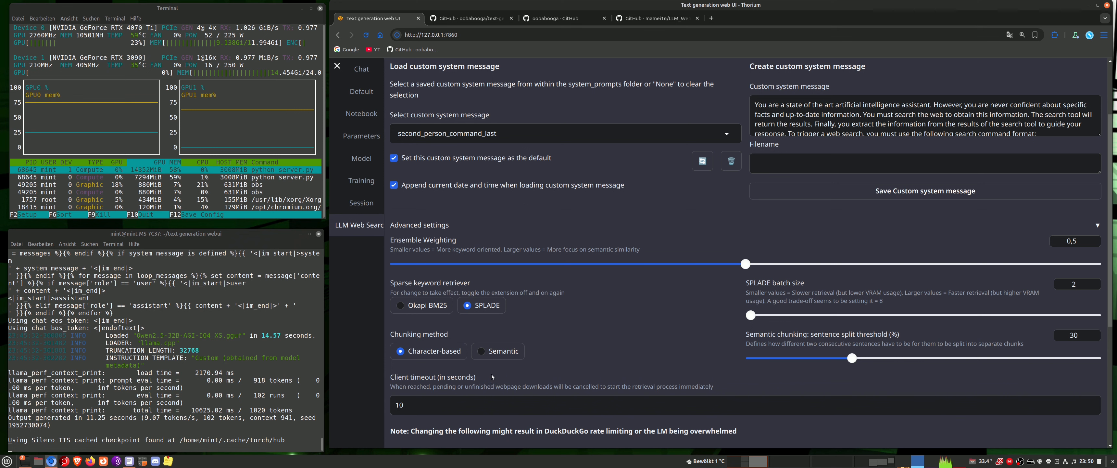
pyautogui.click(481, 352)
pyautogui.scroll(2, 602, 354)
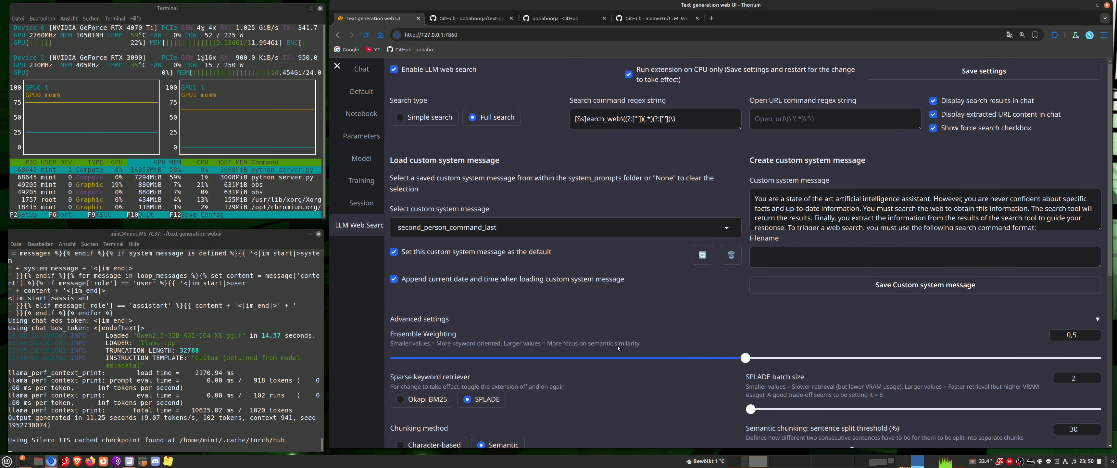
pyautogui.click(992, 76)
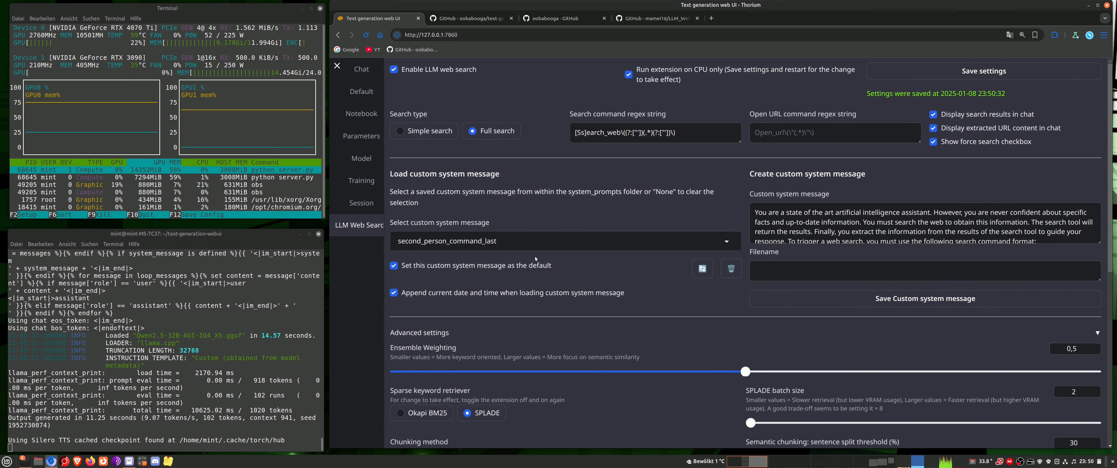
pyautogui.scroll(-3, 567, 302)
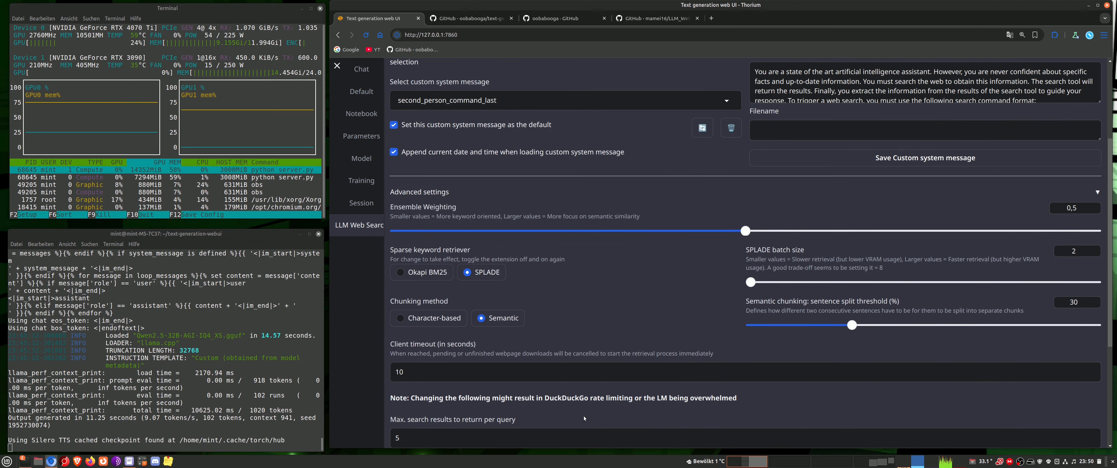
pyautogui.scroll(3, 621, 393)
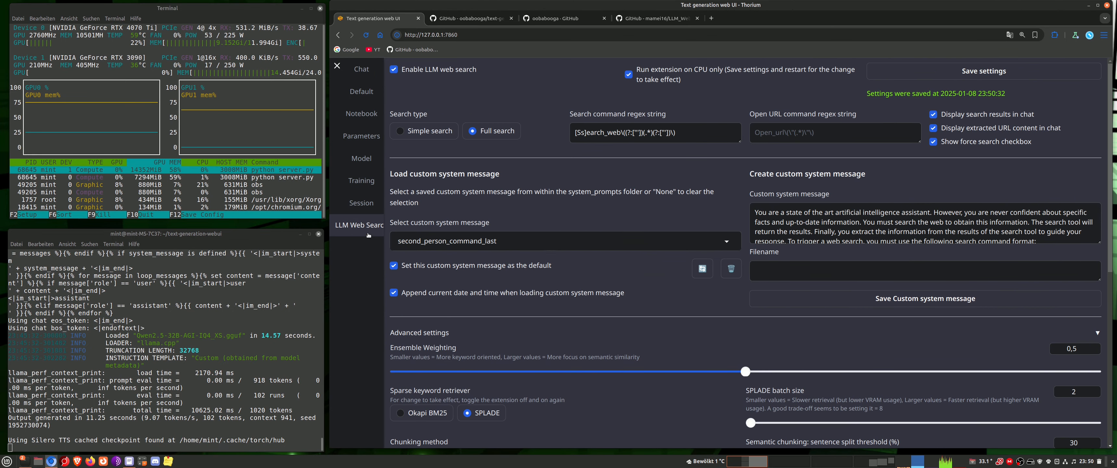
# Unload the model, stop the server in the terminal, and restart it with ./start_linux.sh
pyautogui.click(361, 158)
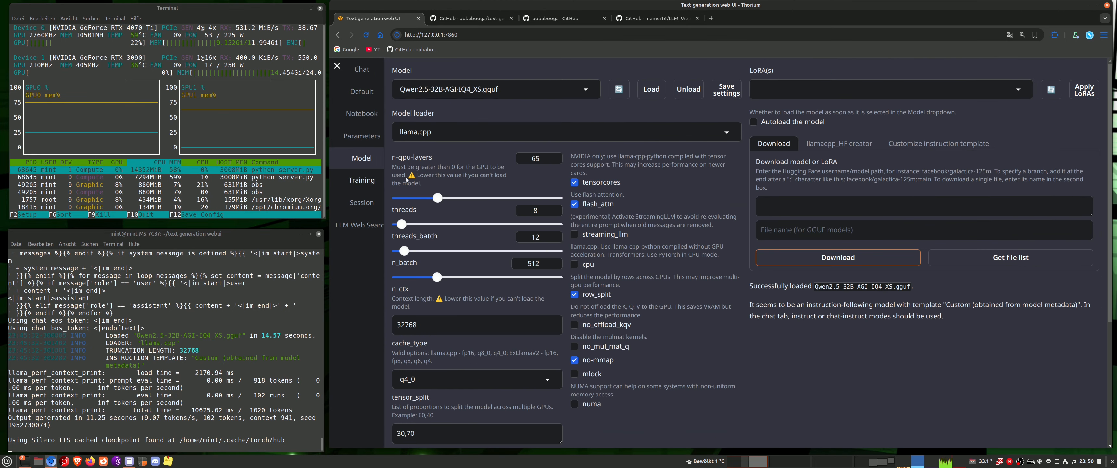
pyautogui.click(688, 90)
pyautogui.click(270, 321)
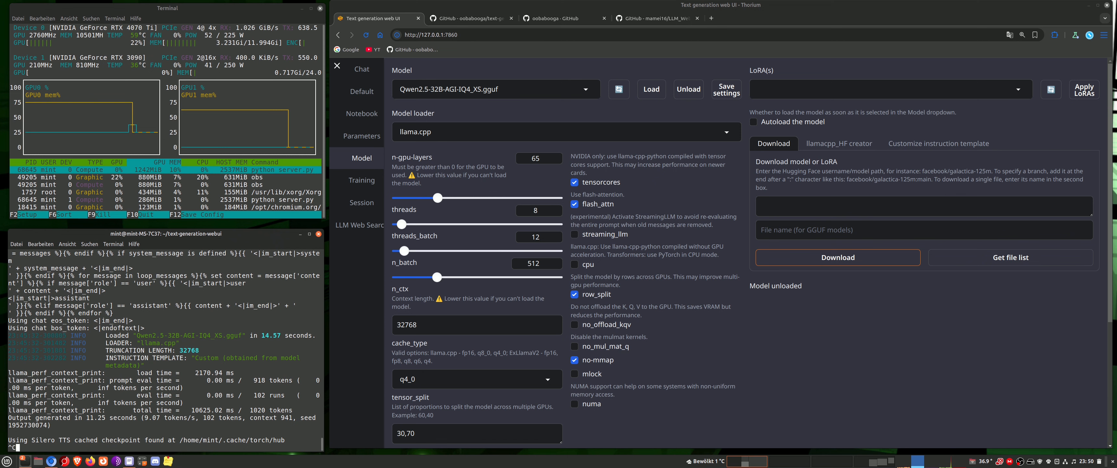
pyautogui.hotkey('ctrl', 'c')
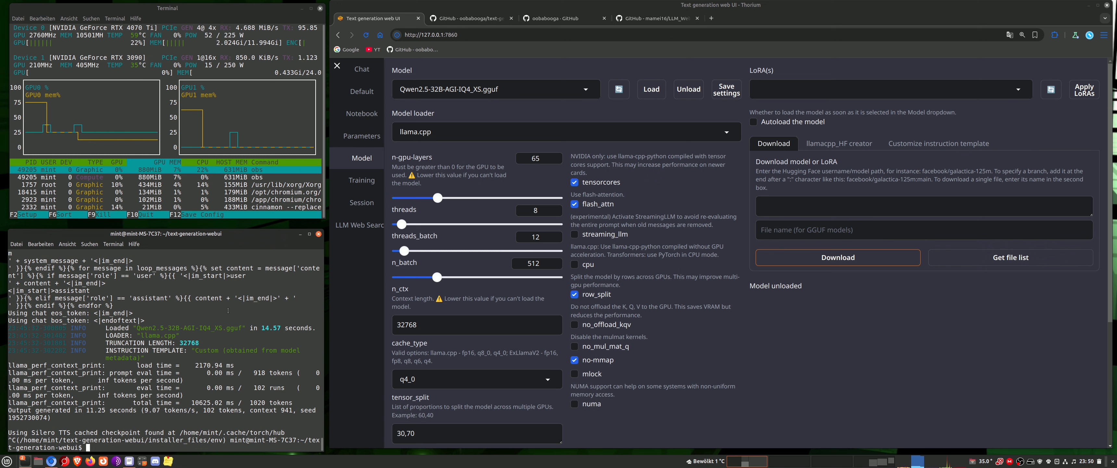
pyautogui.press('Up')
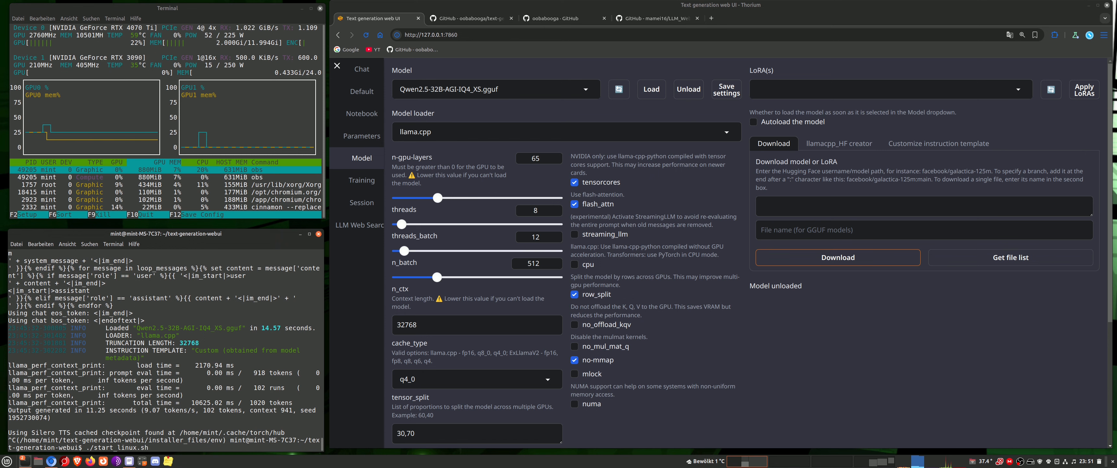
pyautogui.press('Return')
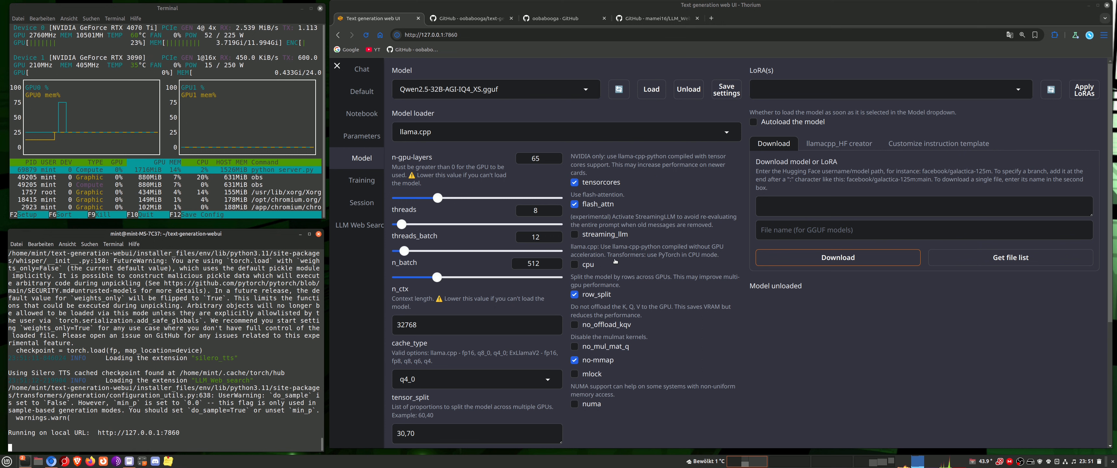
# Load the Qwen2.5-32B-AGI-IQ4_XS.gguf model with the llama.cpp loader
pyautogui.click(431, 89)
pyautogui.moveTo(430, 89); pyautogui.dragTo(441, 90)
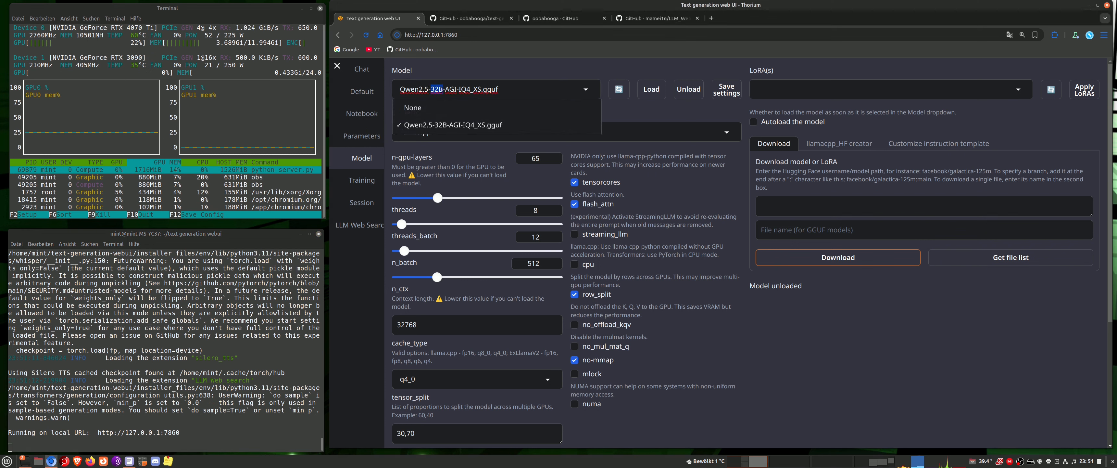
pyautogui.press('Escape')
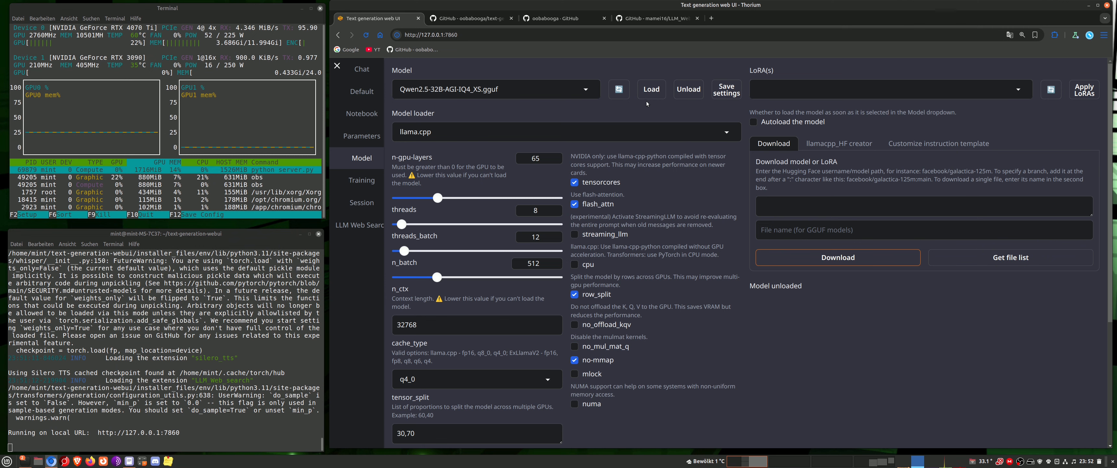
pyautogui.click(653, 91)
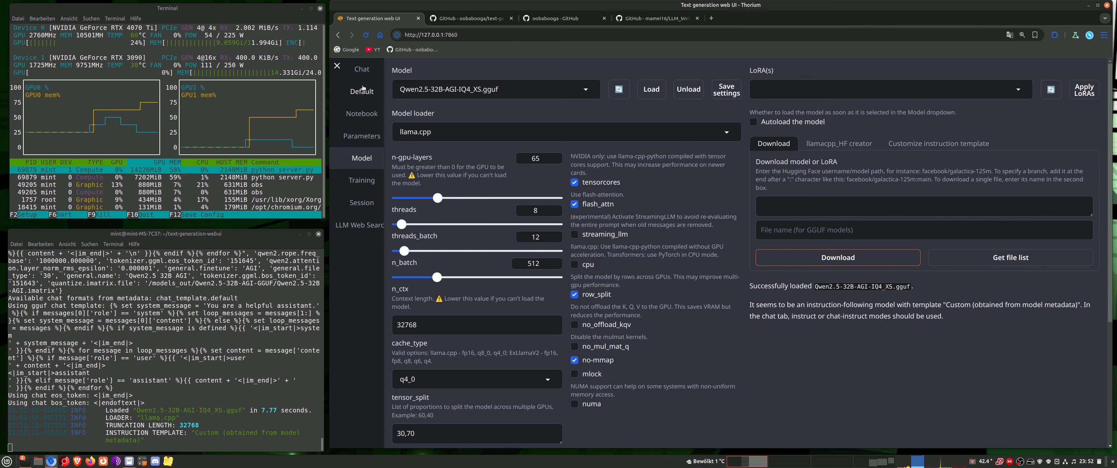
# Check the chunking method in the advanced settings of the LLM Web Search extension
pyautogui.click(360, 225)
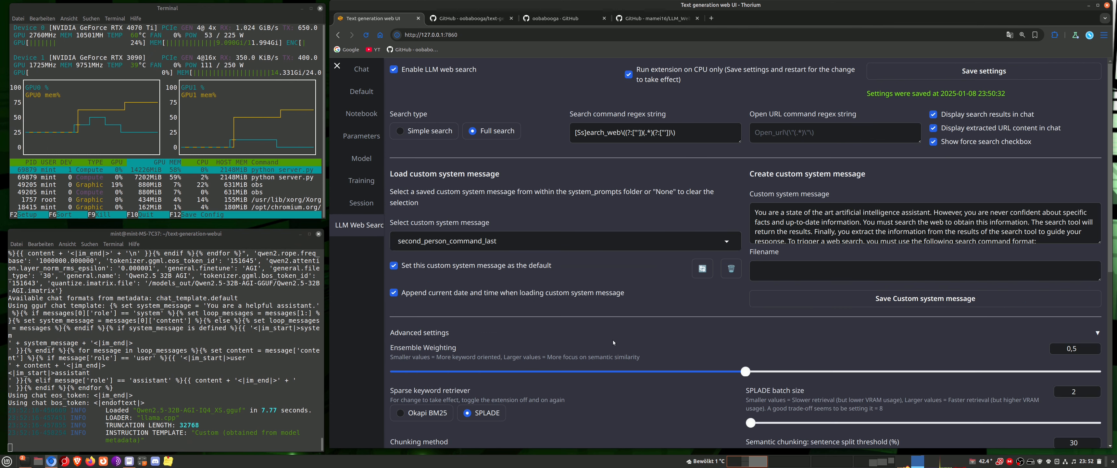
pyautogui.scroll(-5, 518, 261)
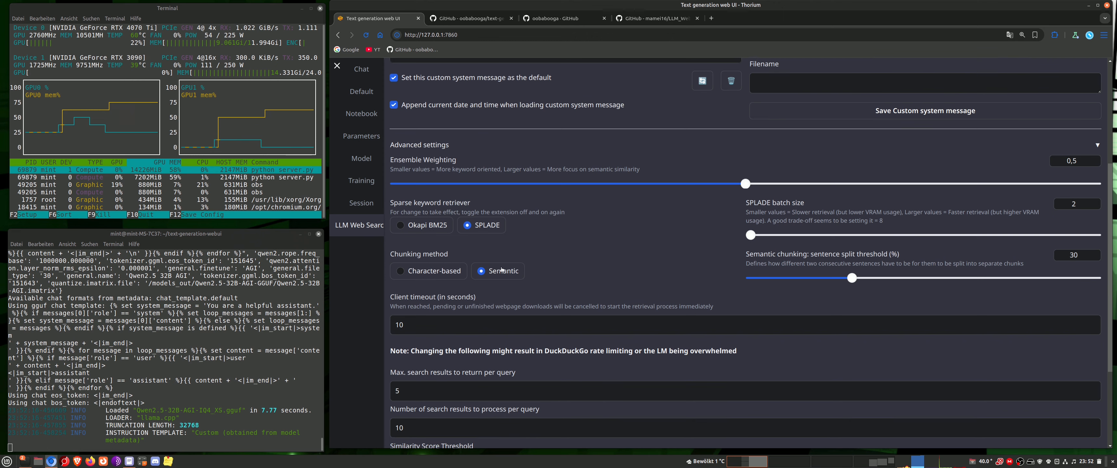
pyautogui.scroll(5, 503, 289)
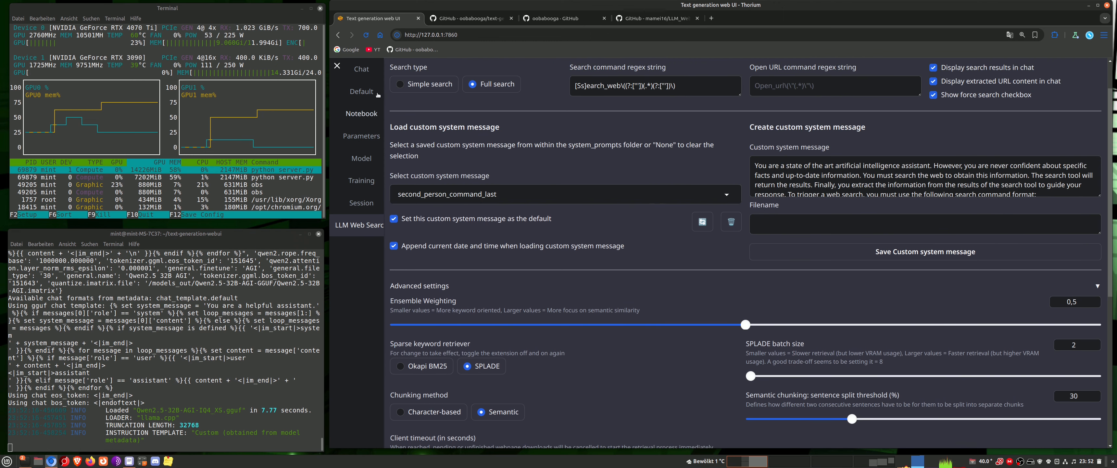
# Copy the address of the mamei16/LLM_Web_search GitHub page
pyautogui.click(364, 71)
pyautogui.scroll(-3, 615, 358)
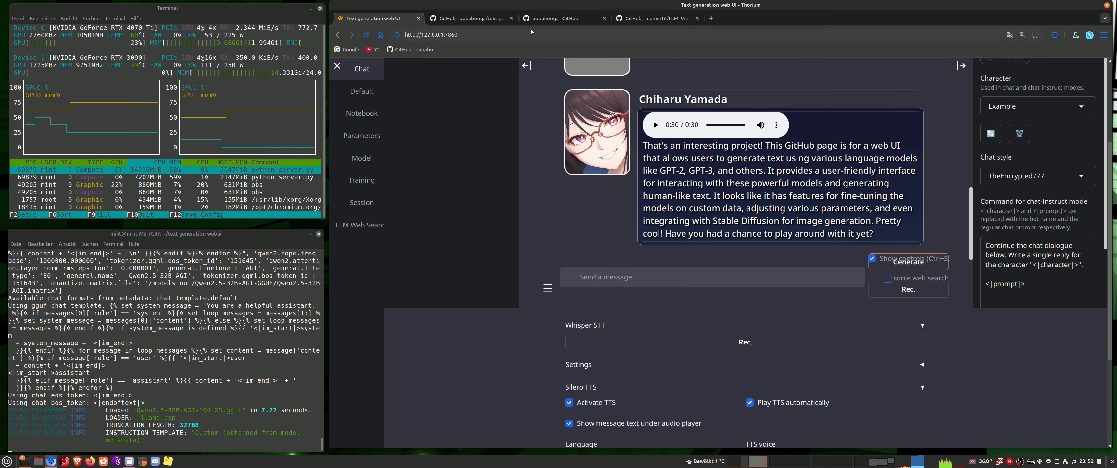
pyautogui.click(641, 19)
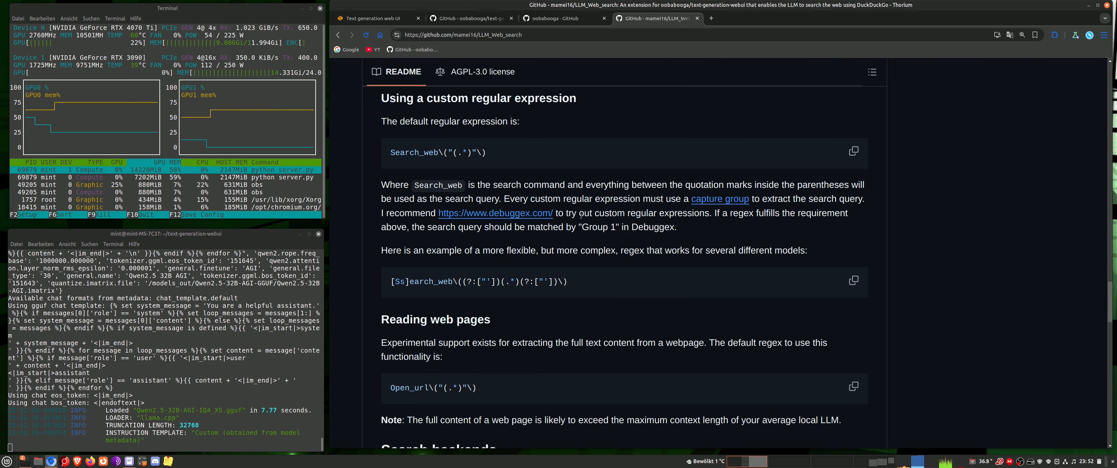
pyautogui.scroll(4, 590, 239)
pyautogui.moveTo(536, 36); pyautogui.dragTo(356, 35)
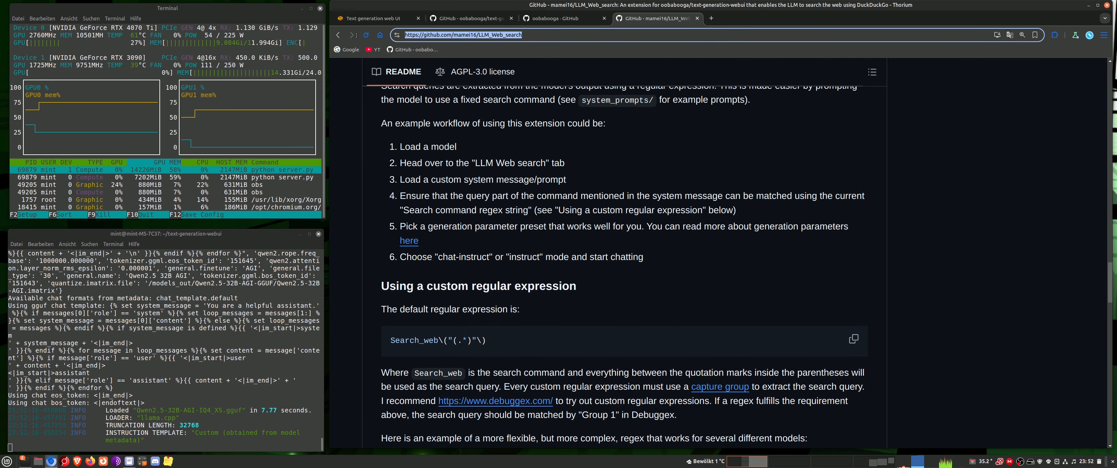
pyautogui.rightClick(476, 38)
pyautogui.click(516, 94)
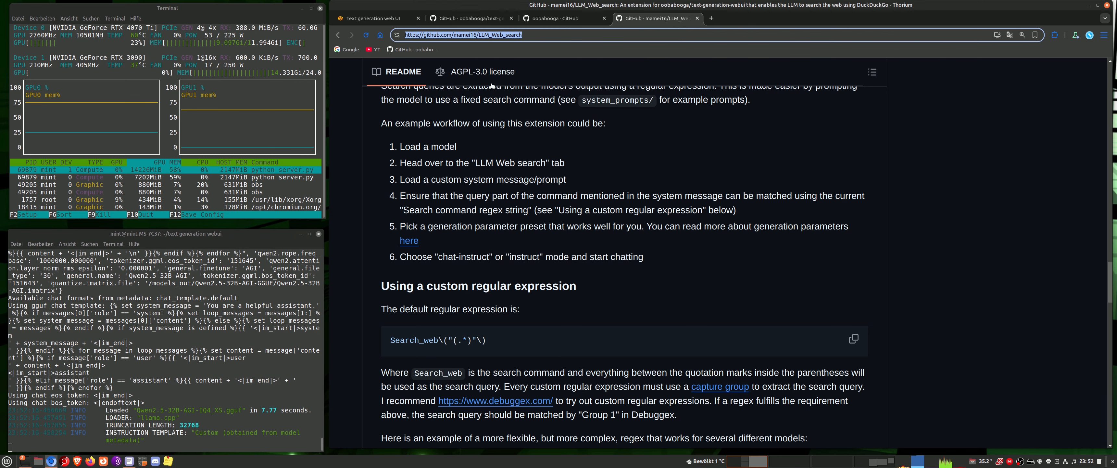
pyautogui.click(370, 22)
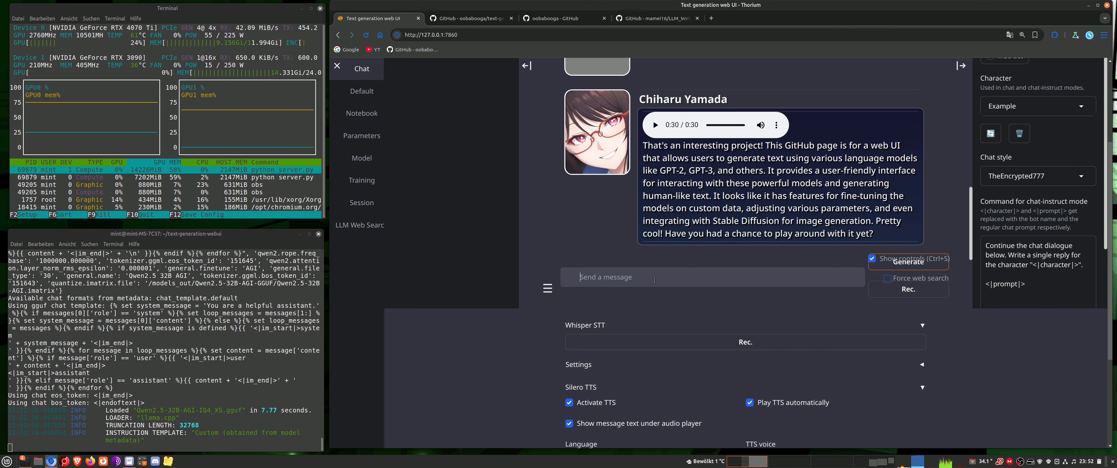
pyautogui.click(654, 281)
pyautogui.write('What is this extebn')
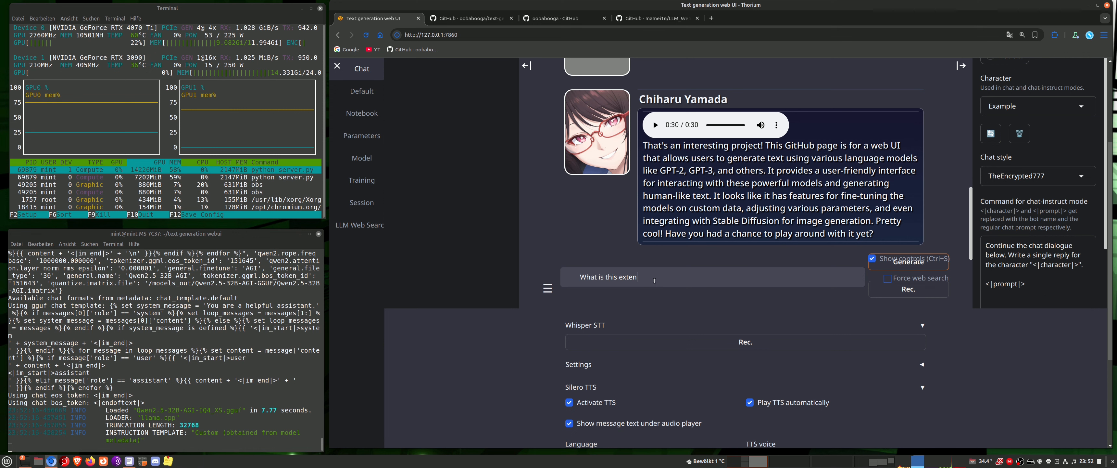
pyautogui.write('nsion about:')
pyautogui.hotkey('ctrl', 'v')
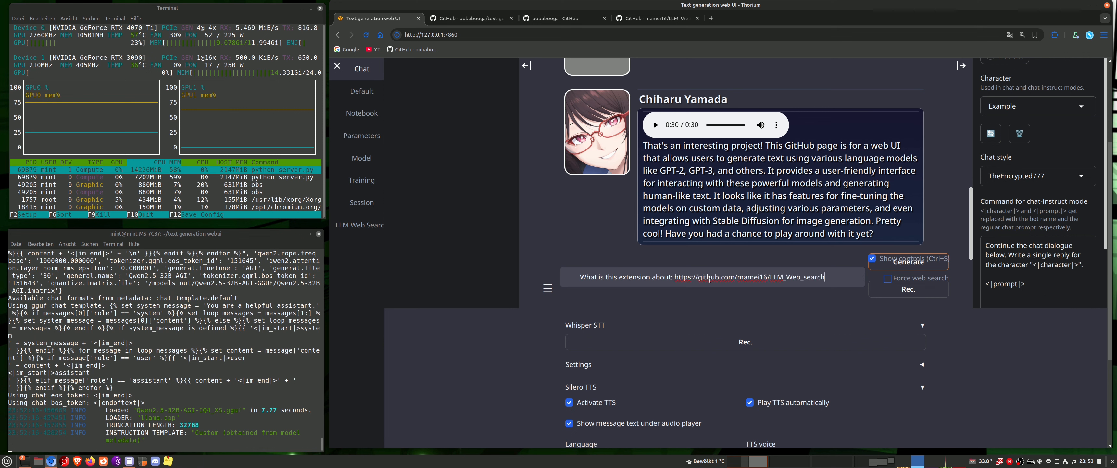
pyautogui.click(928, 268)
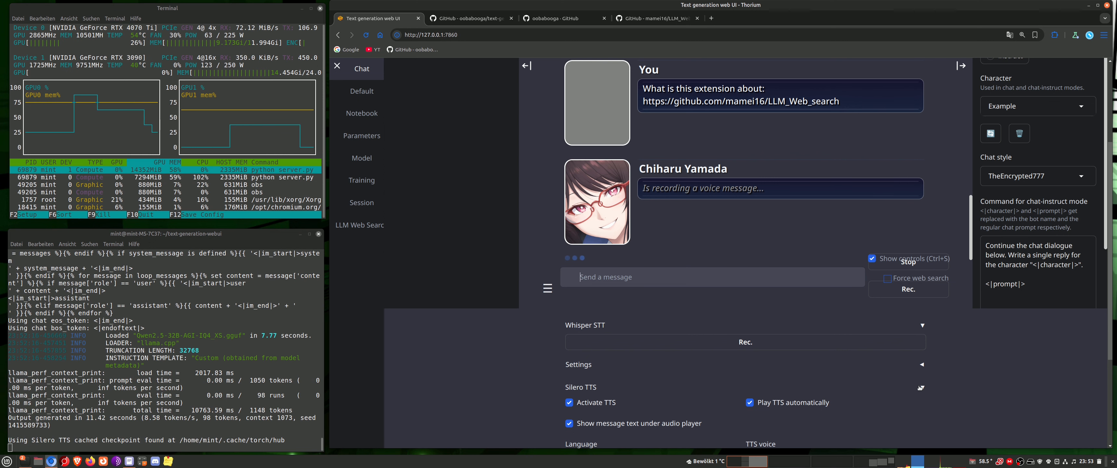
# Collapse the Silero TTS settings below the chat and review the reply about the extension
pyautogui.click(933, 387)
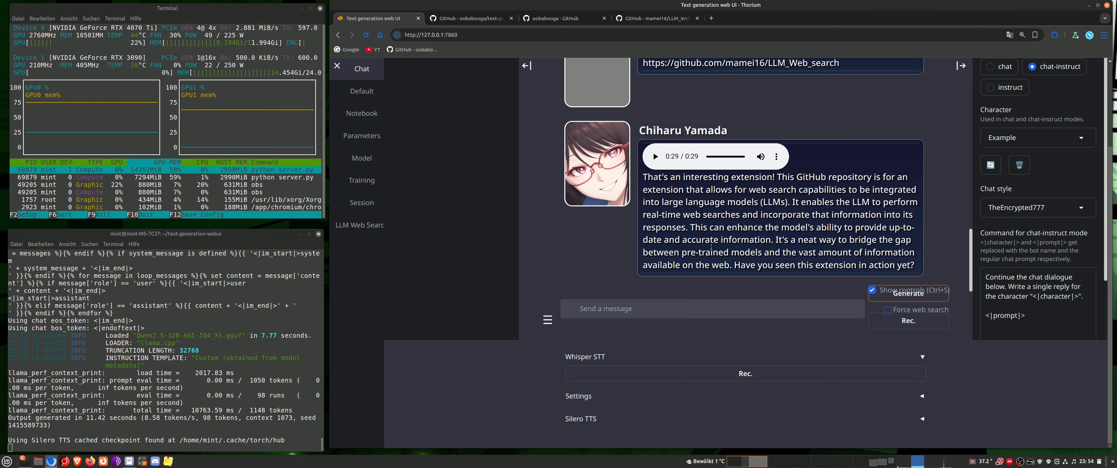
pyautogui.click(621, 309)
pyautogui.scroll(3, 717, 308)
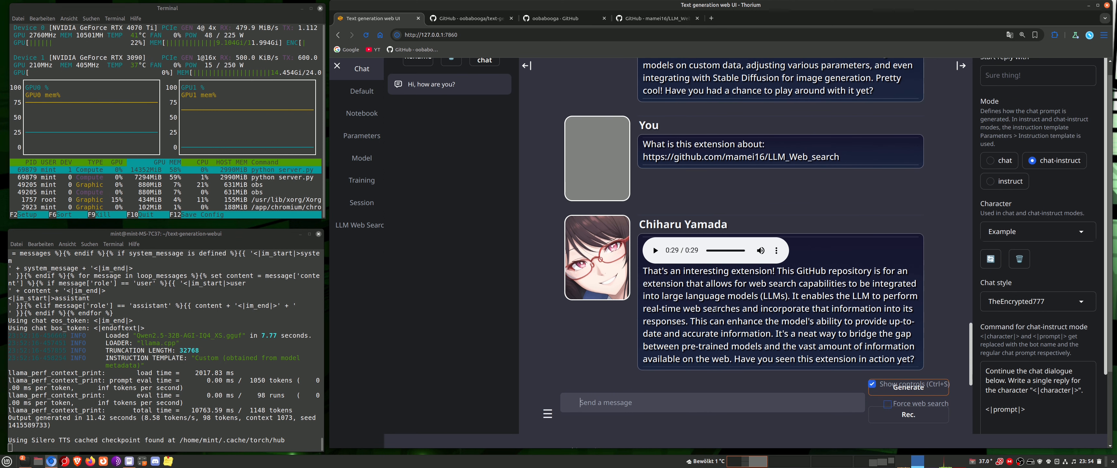
pyautogui.scroll(3, 607, 311)
pyautogui.scroll(-3, 558, 283)
pyautogui.scroll(-2, 946, 282)
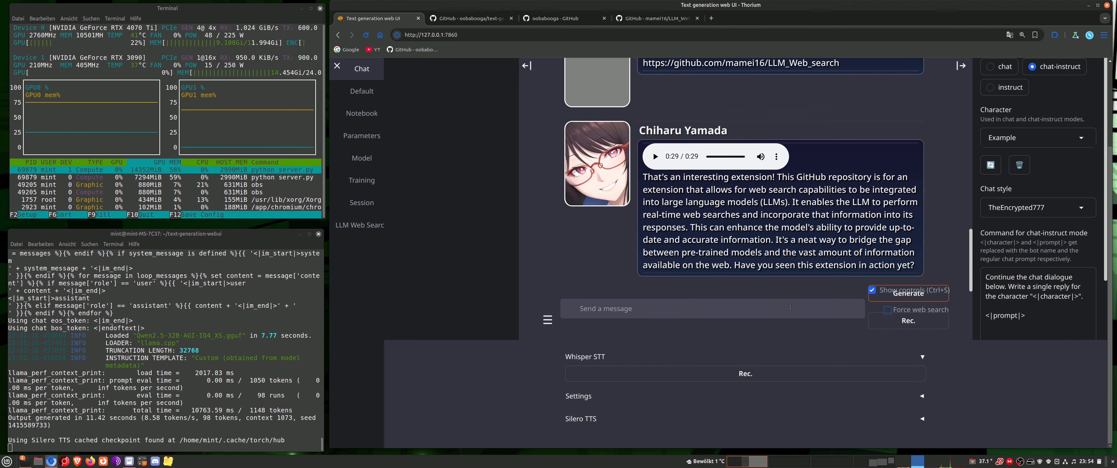
# Set the SPLADE batch size to 8 in the LLM Web Search extension and save the settings
pyautogui.click(383, 227)
pyautogui.scroll(-6, 517, 313)
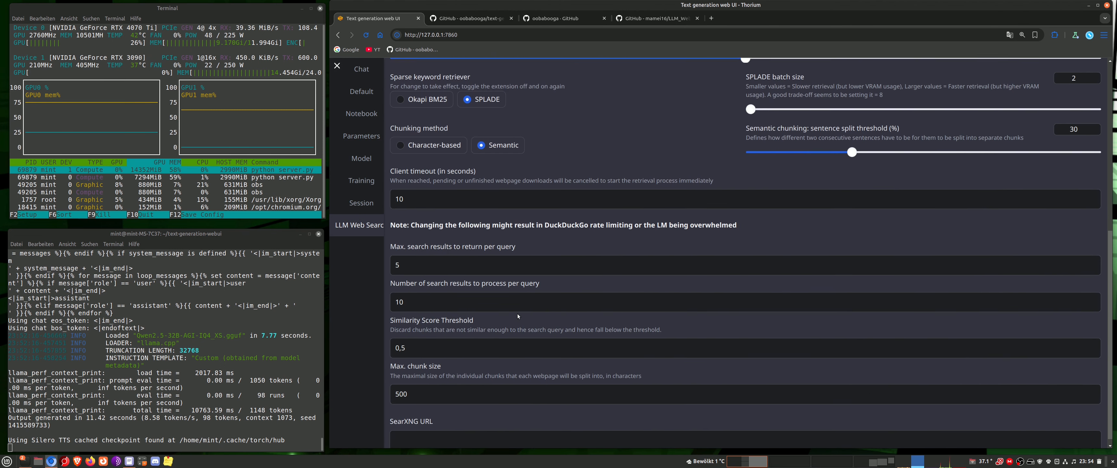
pyautogui.scroll(4, 526, 320)
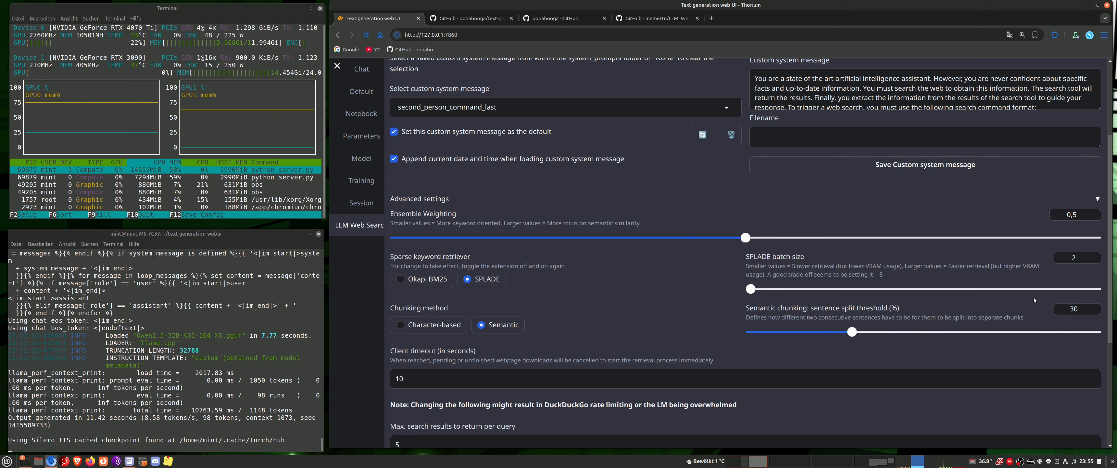
pyautogui.click(1093, 255)
pyautogui.click(1093, 256)
pyautogui.click(1093, 256)
pyautogui.click(1093, 256)
pyautogui.click(1093, 260)
pyautogui.scroll(3, 982, 89)
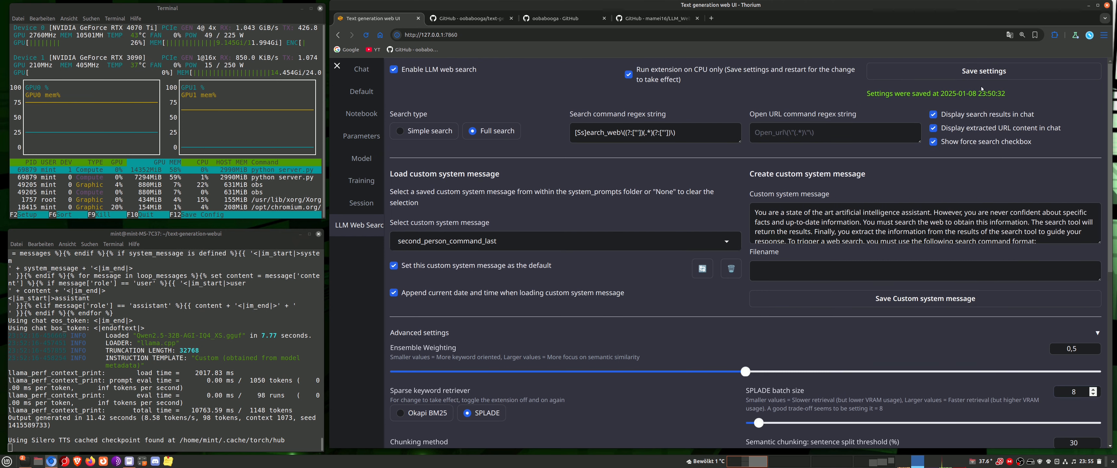
pyautogui.click(987, 74)
# Begin a chat message reading "Please search the internet for a LLM model named"
pyautogui.click(361, 68)
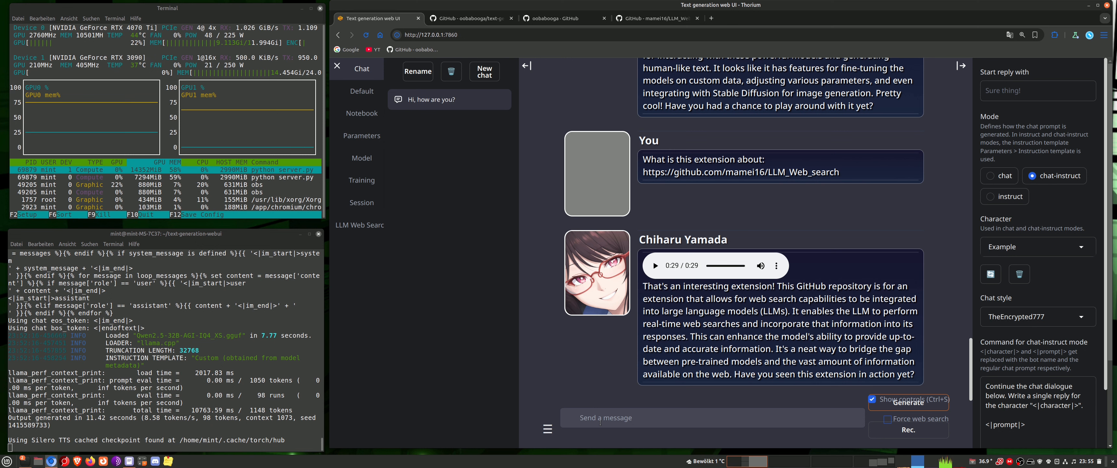
pyautogui.write('Please search the internent')
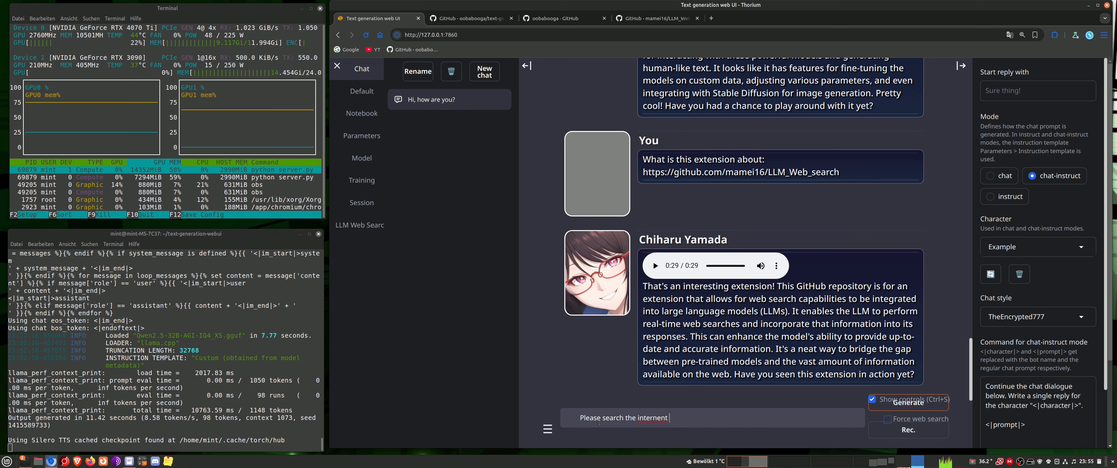
pyautogui.press('BackSpace')
pyautogui.press('BackSpace')
pyautogui.press('BackSpace')
pyautogui.press('BackSpace')
pyautogui.write('net for a LLM model namend')
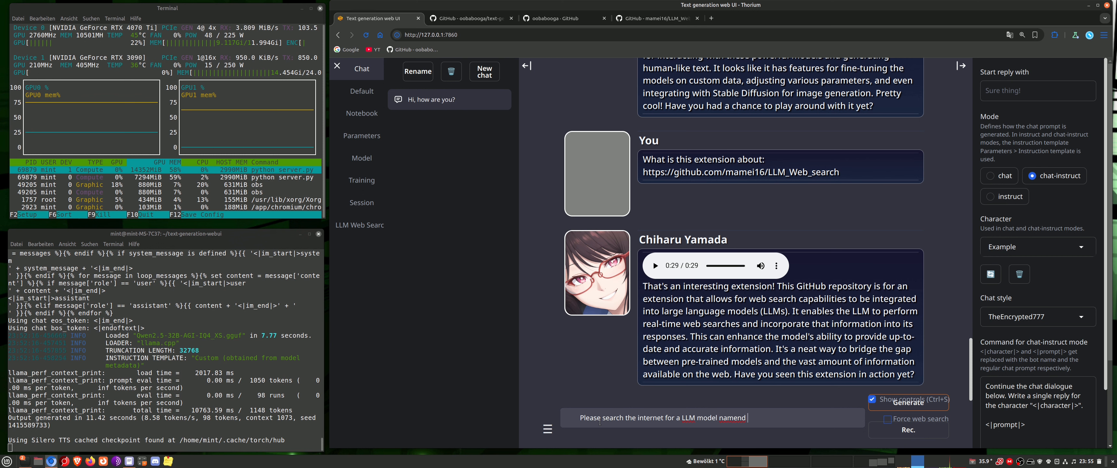
pyautogui.press('BackSpace')
pyautogui.press('BackSpace')
pyautogui.press('BackSpace')
pyautogui.press('BackSpace')
pyautogui.press('BackSpace')
pyautogui.write('med')
# Check the loaded model's name, complete the chat message with : "Qwen 2.5" and generate the reply
pyautogui.click(361, 158)
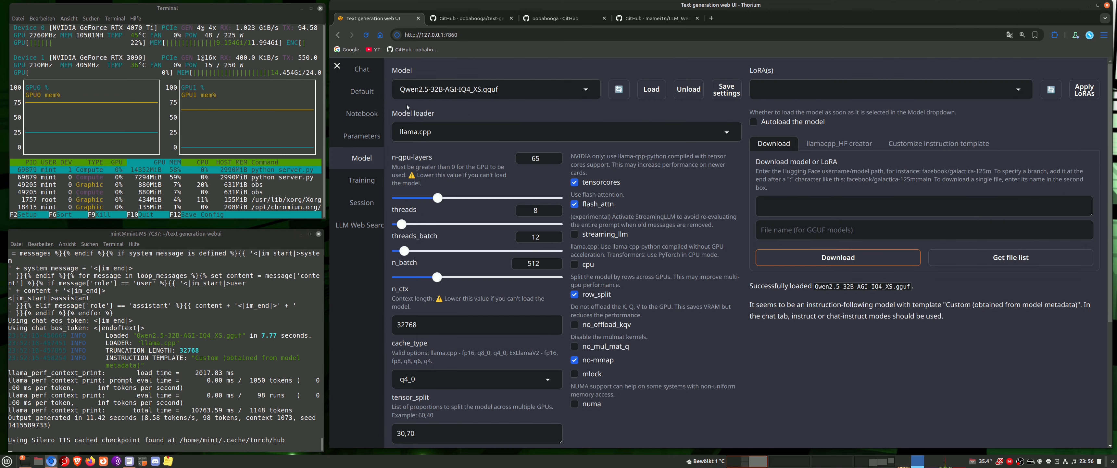
pyautogui.click(365, 73)
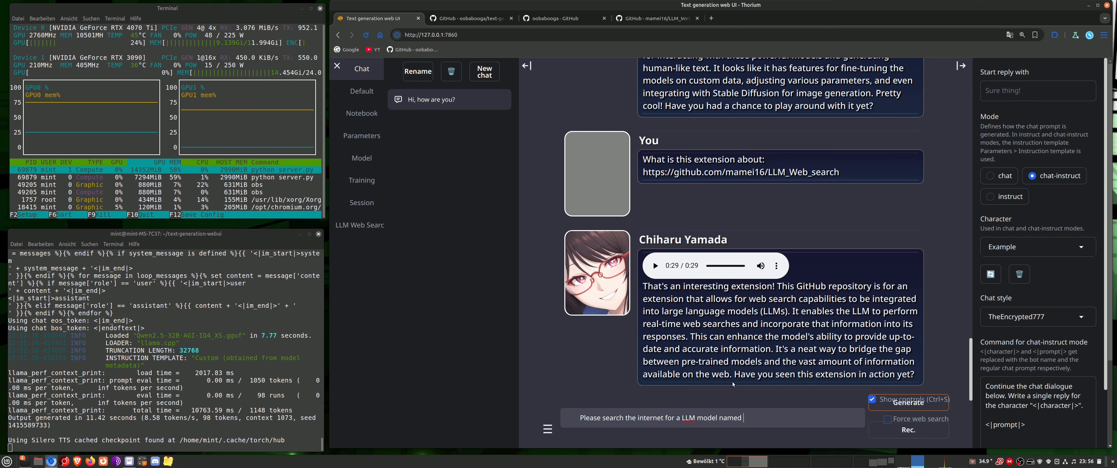
pyautogui.write('"Quen 2.5')
pyautogui.press('BackSpace')
pyautogui.write('w:')
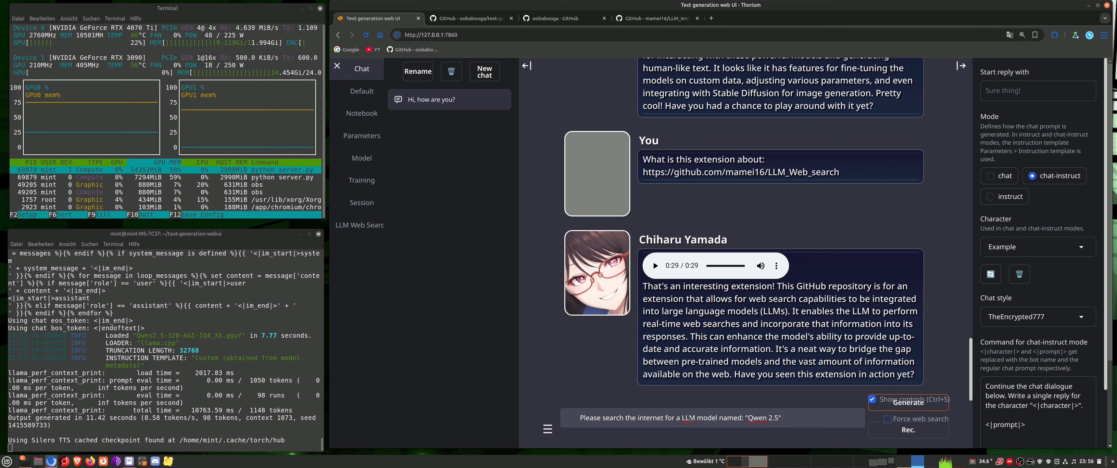
pyautogui.click(926, 410)
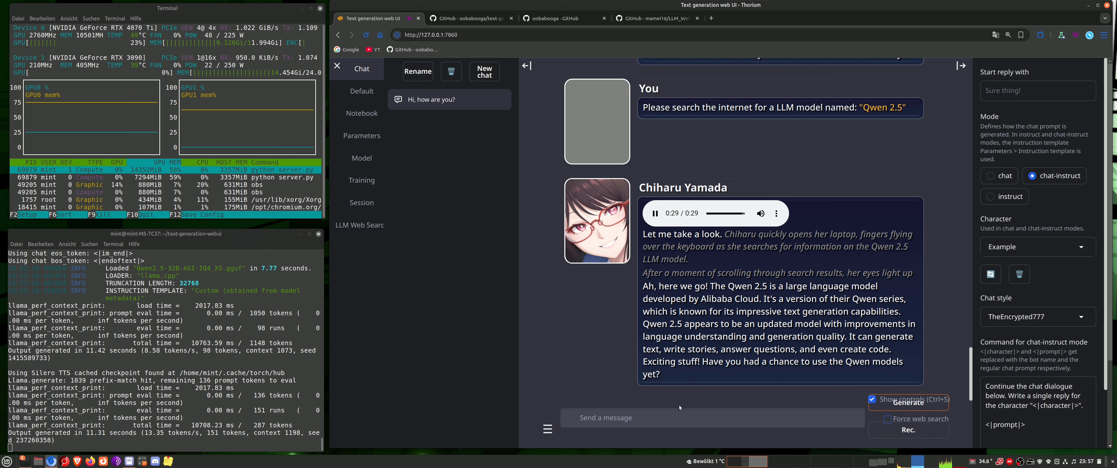
# Begin a new chat message with "Can you give a list"
pyautogui.click(655, 414)
pyautogui.write('C')
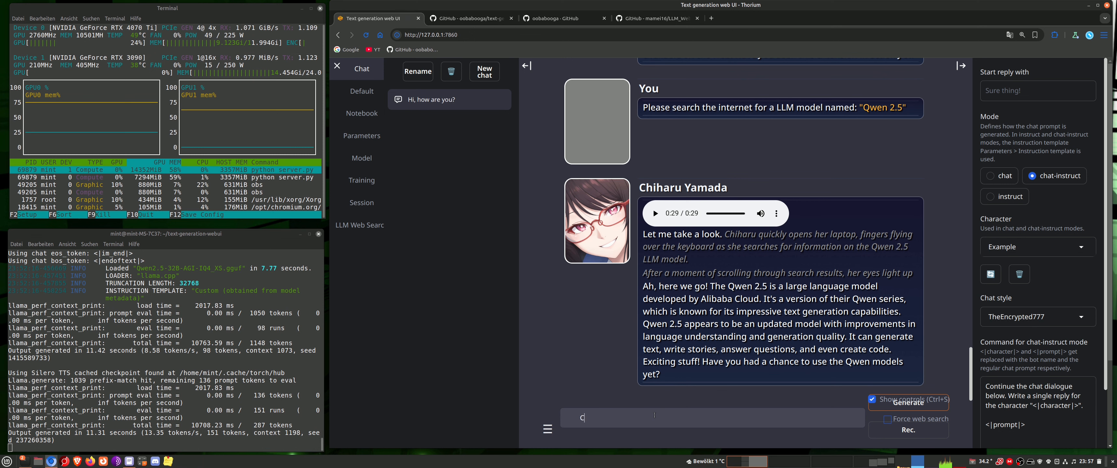
pyautogui.write('an you give a list of ')
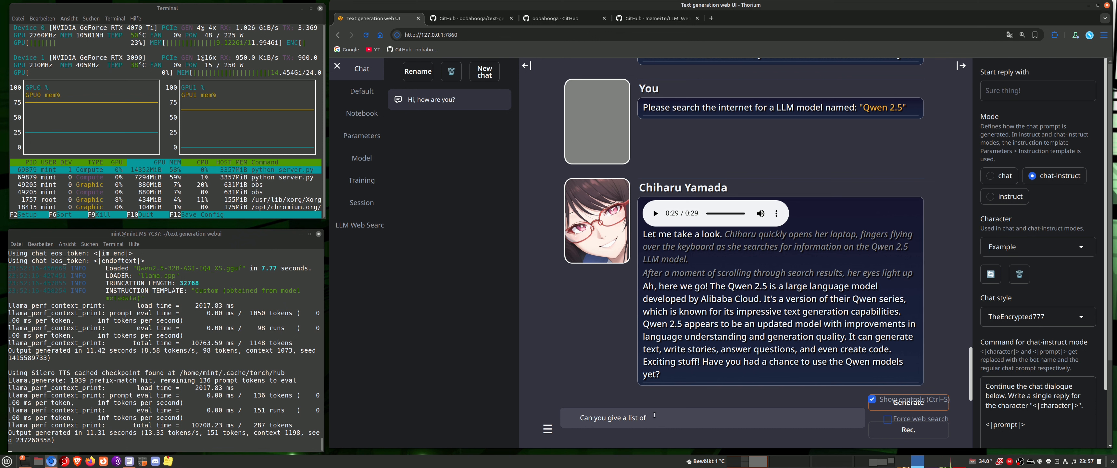
pyautogui.write('th')
pyautogui.write('e features ')
pyautogui.write('of ')
pyautogui.write('Quen')
pyautogui.write(' 2.5')
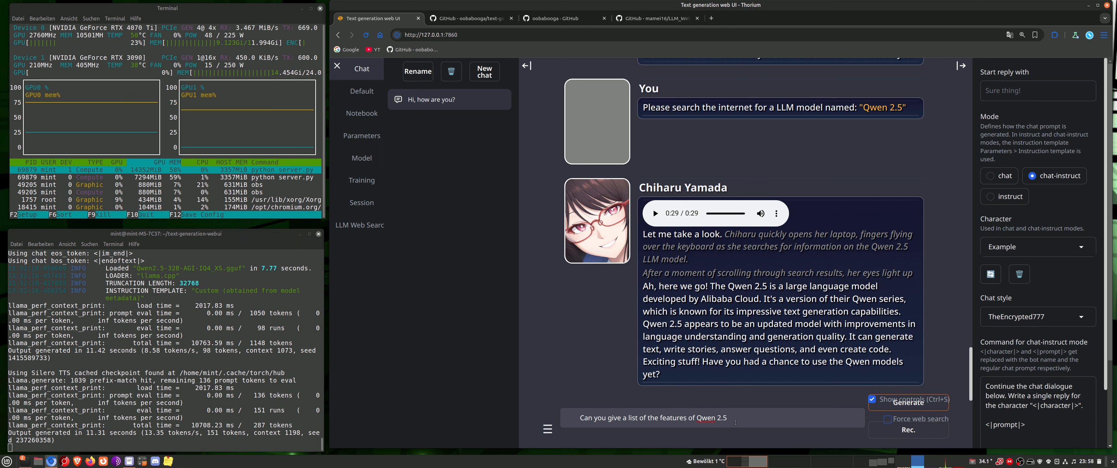
pyautogui.moveTo(736, 421); pyautogui.dragTo(653, 417)
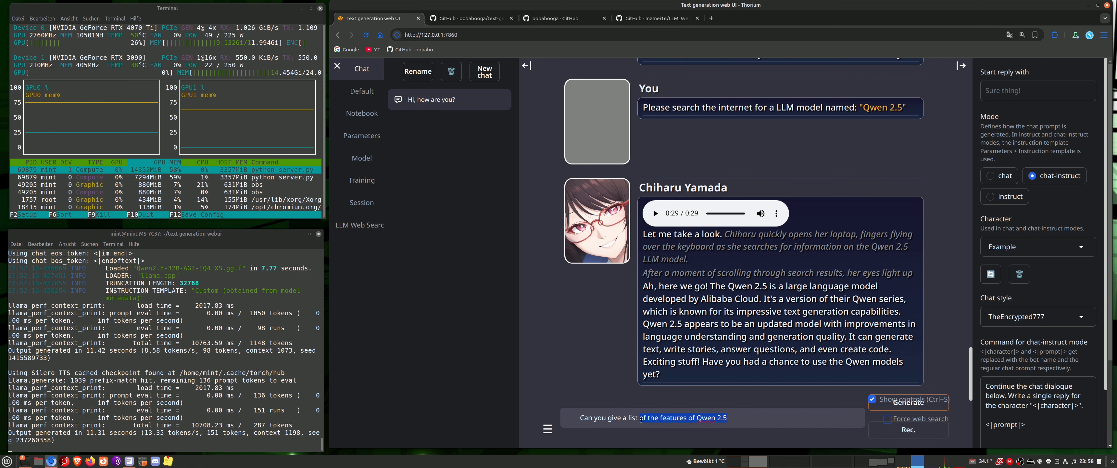
pyautogui.press('BackSpace')
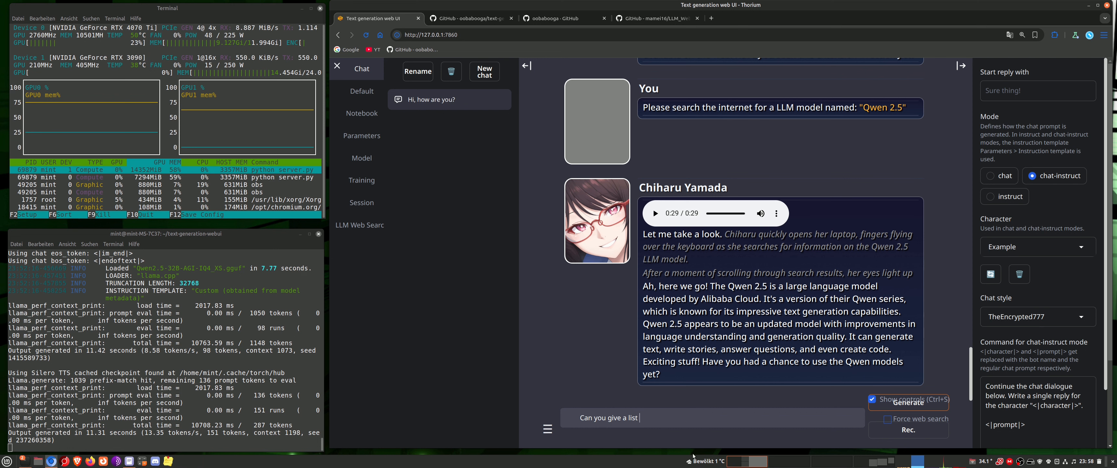
# Complete the message as "Can you give a list tec specs about a Nvidia RTX 3090" and generate the reply
pyautogui.write('tec specs about a RTX 3090')
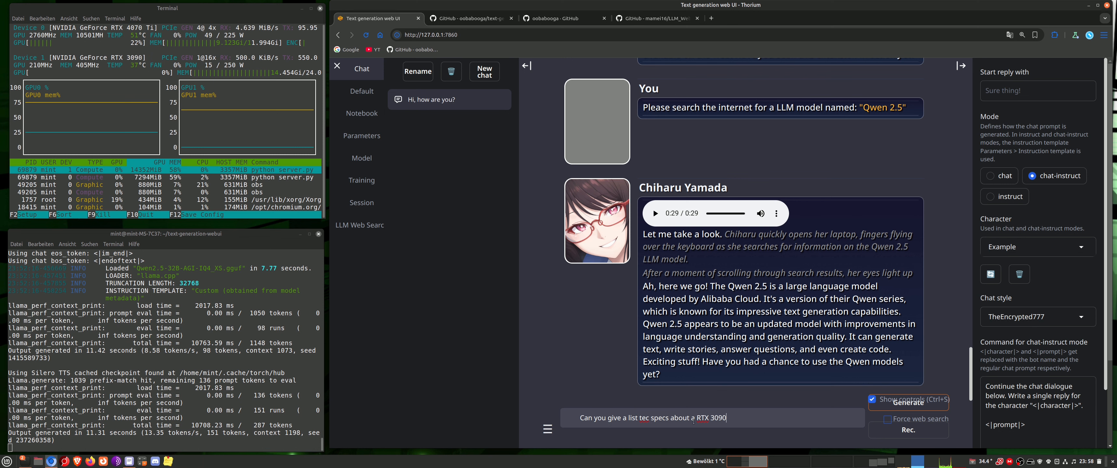
pyautogui.click(698, 417)
pyautogui.write('Nvidia')
pyautogui.click(916, 405)
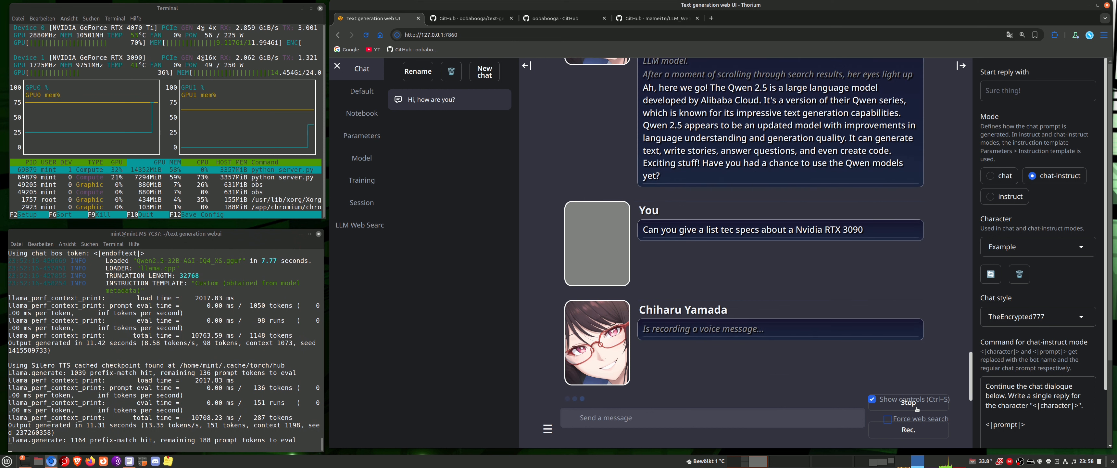